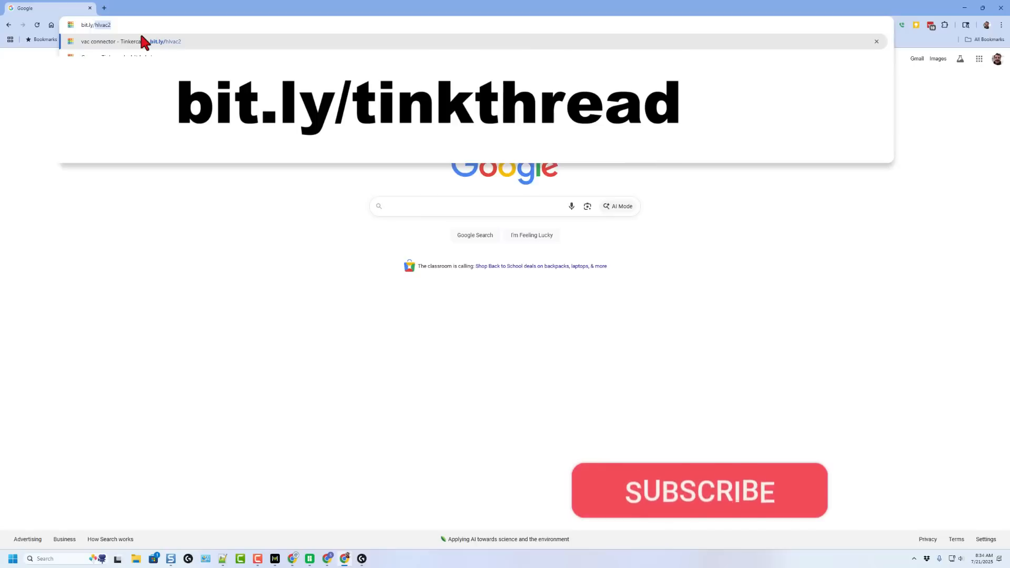
# Step: Open bit.ly/tinkthread and make a copy of the Printable Thread Pitch spreadsheet
pyautogui.write('tinkthread')
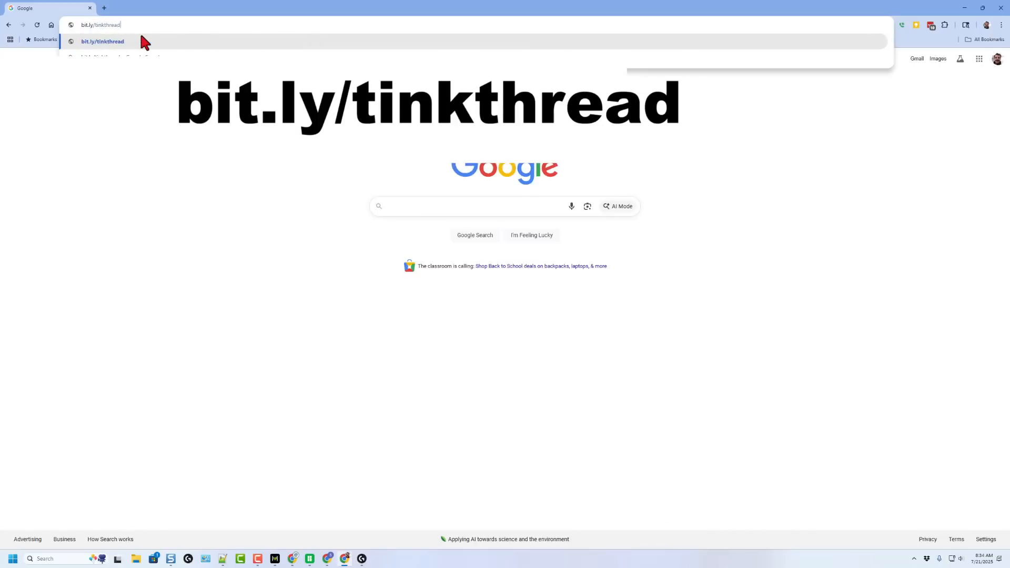
pyautogui.press('Return')
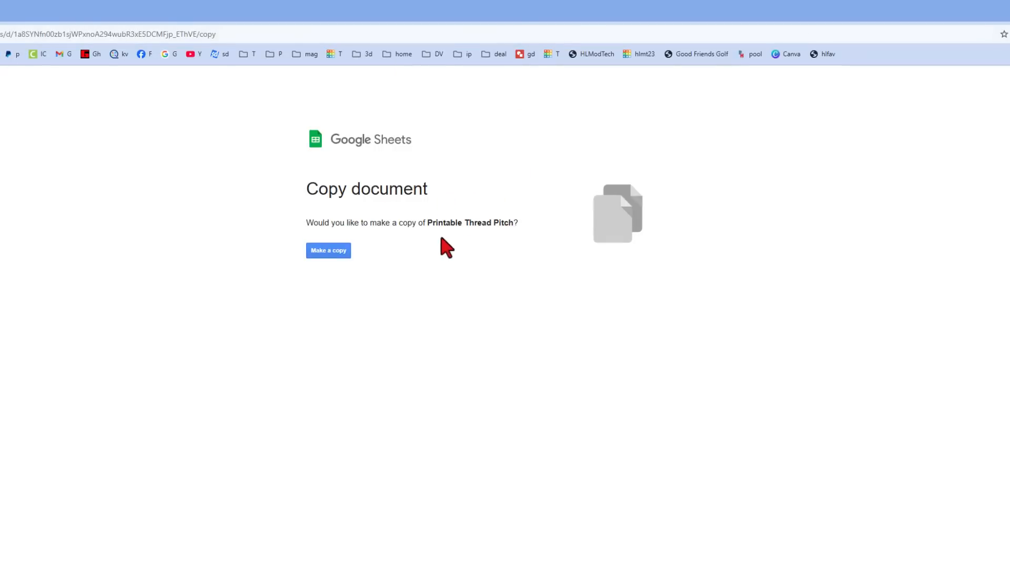
pyautogui.click(325, 252)
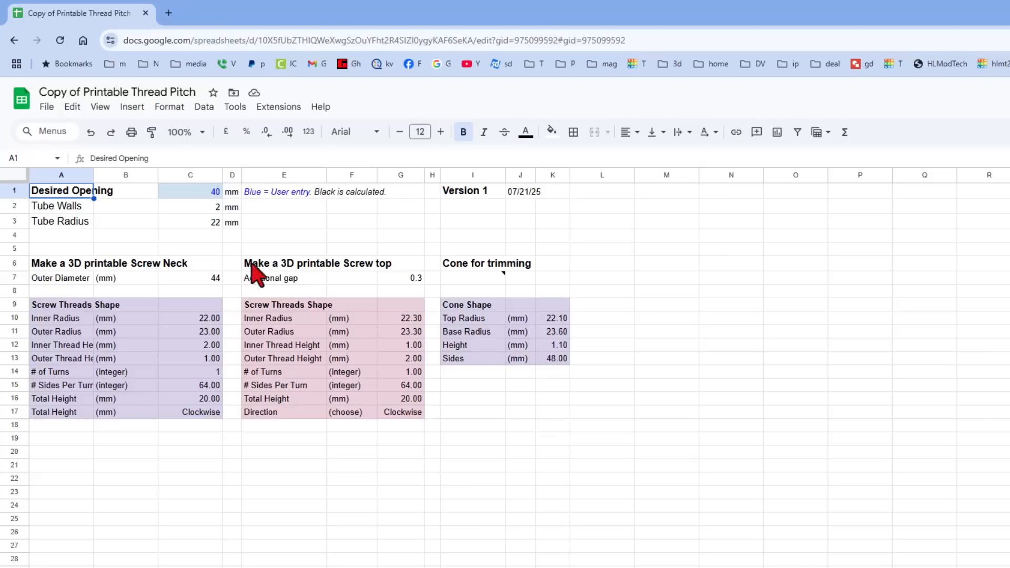
# Step: Set the Desired Opening in cell C1 to 34 mm
pyautogui.click(195, 193)
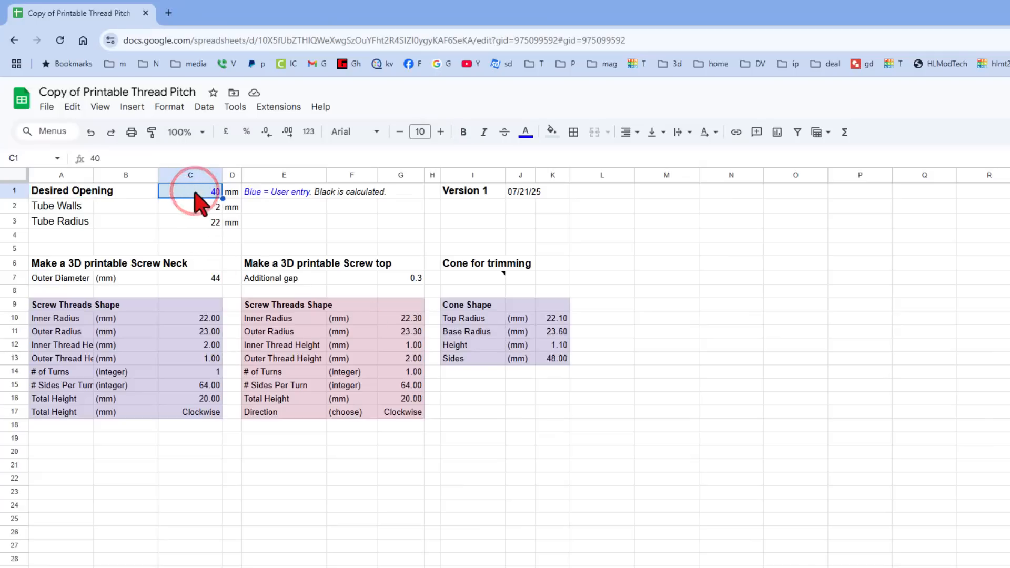
pyautogui.write('34')
pyautogui.press('Return')
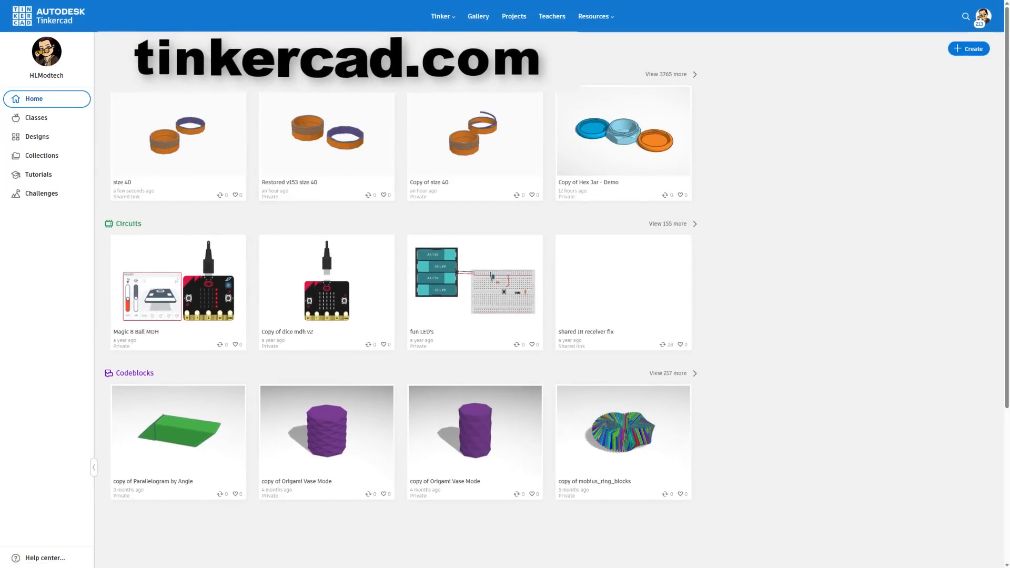
# Step: Open the existing "size 40" design in Tinkercad and examine its threaded neck and matching screw ring
pyautogui.click(985, 24)
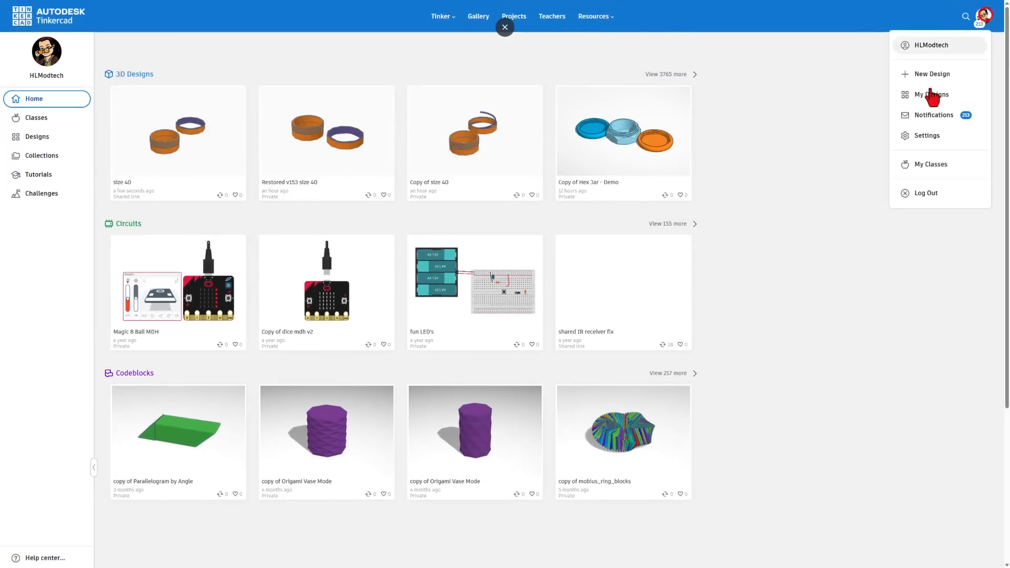
pyautogui.click(815, 60)
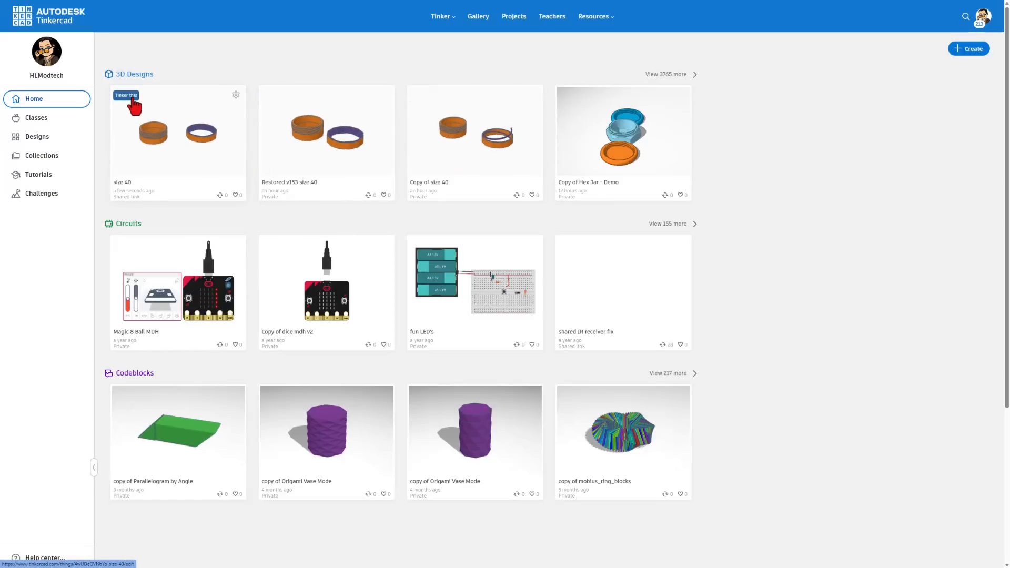
pyautogui.click(133, 96)
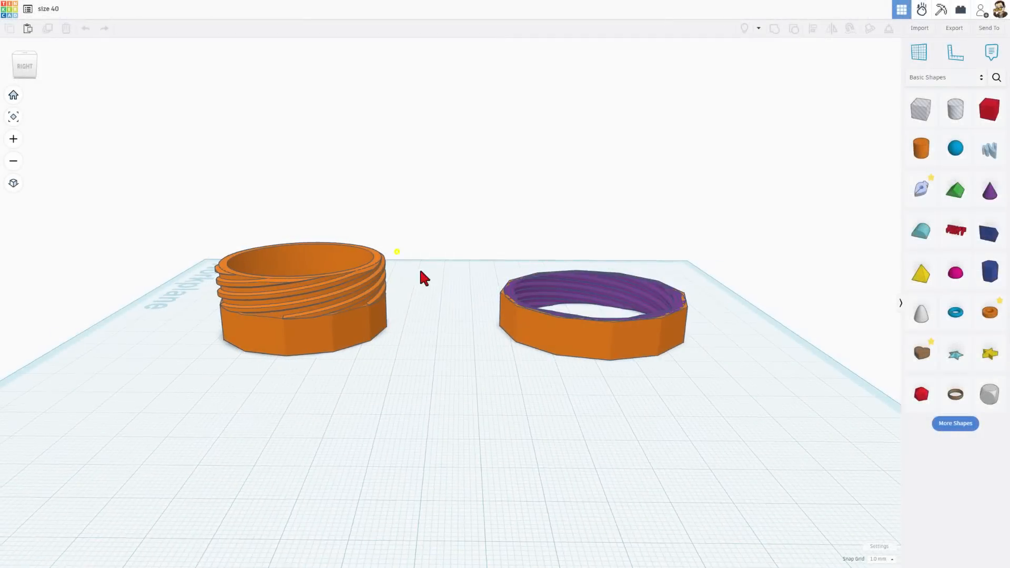
pyautogui.scroll(3, 263, 320)
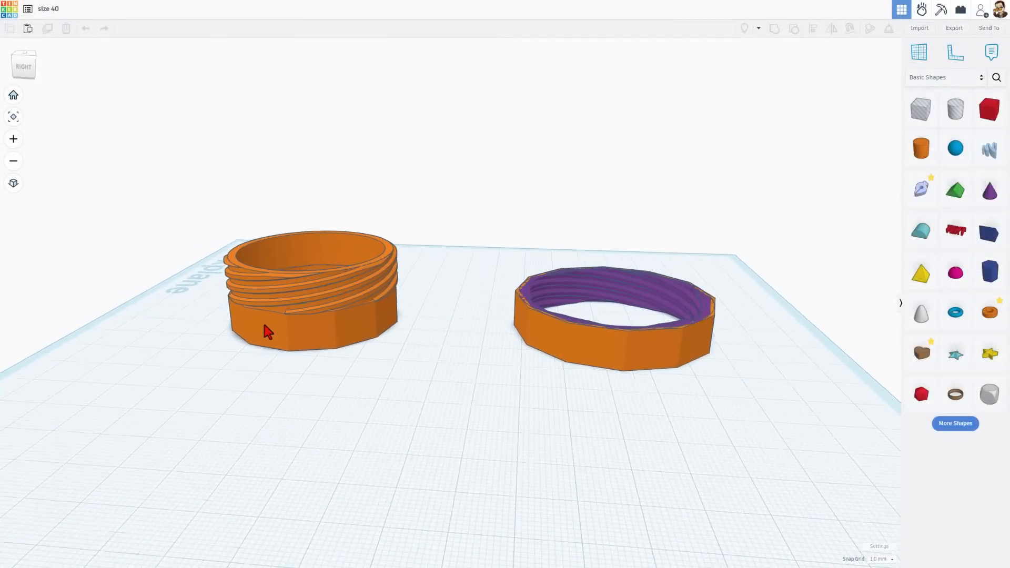
pyautogui.moveTo(310, 309); pyautogui.dragTo(268, 368, button='right')
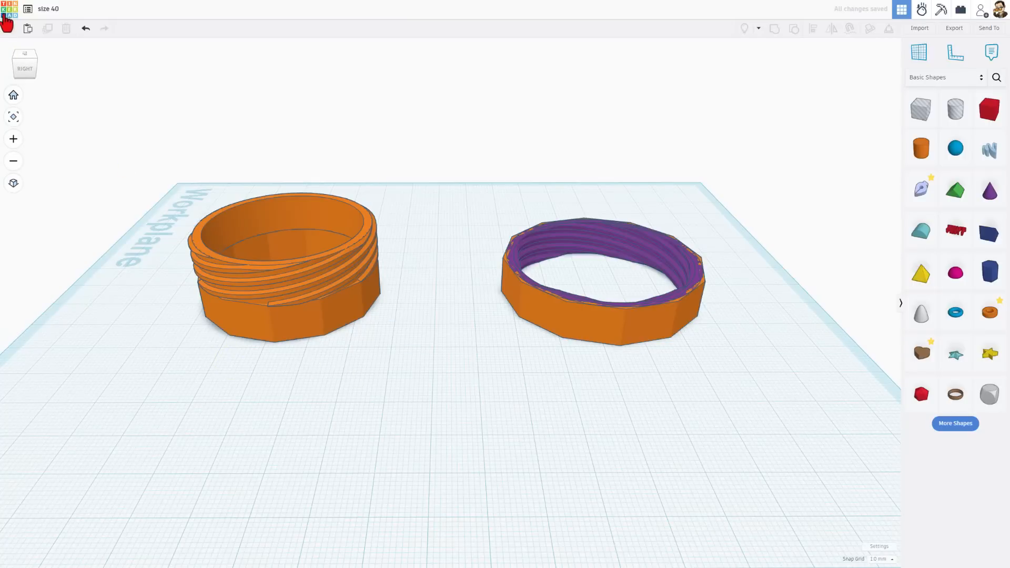
# Step: Create a new 3D design from the designs page and name it "thread 34"
pyautogui.click(7, 16)
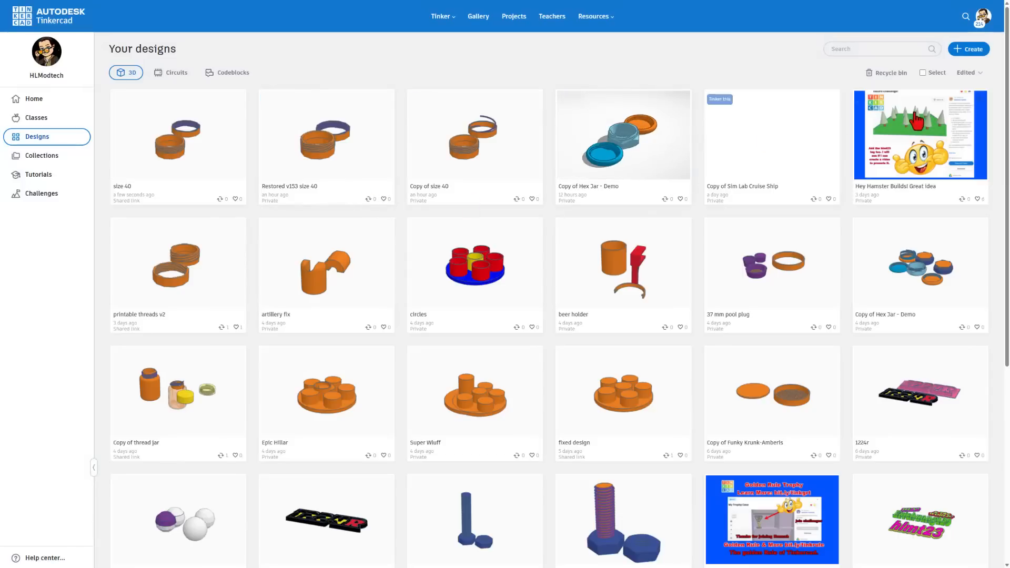
pyautogui.click(972, 52)
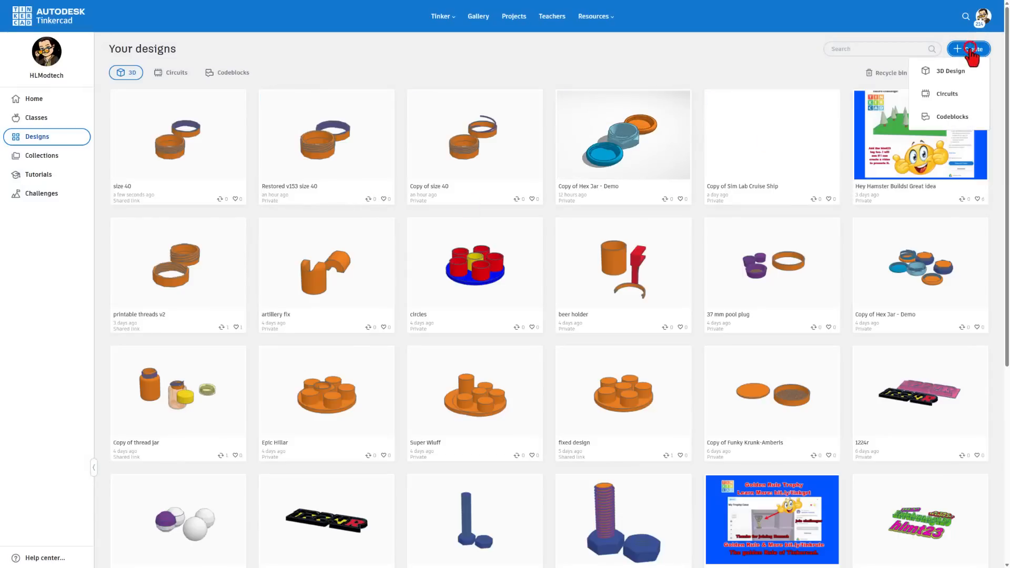
pyautogui.click(941, 73)
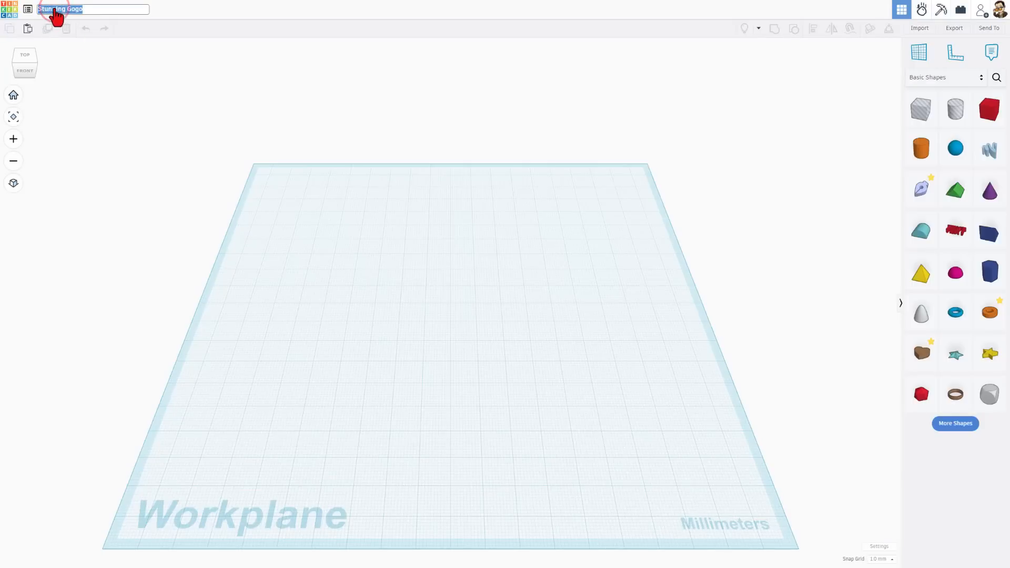
pyautogui.write('thread 34')
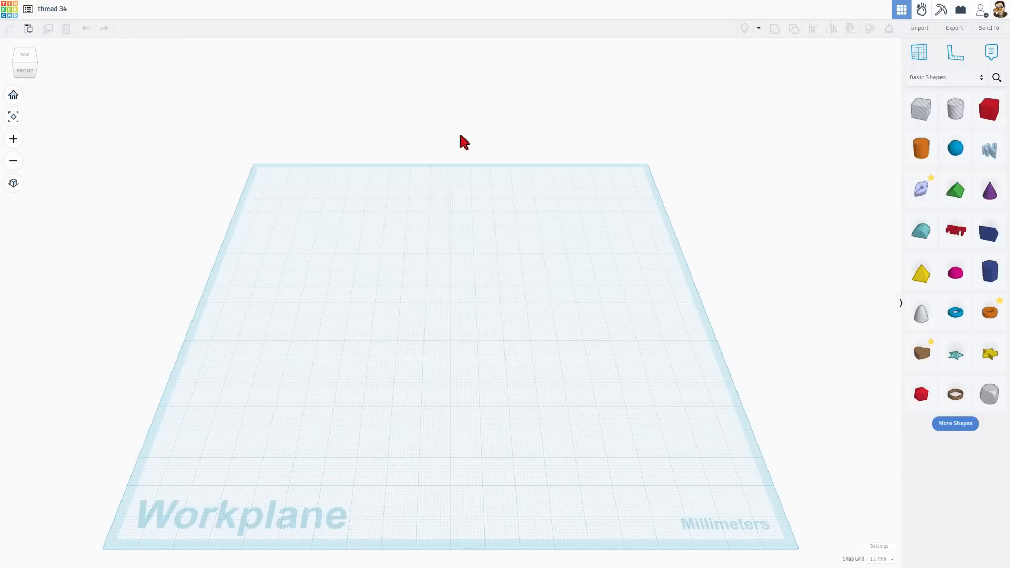
# Step: Search the community shapes for "threa" and place the Screw Threads shape on the workplane
pyautogui.click(996, 78)
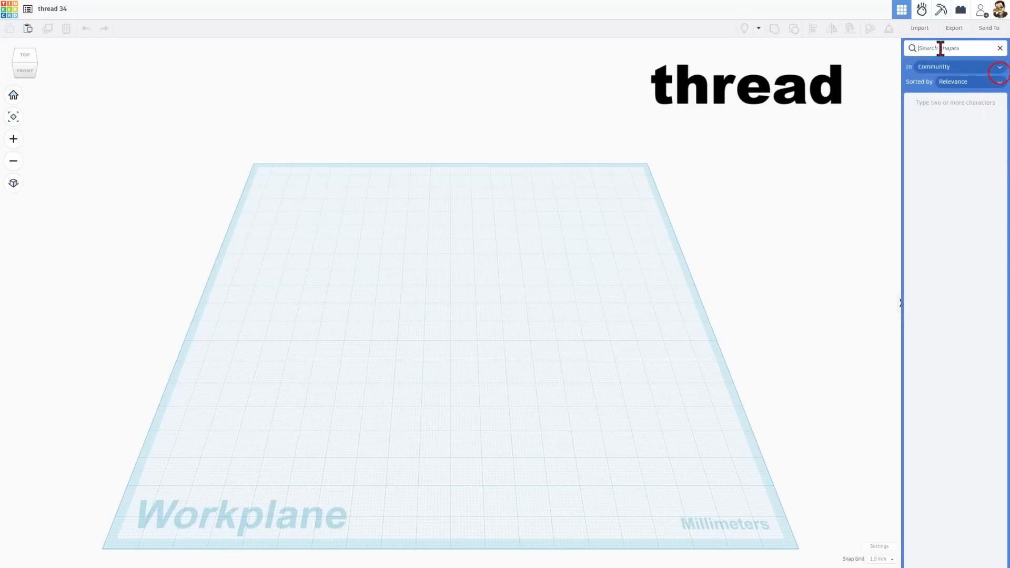
pyautogui.click(933, 47)
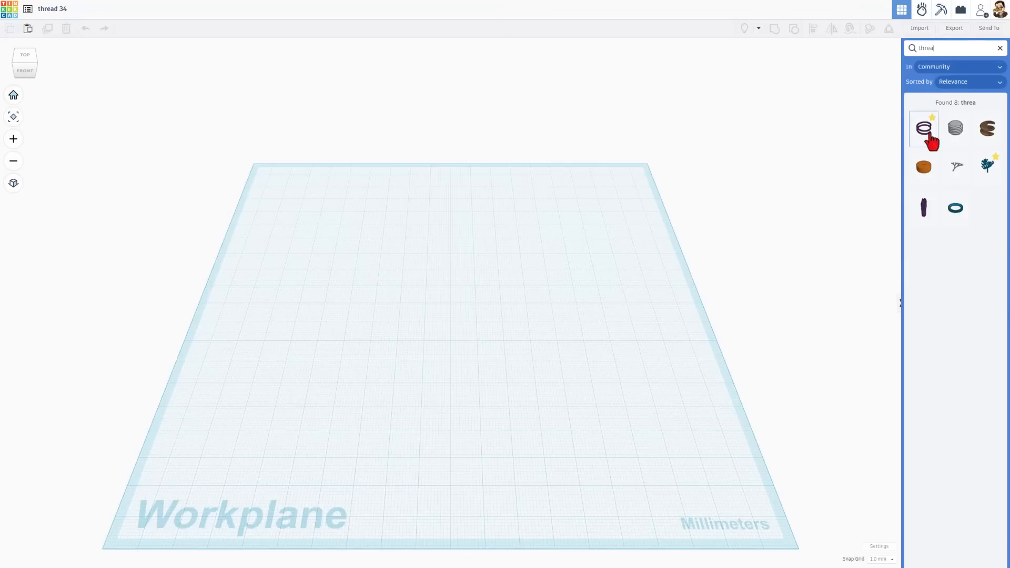
pyautogui.moveTo(918, 140); pyautogui.dragTo(418, 270)
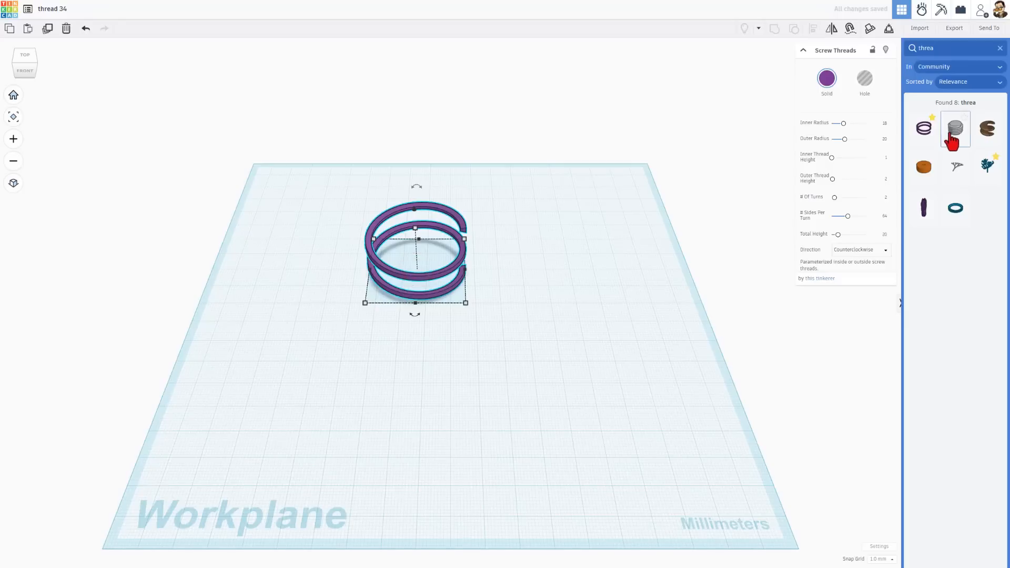
# Step: Place the ISO metric thread shape beside the screw threads for comparison and delete it again
pyautogui.moveTo(960, 139); pyautogui.dragTo(524, 289)
pyautogui.scroll(3, 525, 288)
pyautogui.moveTo(528, 288); pyautogui.dragTo(401, 270, button='right')
pyautogui.scroll(4, 500, 268)
pyautogui.moveTo(262, 217); pyautogui.dragTo(531, 112, button='right')
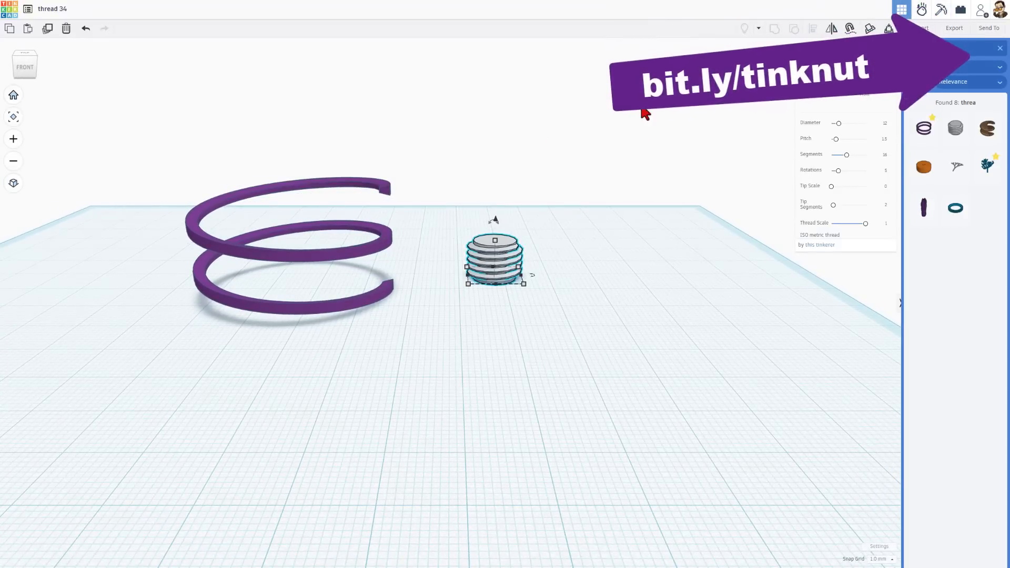
pyautogui.moveTo(645, 111); pyautogui.dragTo(609, 137, button='right')
pyautogui.click(517, 260)
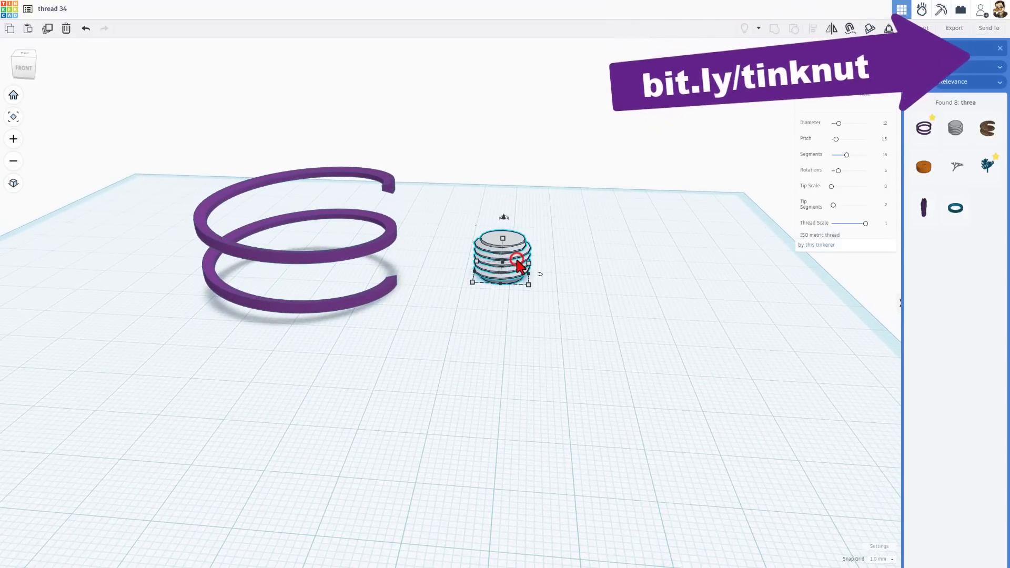
pyautogui.press('Delete')
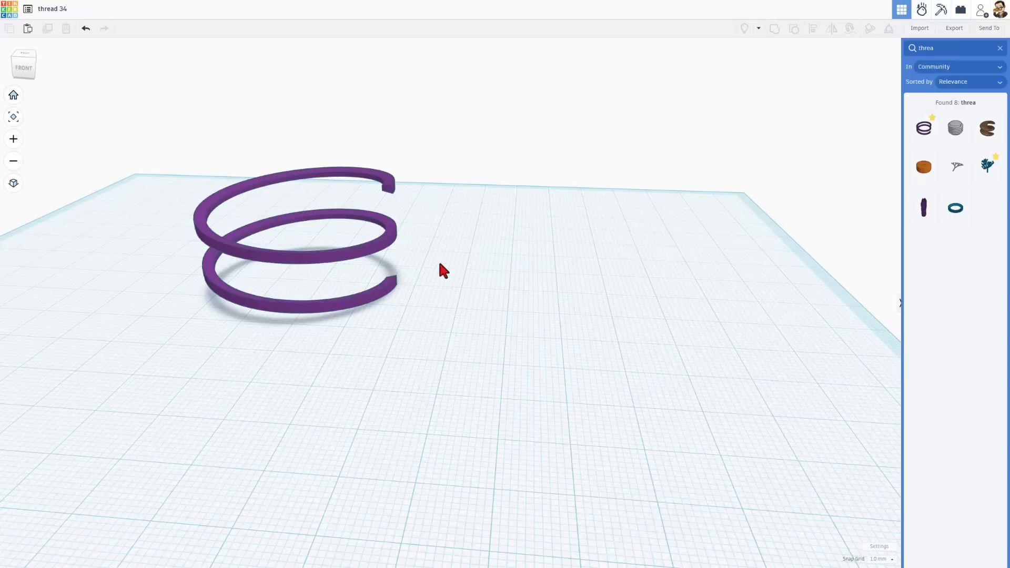
# Step: Set the Screw Threads shape's inner radius to 19 and its inner thread height to 2
pyautogui.click(390, 185)
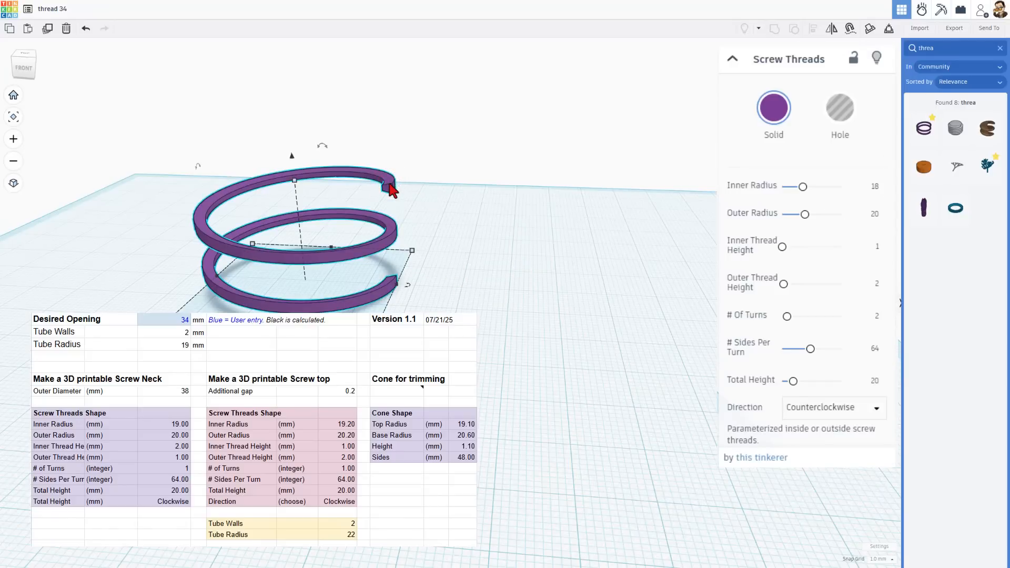
pyautogui.click(873, 187)
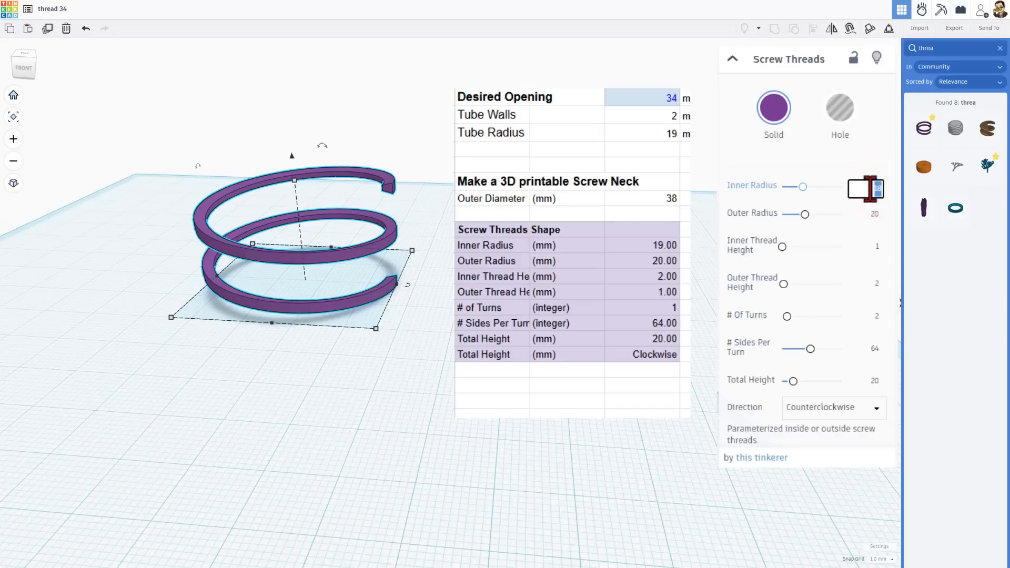
pyautogui.write('19')
pyautogui.press('Return')
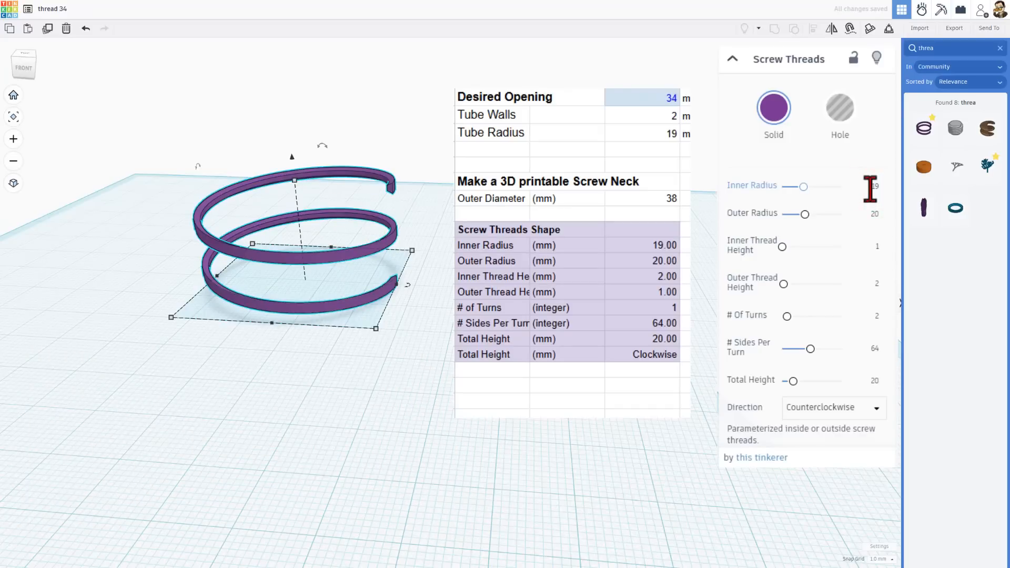
pyautogui.click(877, 212)
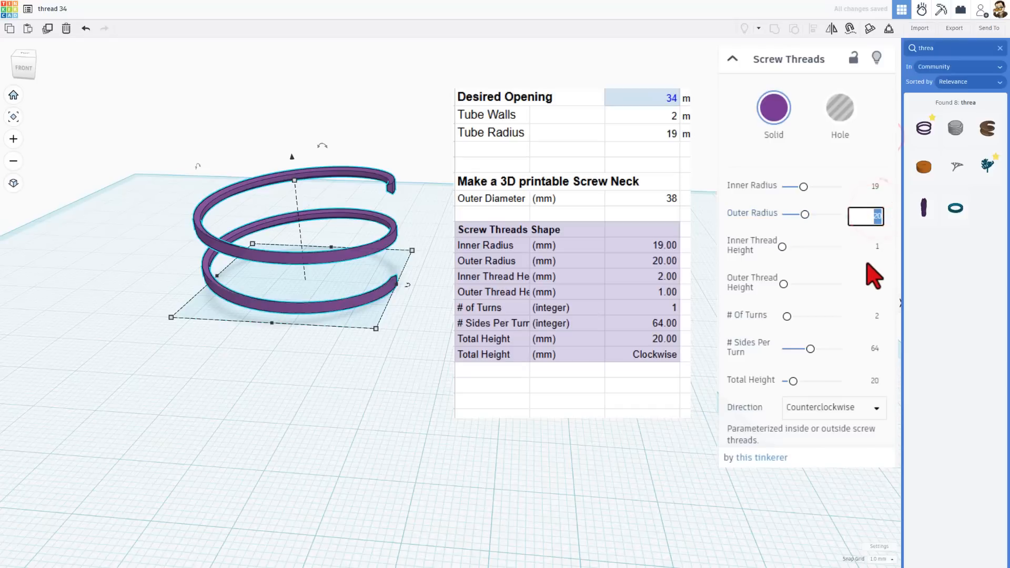
pyautogui.click(874, 247)
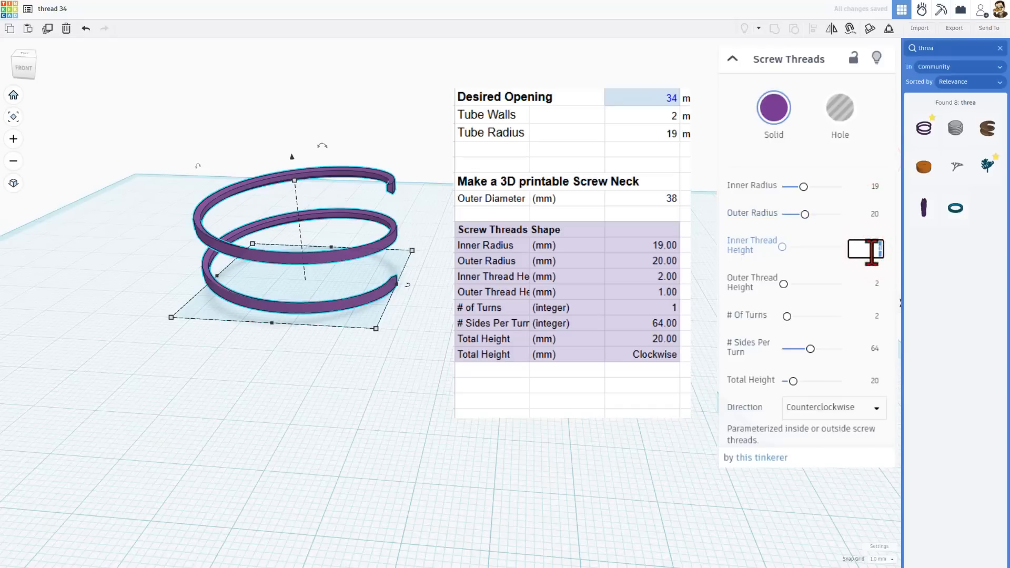
pyautogui.write('2')
pyautogui.press('Return')
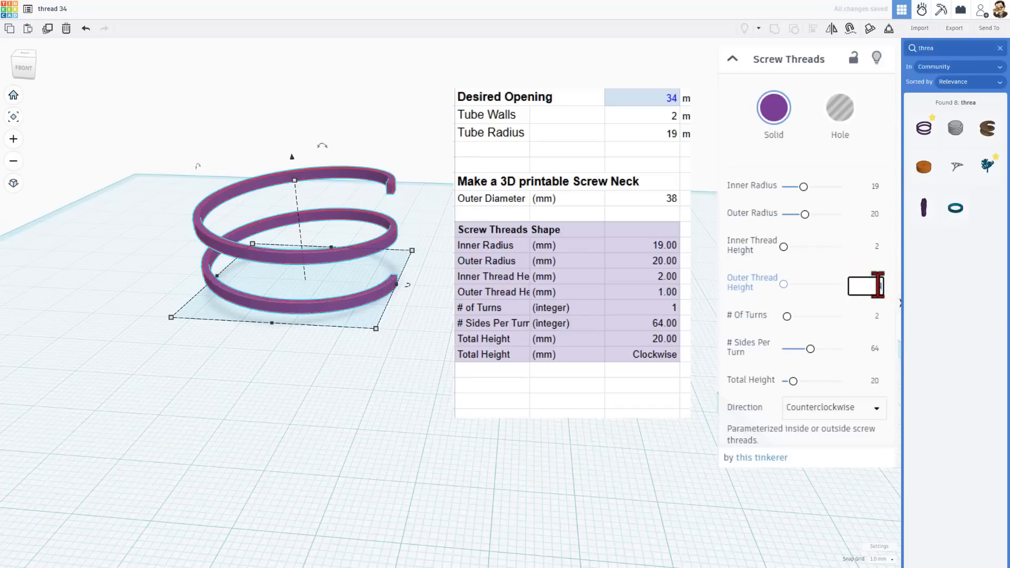
# Step: Set the Screw Threads shape's outer thread height to 1, its number of turns to 1 and its direction to Clockwise
pyautogui.click(874, 314)
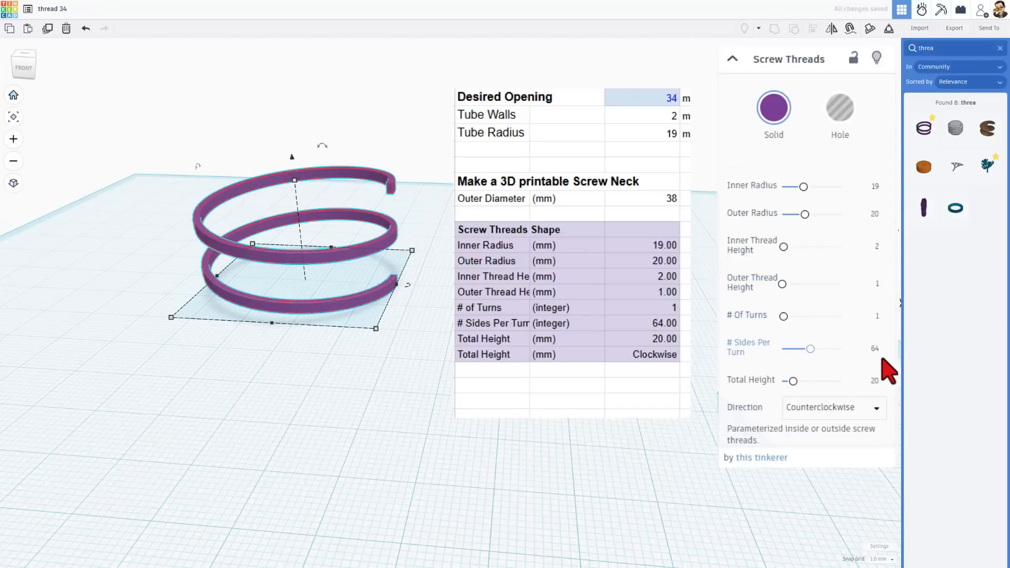
pyautogui.click(867, 407)
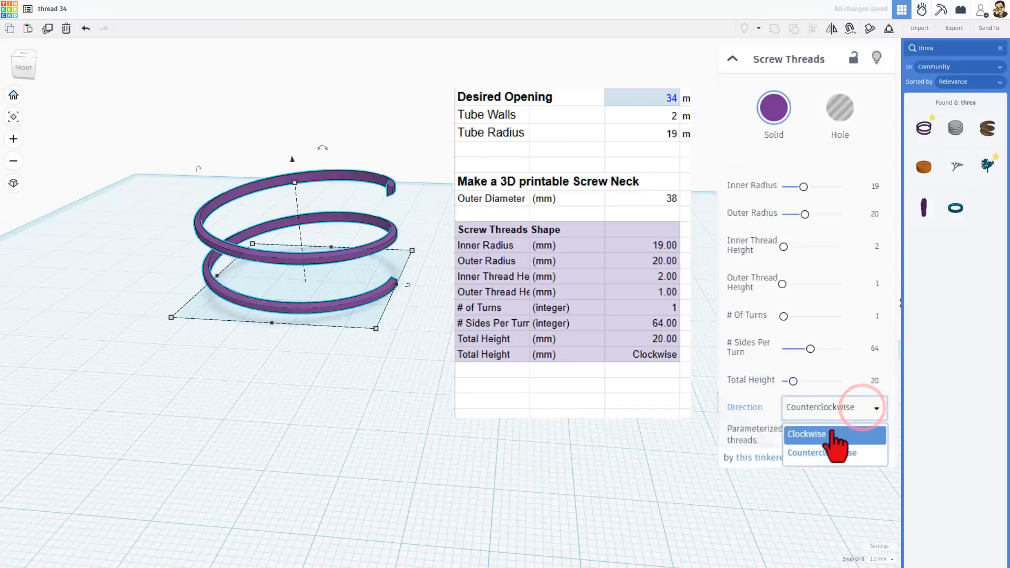
pyautogui.click(827, 431)
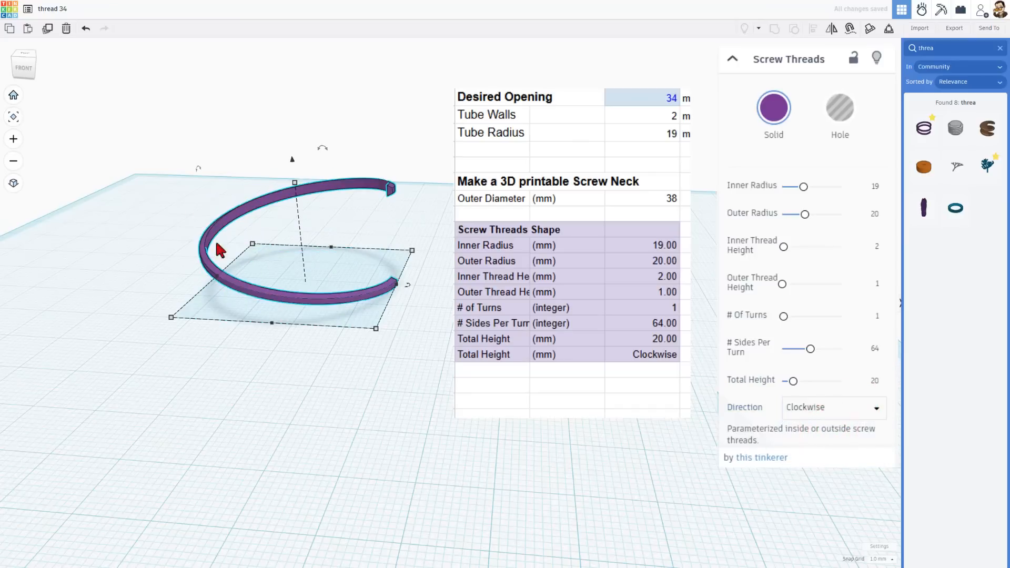
# Step: Drop the screw thread onto the workplane
pyautogui.moveTo(379, 267)
pyautogui.mouseDown(button='right')
pyautogui.moveTo(451, 264)
pyautogui.moveTo(344, 303)
pyautogui.moveTo(367, 252)
pyautogui.mouseUp(button='right')
pyautogui.scroll(5, 396, 312)
pyautogui.moveTo(377, 314); pyautogui.dragTo(396, 303, button='right')
pyautogui.press('d')
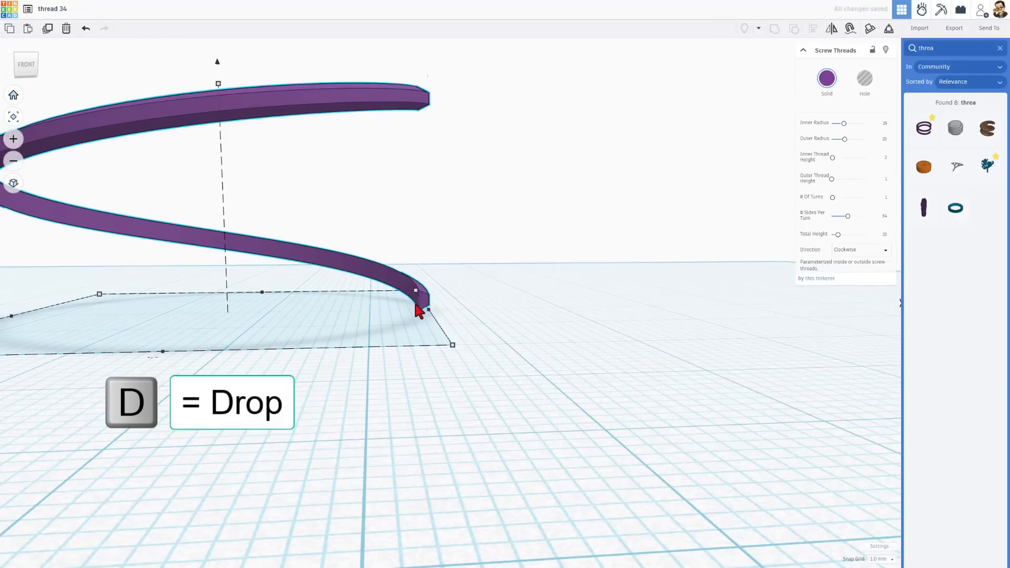
# Step: Examine the lower end of the screw thread up close where it meets the workplane
pyautogui.click(385, 298)
pyautogui.moveTo(354, 293); pyautogui.dragTo(471, 305, button='right')
pyautogui.scroll(-4, 384, 308)
pyautogui.scroll(6, 462, 323)
pyautogui.moveTo(405, 264); pyautogui.dragTo(408, 269, button='right')
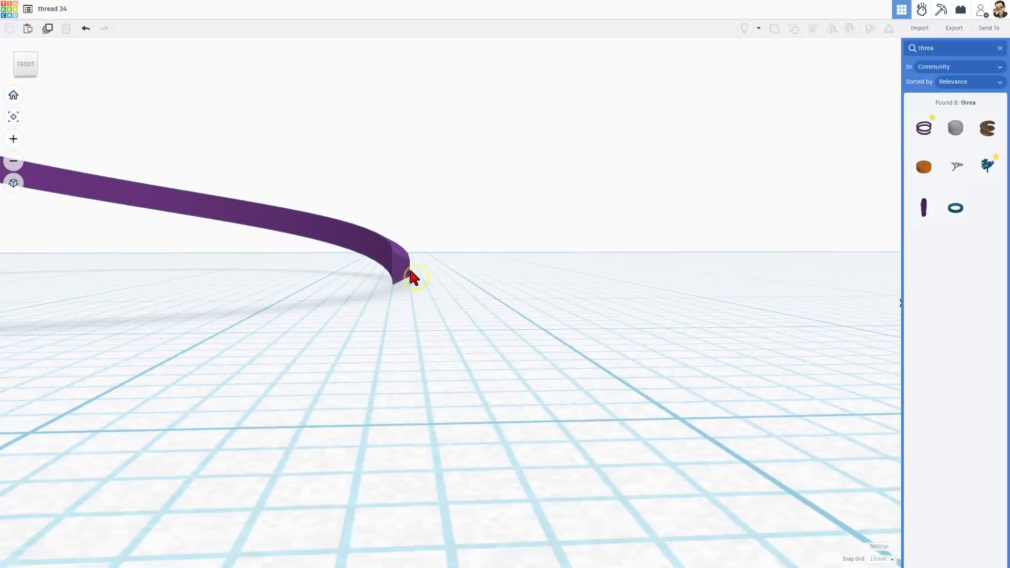
pyautogui.scroll(4, 409, 281)
pyautogui.moveTo(488, 221); pyautogui.dragTo(430, 295, button='right')
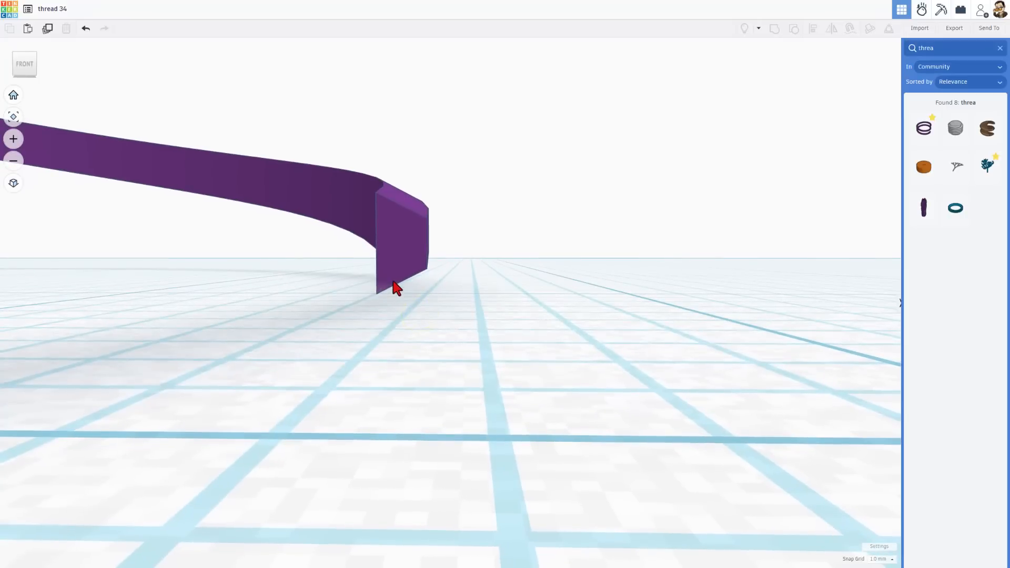
pyautogui.moveTo(416, 238); pyautogui.dragTo(452, 244, button='right')
# Step: Duplicate the screw thread in place and rotate the copy about 60 degrees around its vertical axis
pyautogui.click(451, 230)
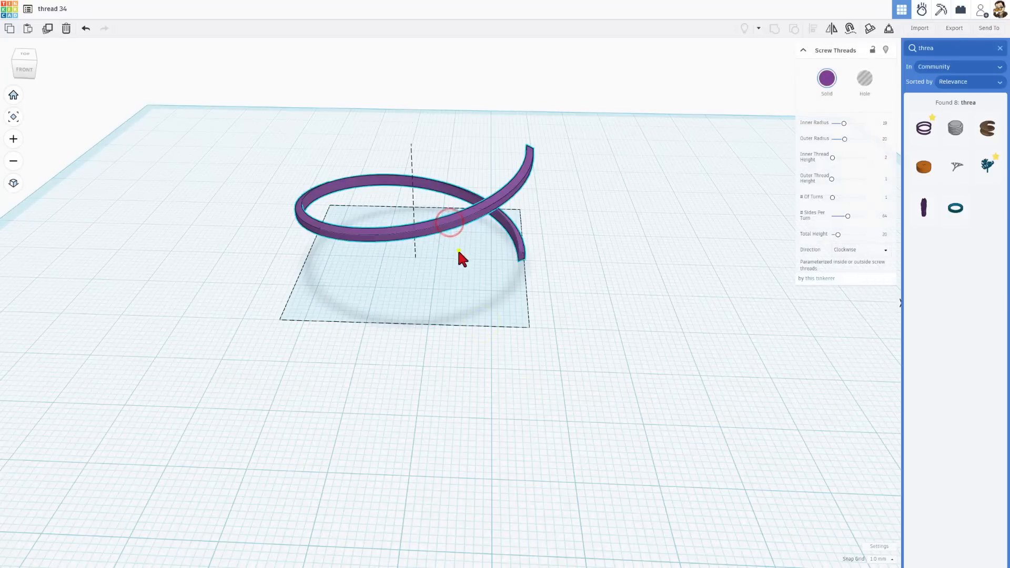
pyautogui.hotkey('ctrl', 'd')
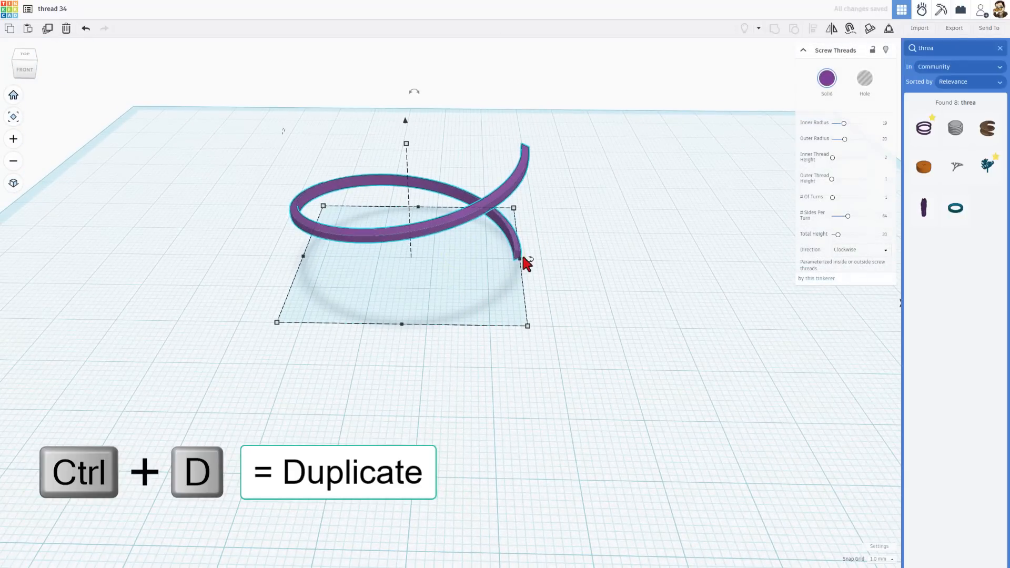
pyautogui.moveTo(526, 257); pyautogui.dragTo(584, 417)
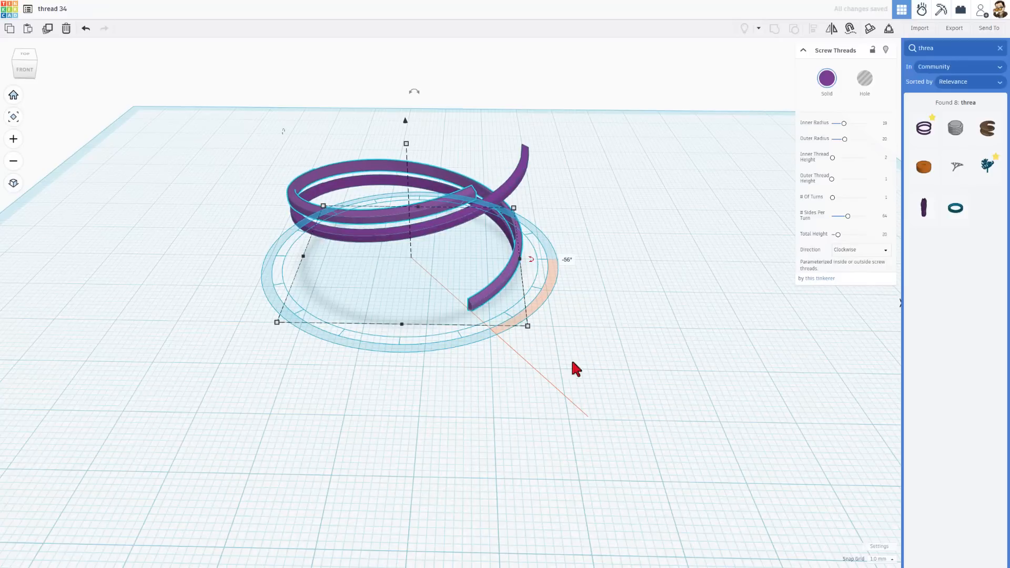
pyautogui.click(565, 260)
pyautogui.press('Return')
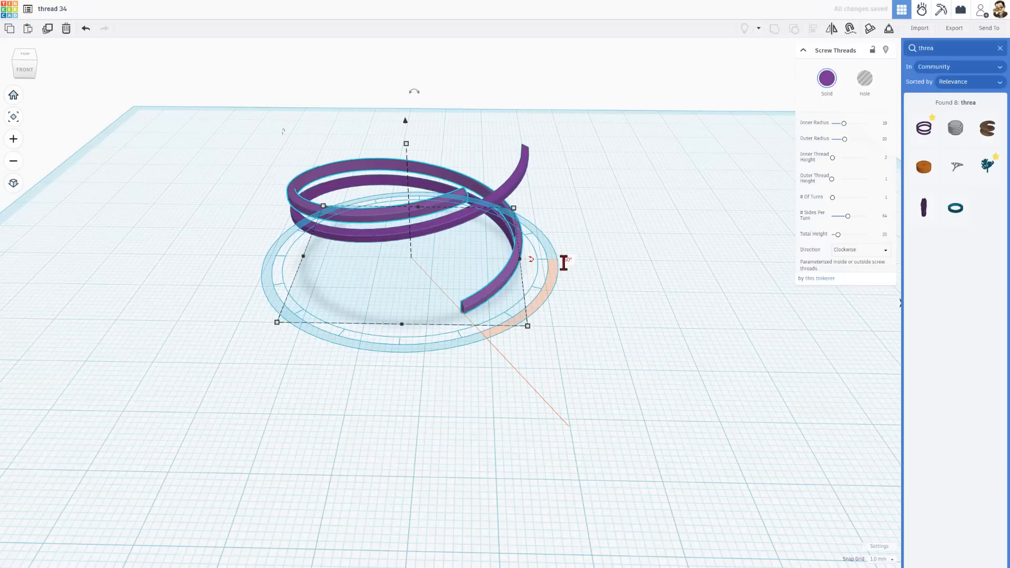
# Step: Repeat the rotated duplication until six interleaved screw threads are evenly spaced around the full circle
pyautogui.hotkey('ctrl', 'd')
pyautogui.hotkey('ctrl', 'd')
pyautogui.hotkey('ctrl', 'd')
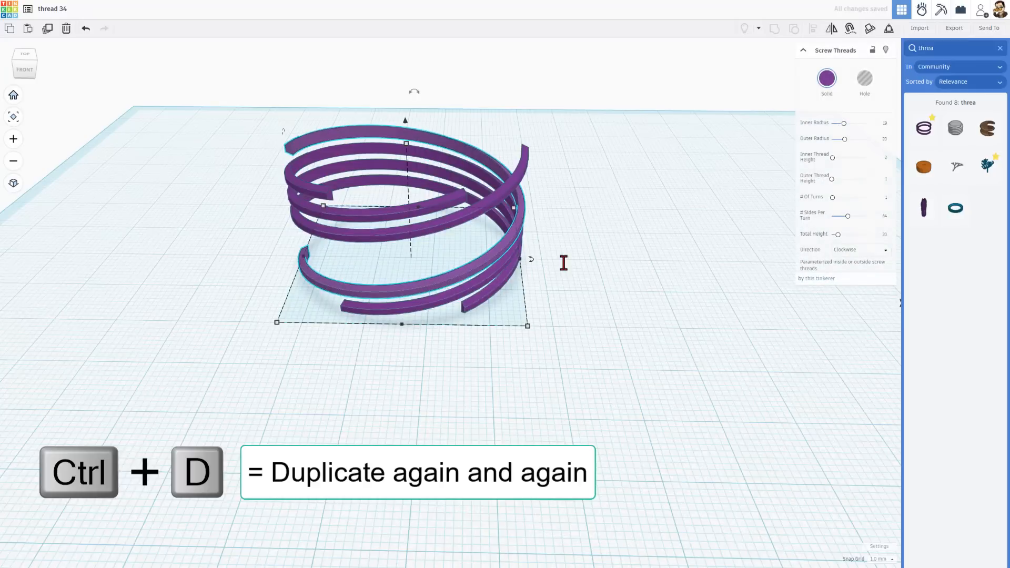
pyautogui.hotkey('ctrl', 'd')
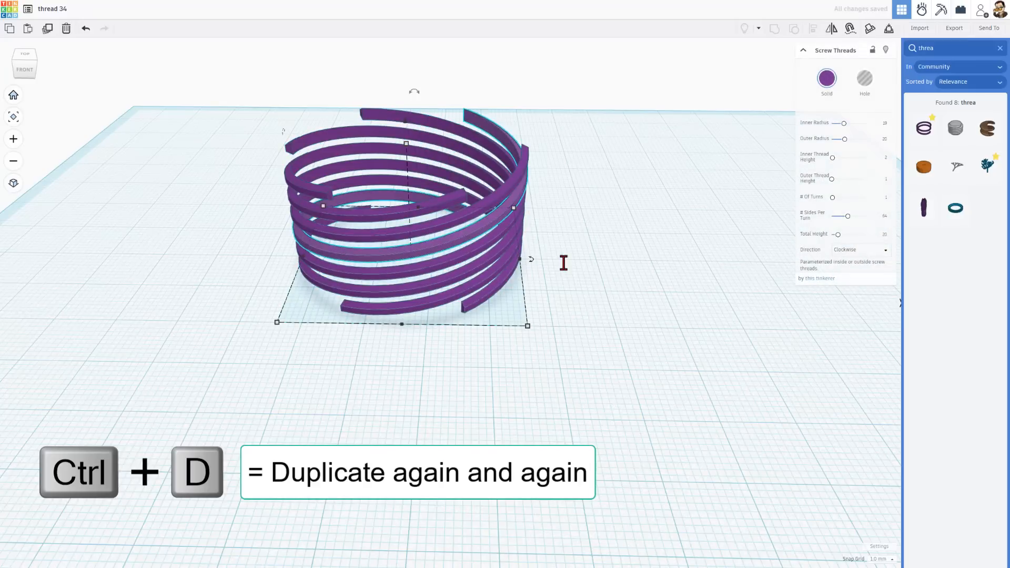
pyautogui.click(238, 324)
# Step: Place another Screw Threads shape on the workplane, well apart from the six interleaved threads
pyautogui.moveTo(238, 323); pyautogui.dragTo(231, 302, button='right')
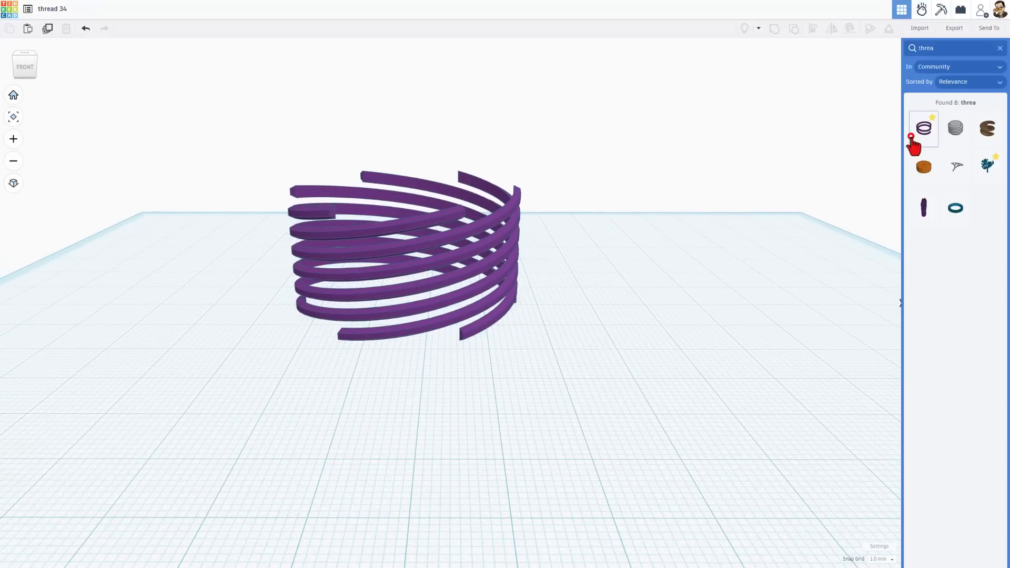
pyautogui.moveTo(913, 140); pyautogui.dragTo(787, 250)
pyautogui.click(694, 280)
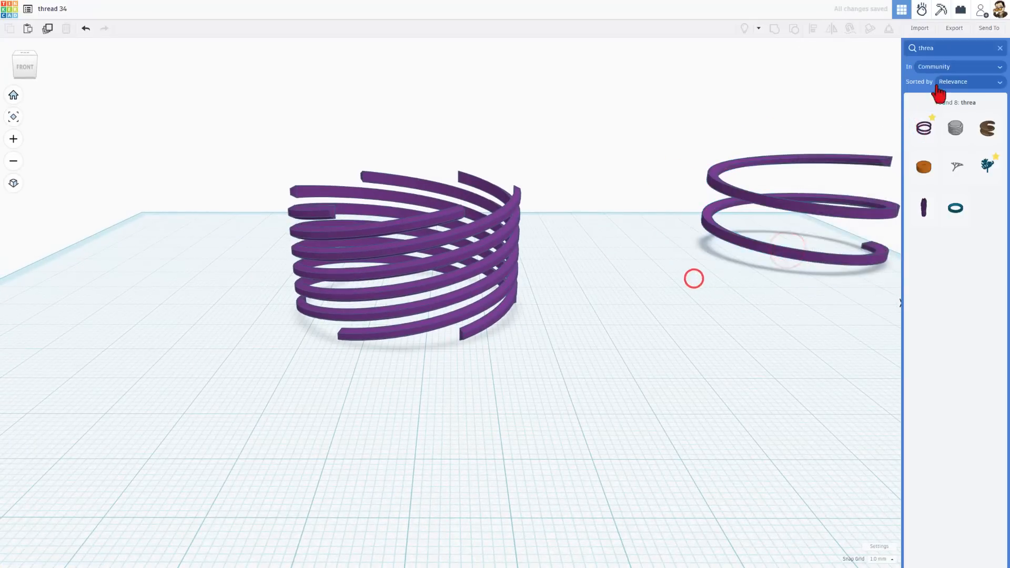
# Step: Add a Tube from the basic shapes beside the interleaved threads, with radius 19 and wall thickness 2
pyautogui.click(1000, 48)
pyautogui.moveTo(989, 312); pyautogui.dragTo(217, 326)
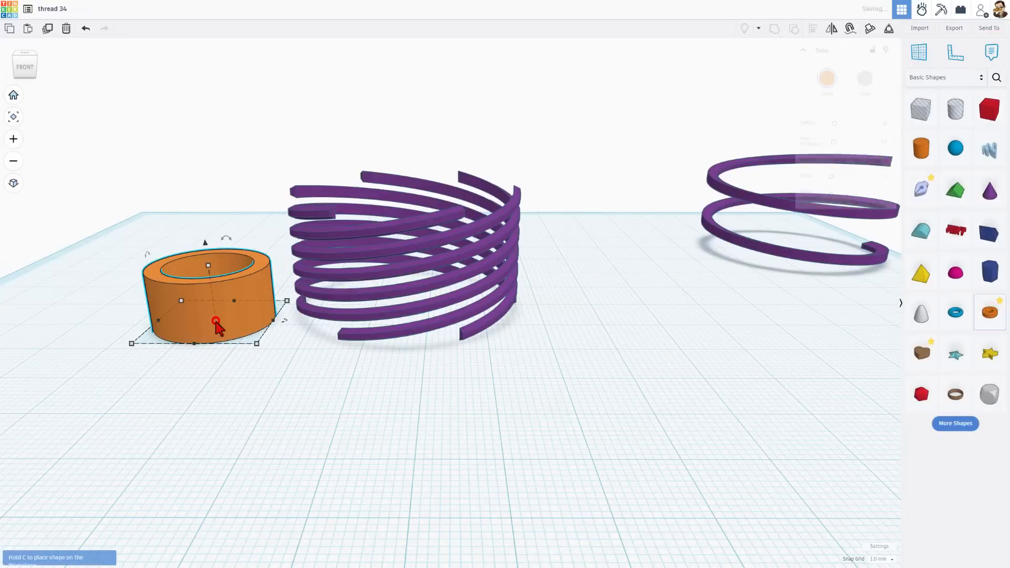
pyautogui.scroll(-1, 221, 326)
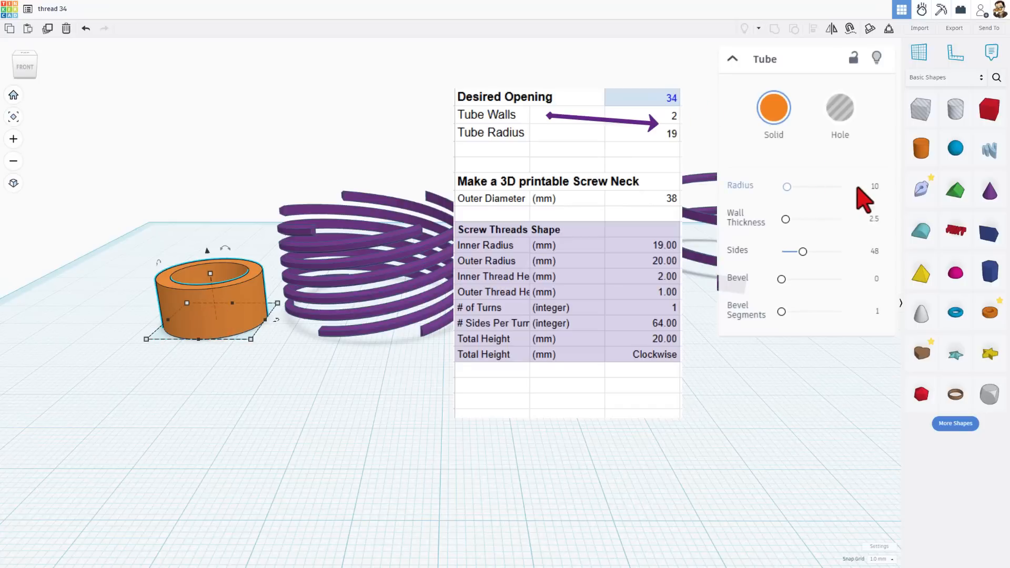
pyautogui.click(873, 187)
pyautogui.write('19')
pyautogui.press('Return')
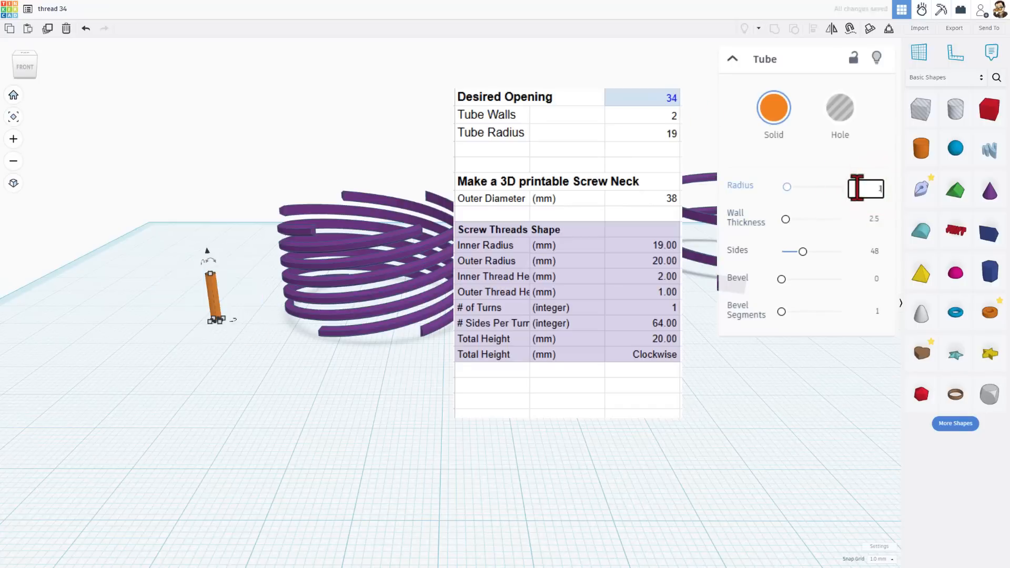
pyautogui.click(872, 219)
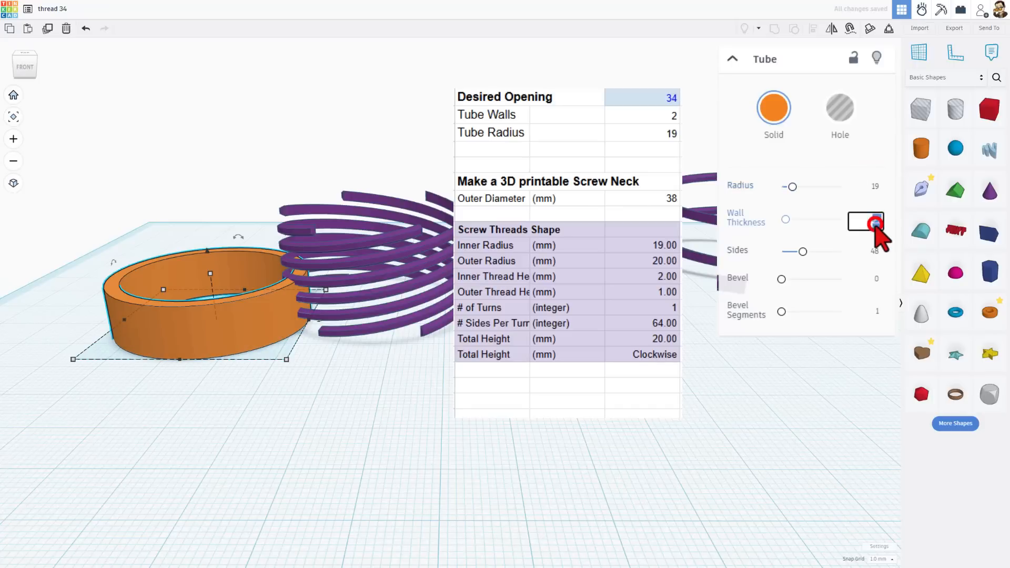
pyautogui.write('2')
pyautogui.press('Return')
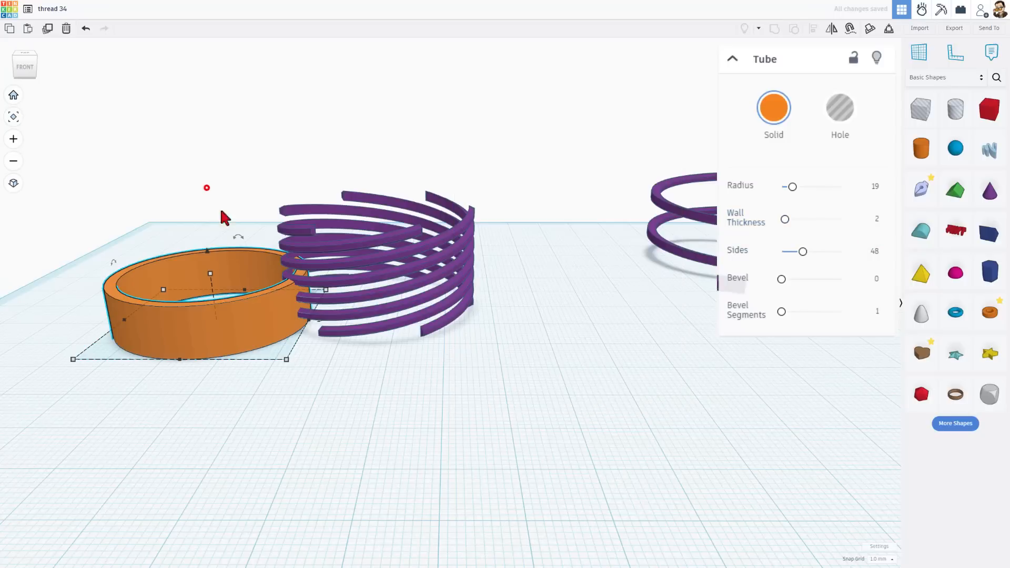
# Step: Align the tube and the six interleaved threads to their common centre in width, depth and height
pyautogui.moveTo(206, 188); pyautogui.dragTo(453, 352)
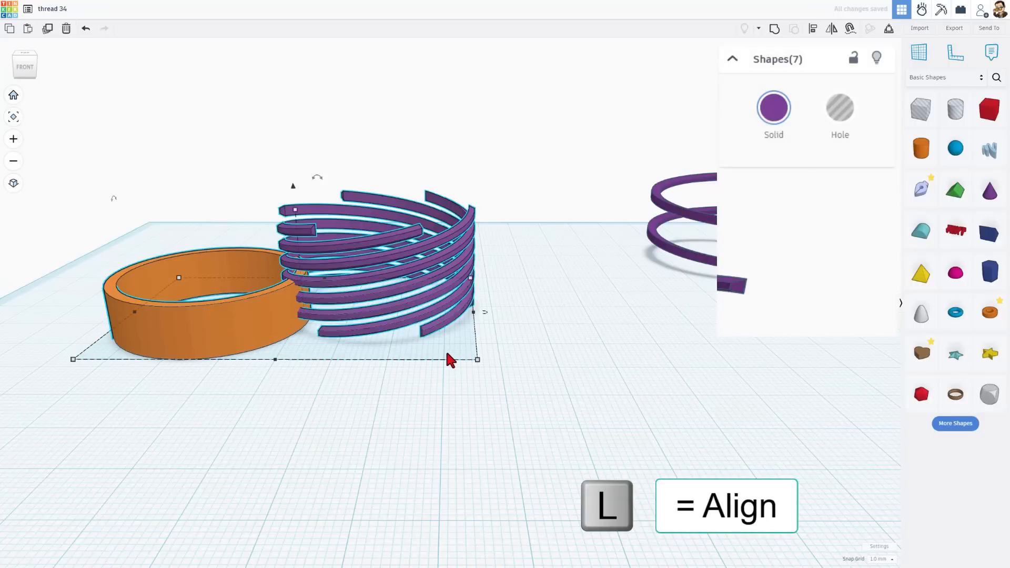
pyautogui.press('l')
pyautogui.moveTo(394, 349); pyautogui.dragTo(156, 362, button='right')
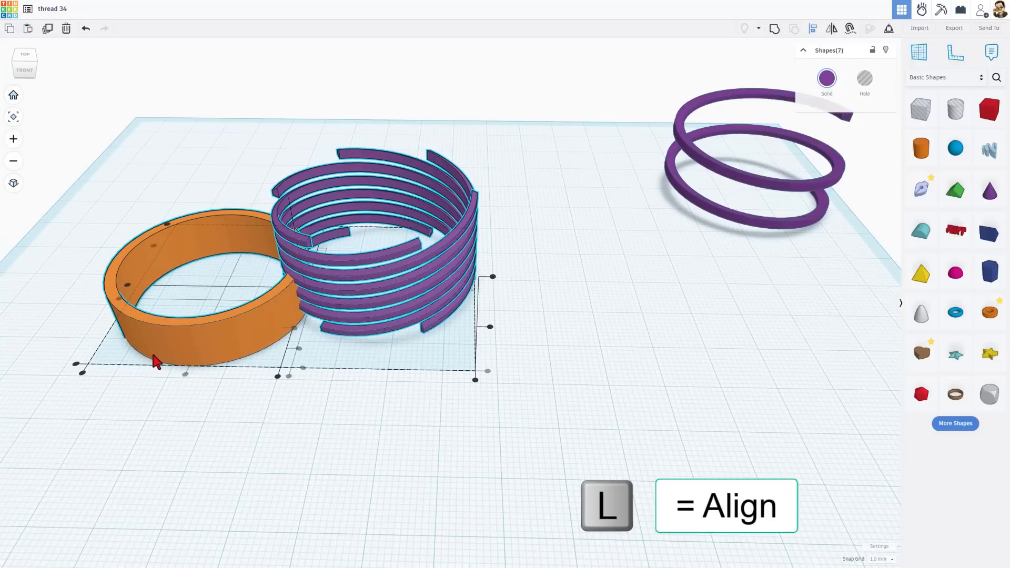
pyautogui.click(185, 374)
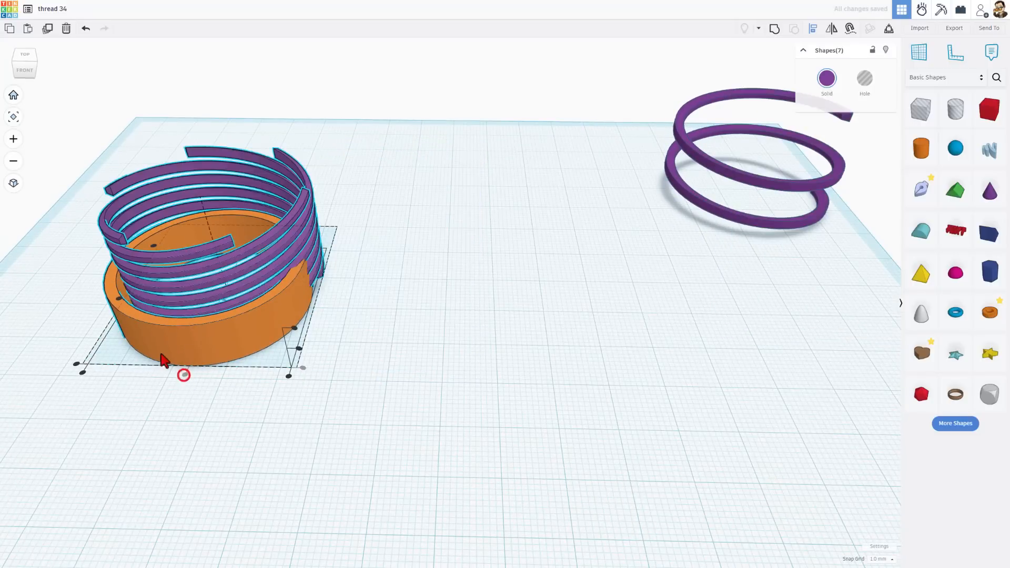
pyautogui.click(119, 307)
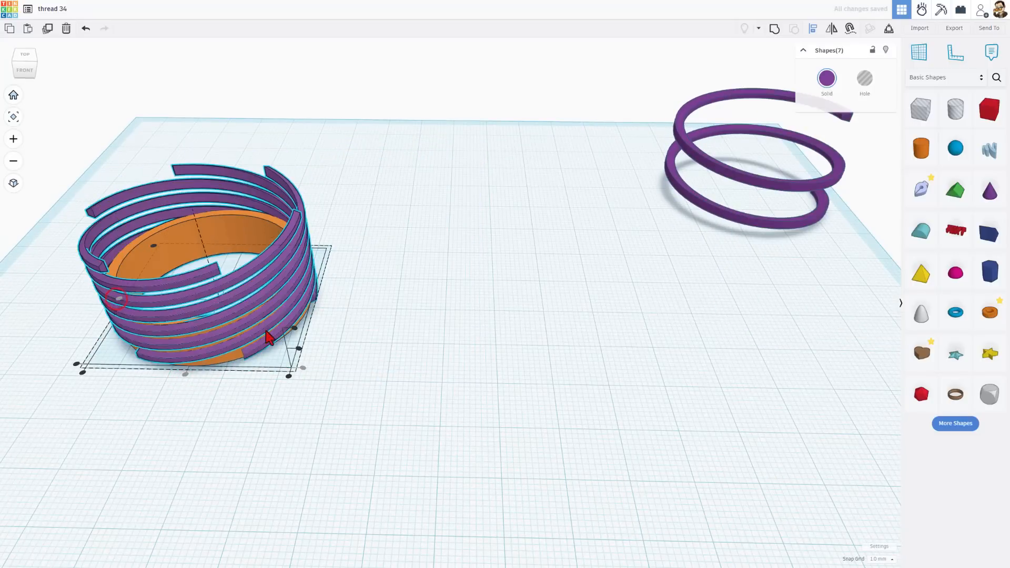
pyautogui.click(299, 352)
pyautogui.moveTo(300, 354); pyautogui.dragTo(395, 330, button='right')
pyautogui.click(493, 333)
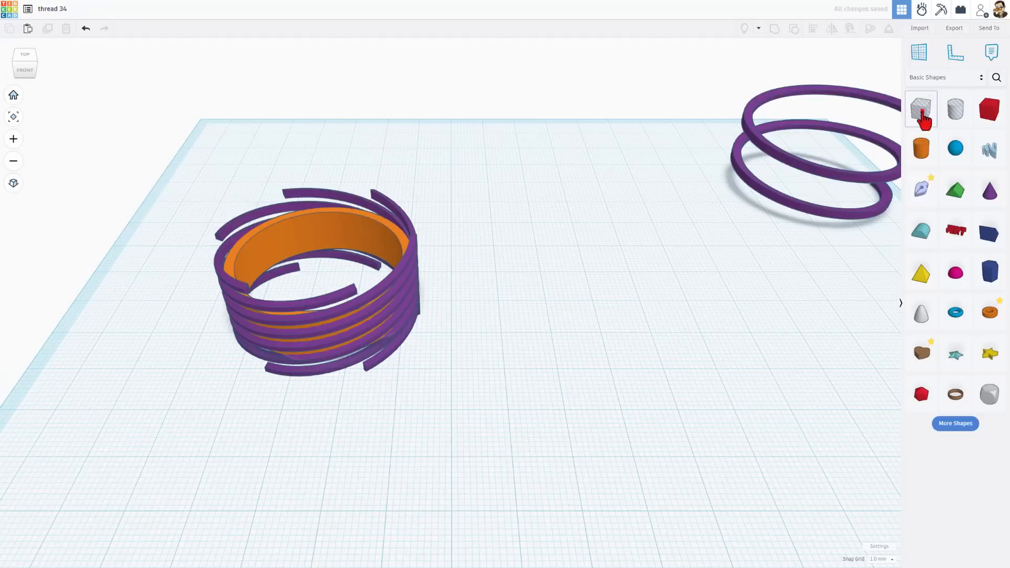
# Step: Place a hole box on the tube's upper face and enlarge it to enclose the threads protruding above the tube
pyautogui.moveTo(924, 120); pyautogui.dragTo(354, 218)
pyautogui.moveTo(354, 219); pyautogui.dragTo(369, 295, button='right')
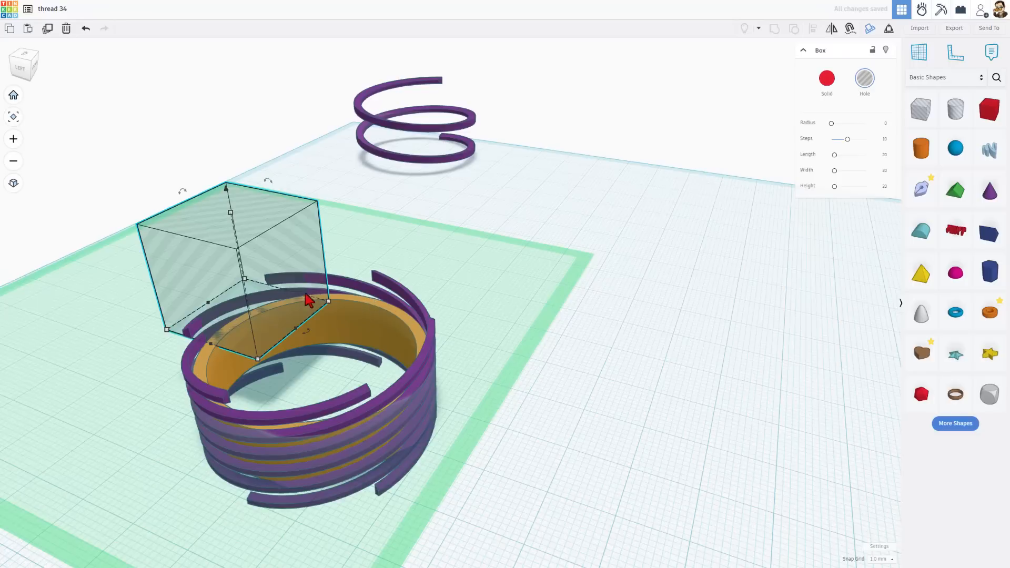
pyautogui.moveTo(292, 299); pyautogui.dragTo(197, 442)
pyautogui.moveTo(333, 423); pyautogui.dragTo(168, 345, button='right')
pyautogui.click(382, 439)
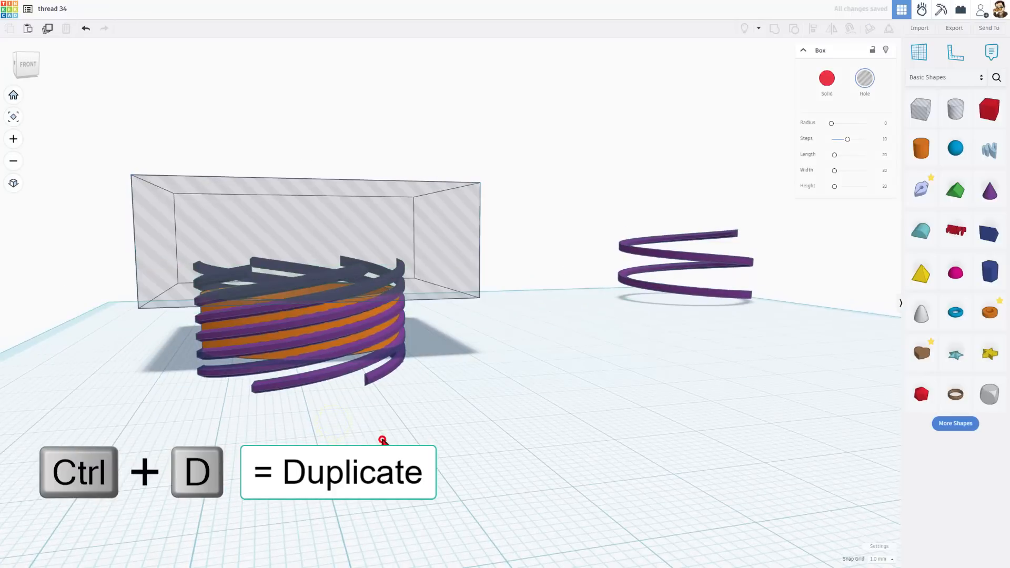
# Step: Duplicate the hole box and move the copy to an elevation of -20, directly beneath the workplane
pyautogui.click(286, 210)
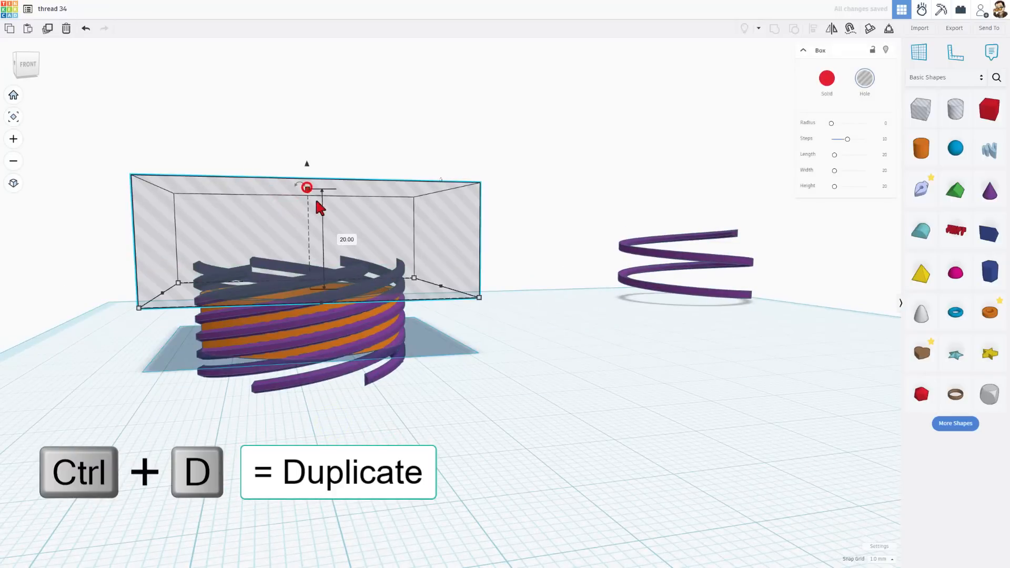
pyautogui.click(511, 244)
pyautogui.click(412, 229)
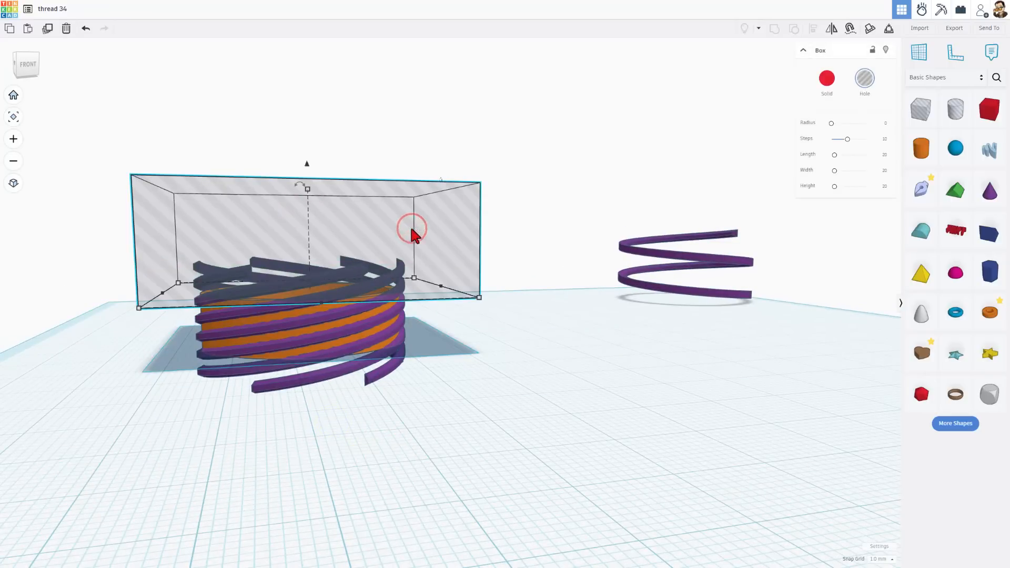
pyautogui.press('d')
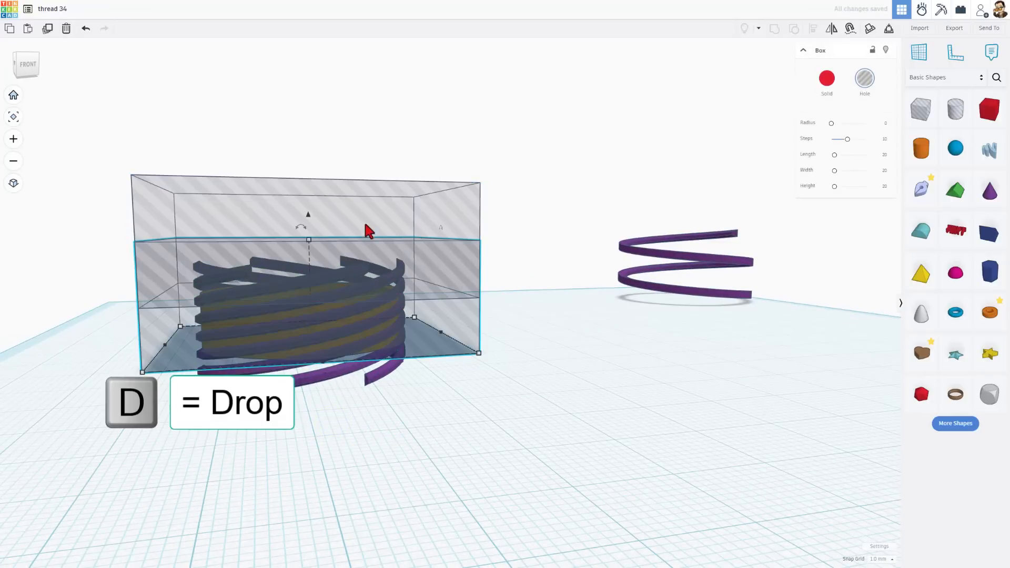
pyautogui.moveTo(310, 218); pyautogui.dragTo(336, 331)
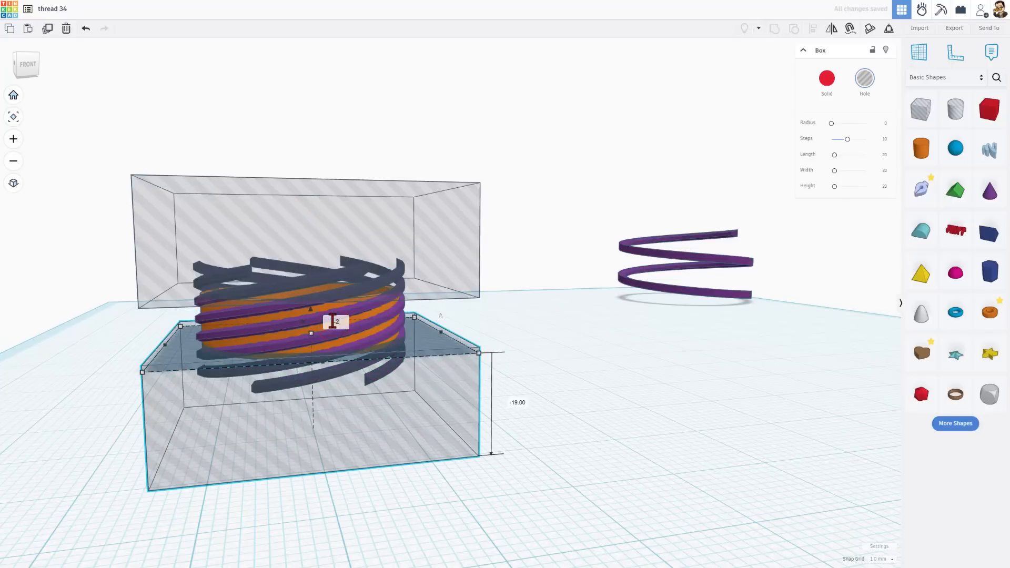
pyautogui.write('0')
pyautogui.press('Return')
# Step: Raise the tube's number of sides to the maximum for a smoother wall
pyautogui.moveTo(550, 401); pyautogui.dragTo(401, 343, button='right')
pyautogui.click(588, 417)
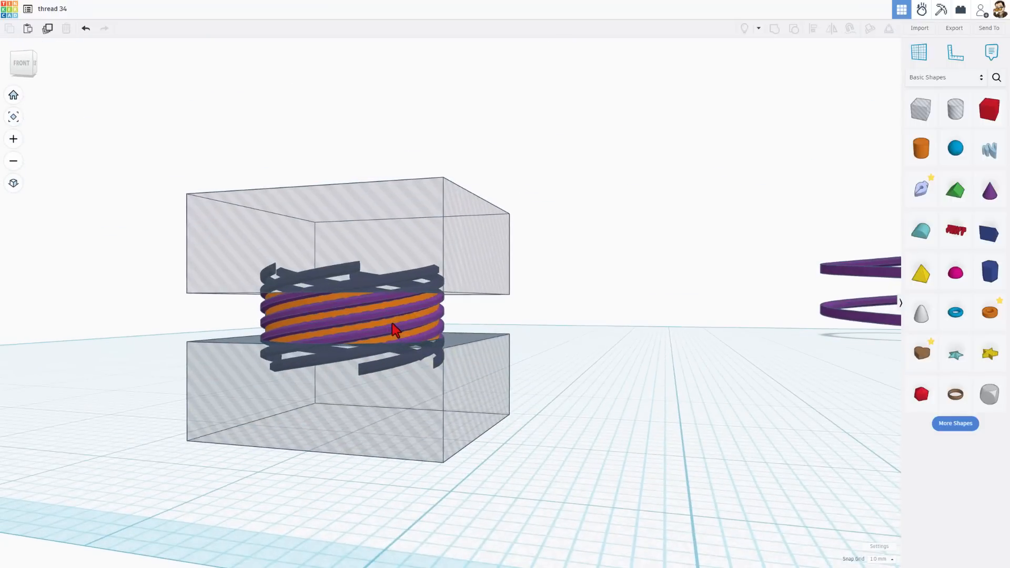
pyautogui.click(392, 328)
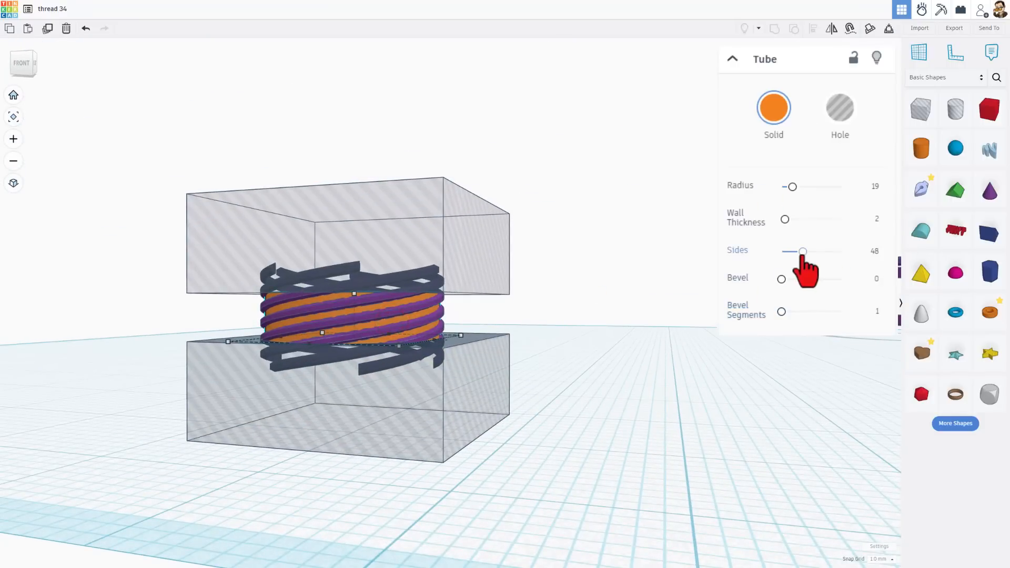
pyautogui.moveTo(800, 250); pyautogui.dragTo(876, 264)
# Step: Group the tube, the six threads and both hole boxes to trim the thread ends flush with the tube
pyautogui.moveTo(537, 337); pyautogui.dragTo(543, 149, button='right')
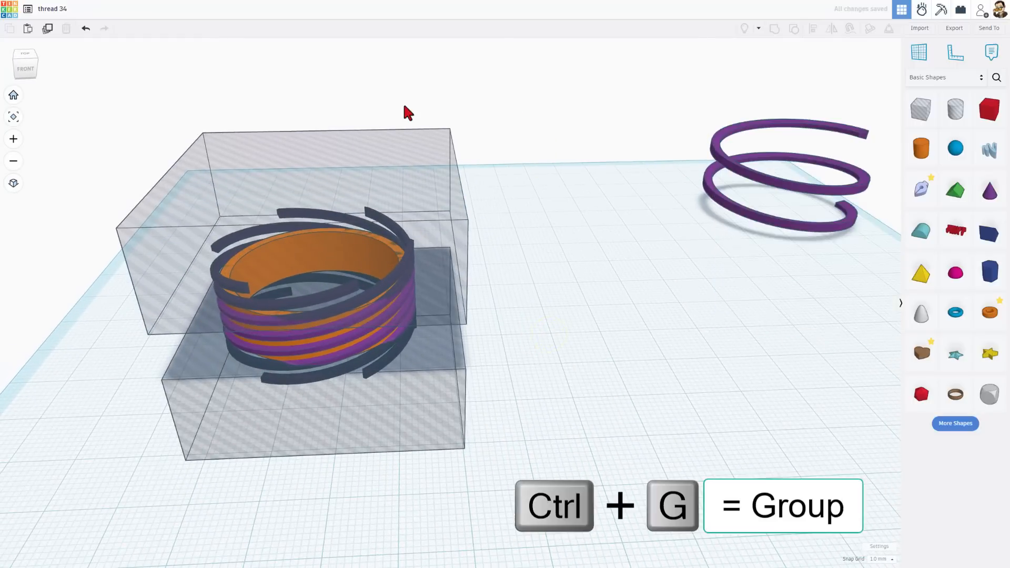
pyautogui.moveTo(404, 106); pyautogui.dragTo(205, 417)
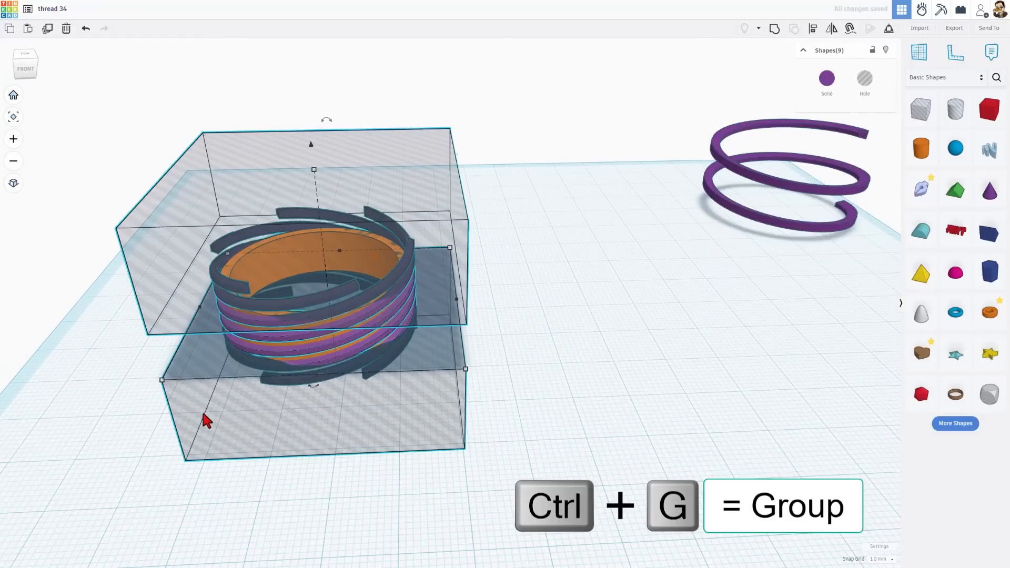
pyautogui.hotkey('ctrl', 'g')
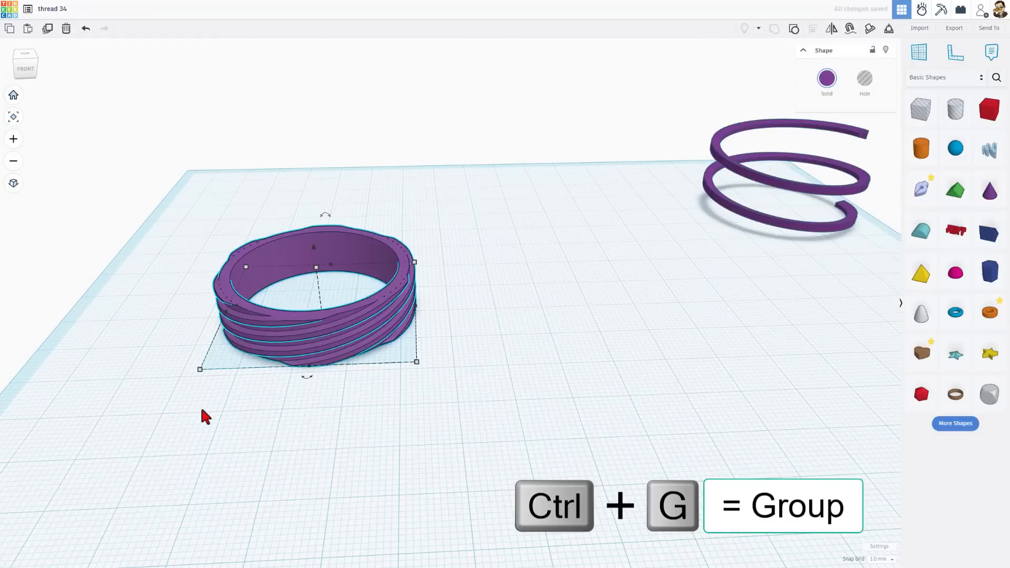
# Step: Move the spare Screw Threads shape closer to the finished threaded neck
pyautogui.moveTo(202, 410); pyautogui.dragTo(266, 361, button='right')
pyautogui.moveTo(178, 341); pyautogui.dragTo(517, 330, button='right')
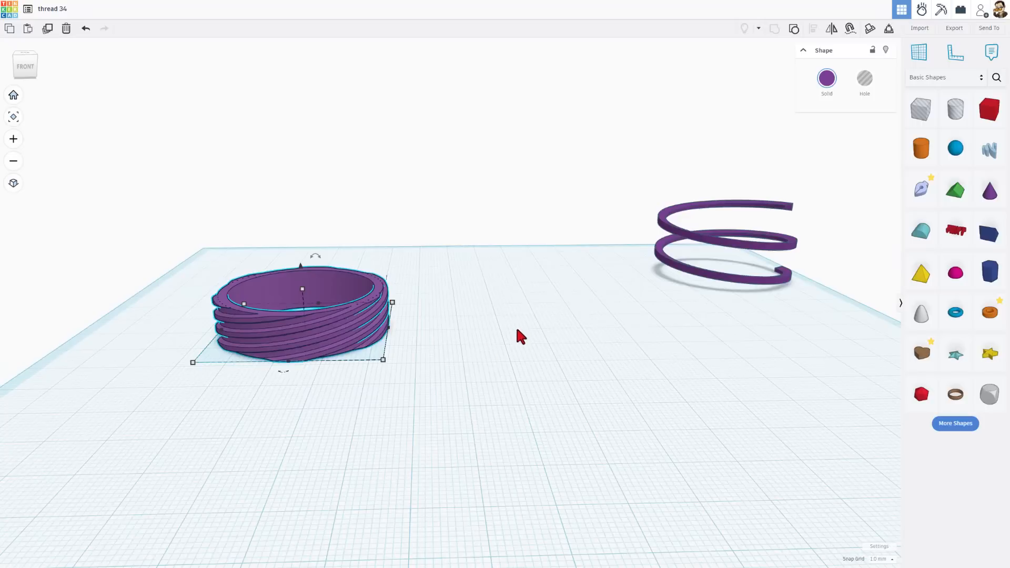
pyautogui.moveTo(748, 284); pyautogui.dragTo(610, 362)
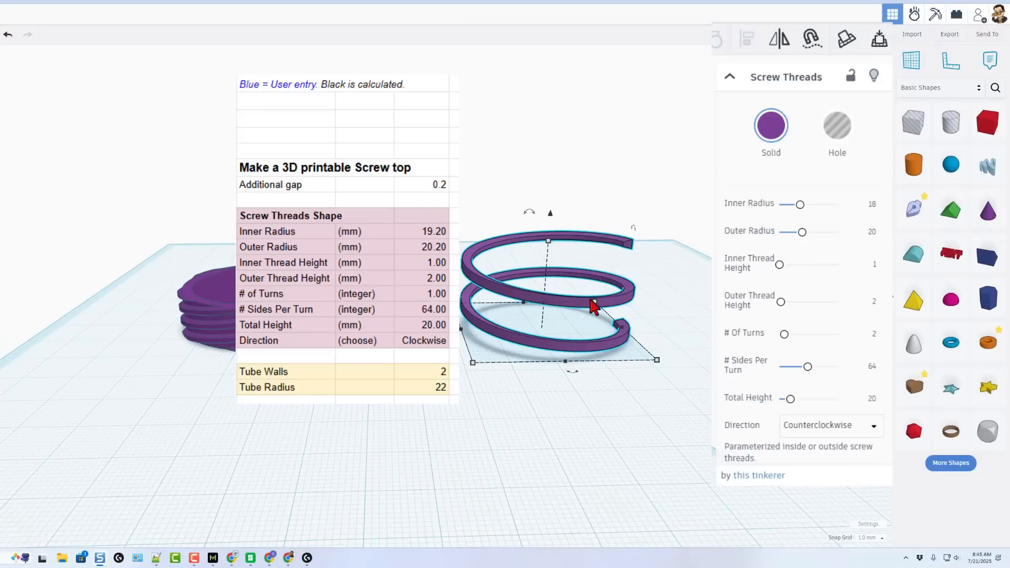
# Step: Set the spare Screw Threads shape's inner radius to 19.2 and its outer radius to 20.2 for the screw top
pyautogui.click(872, 204)
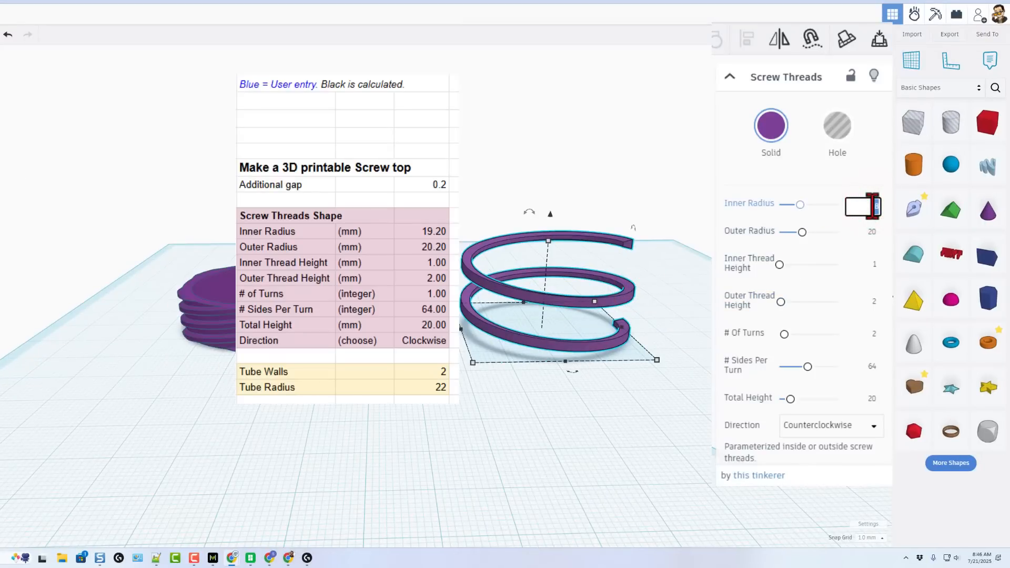
pyautogui.write('19.2')
pyautogui.press('Return')
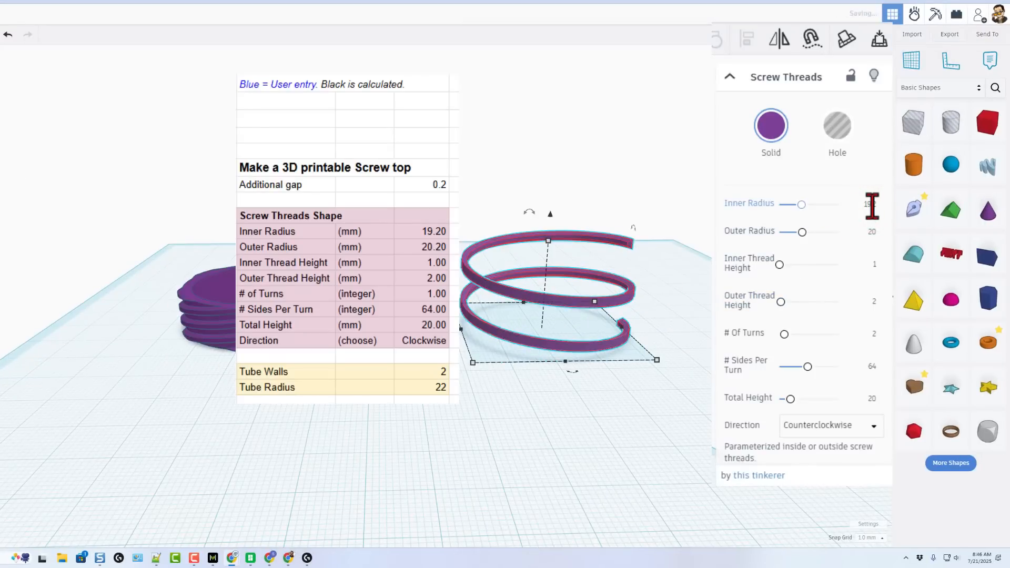
pyautogui.click(867, 233)
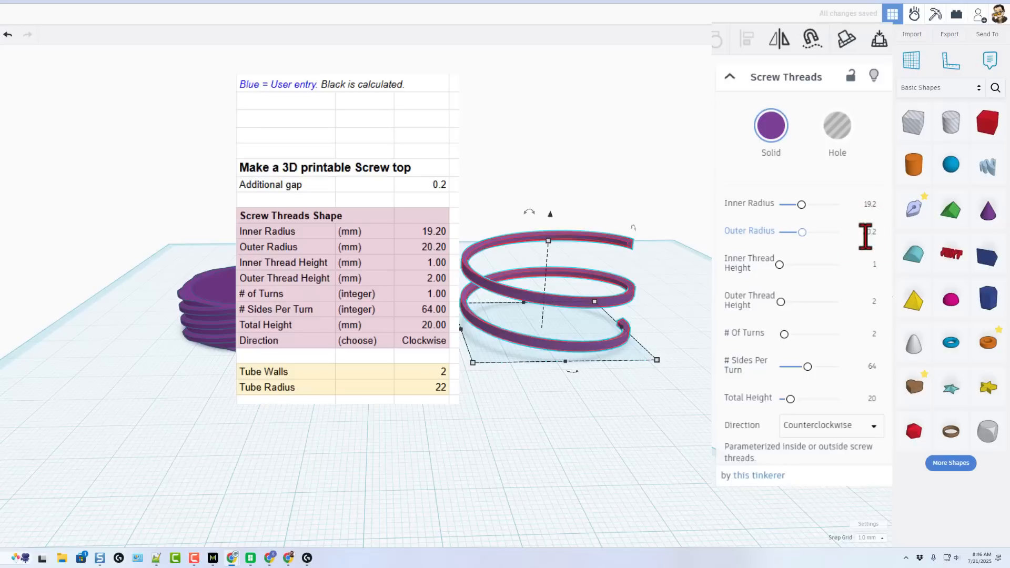
pyautogui.write('20.2')
pyautogui.press('Return')
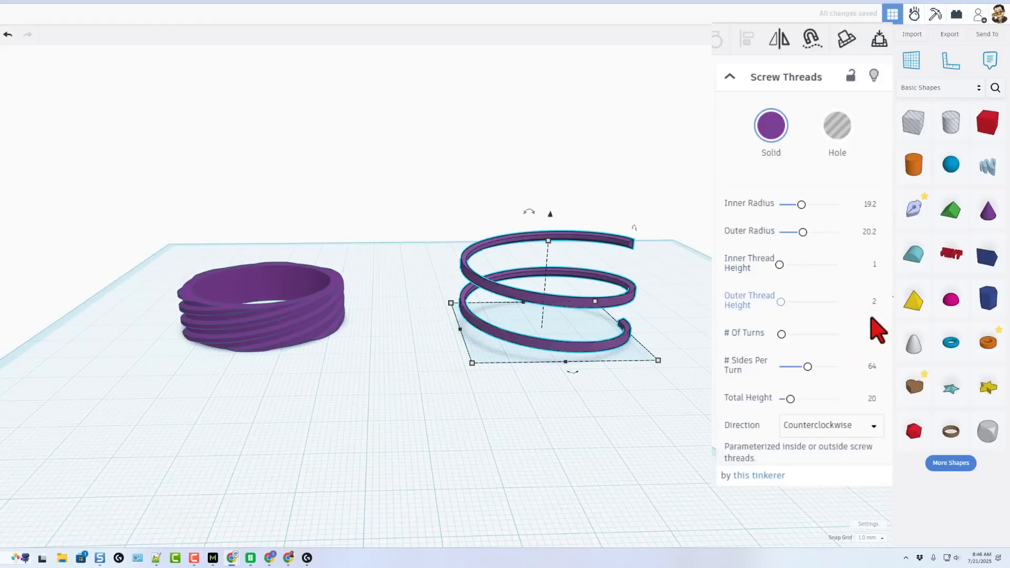
# Step: Set the spare Screw Threads shape to 1 turn and change its direction to Clockwise
pyautogui.moveTo(518, 275); pyautogui.dragTo(529, 288, button='right')
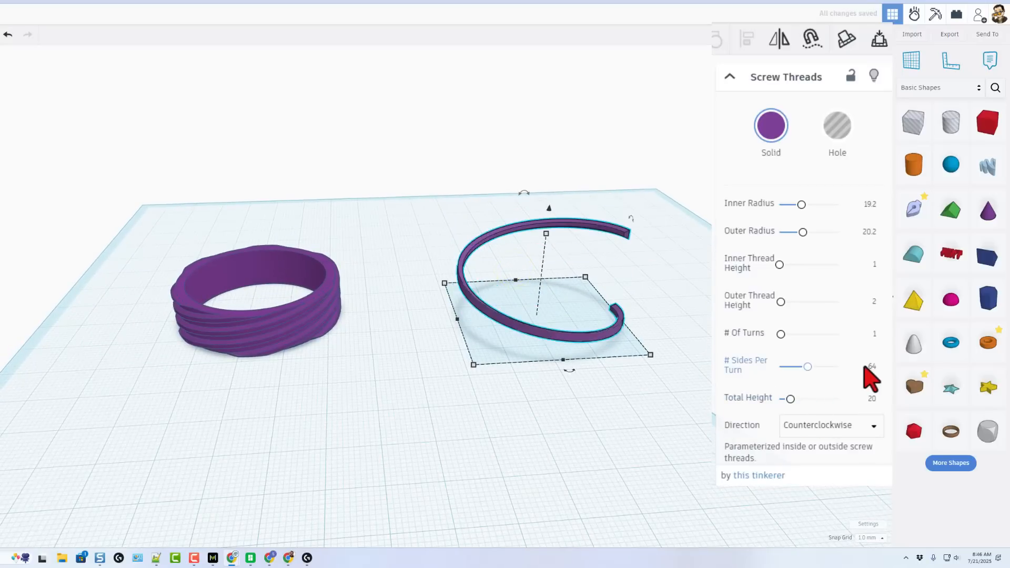
pyautogui.click(823, 425)
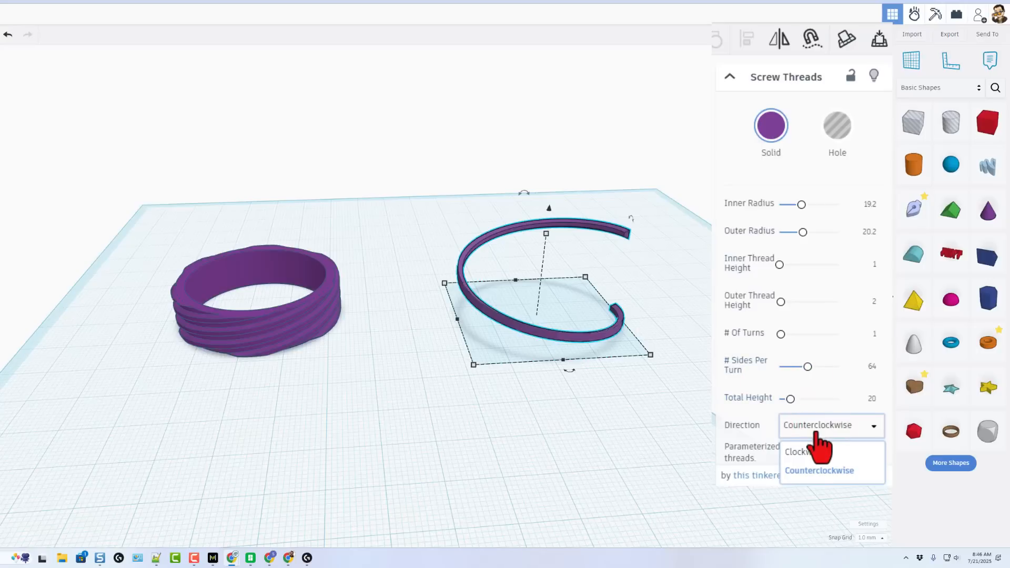
pyautogui.click(804, 452)
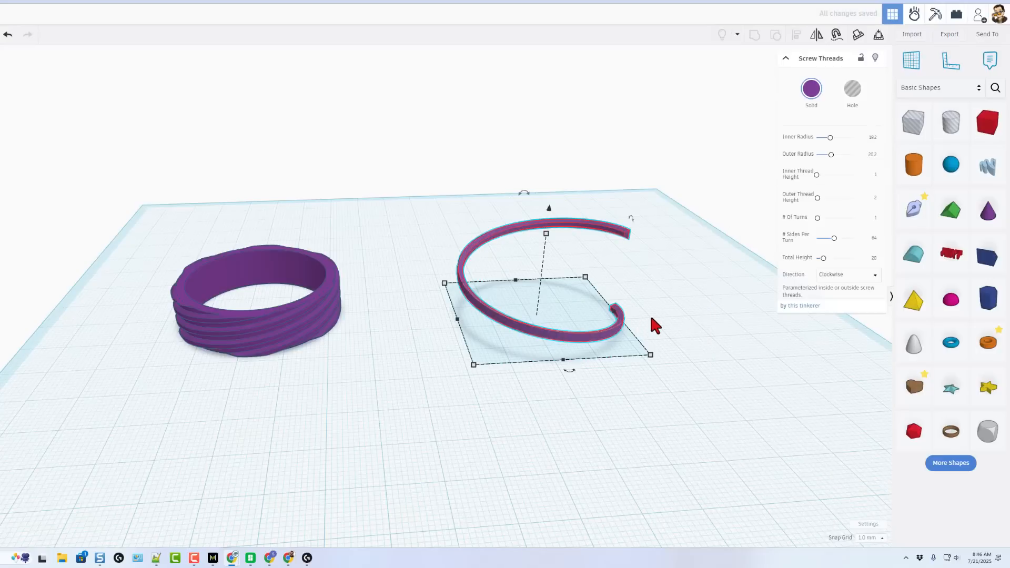
# Step: Duplicate the clockwise thread with a 60° rotation and repeat until six evenly spaced threads form a full ring
pyautogui.hotkey('ctrl', 'd')
pyautogui.moveTo(565, 236); pyautogui.dragTo(493, 333)
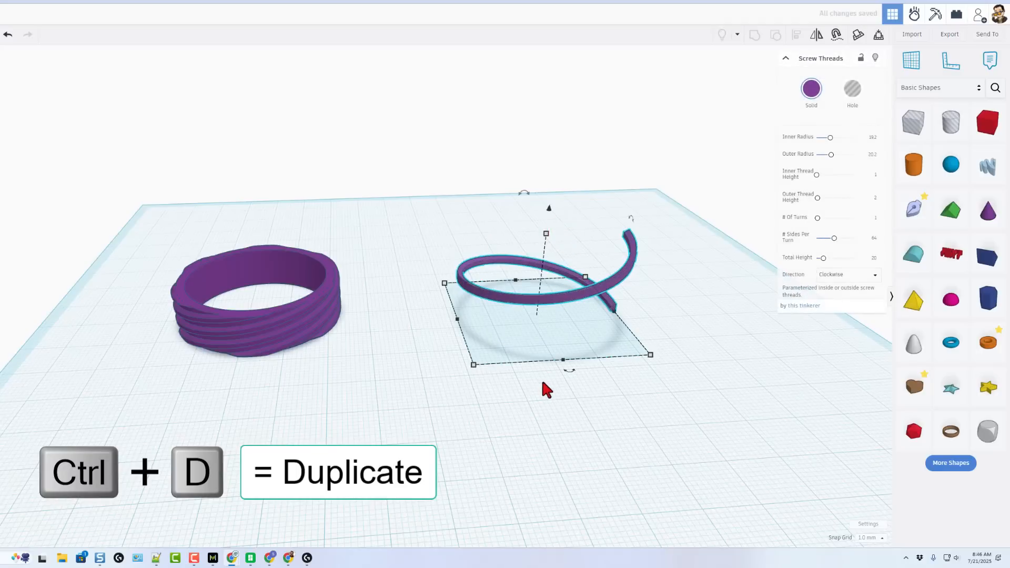
pyautogui.moveTo(568, 377); pyautogui.dragTo(564, 373)
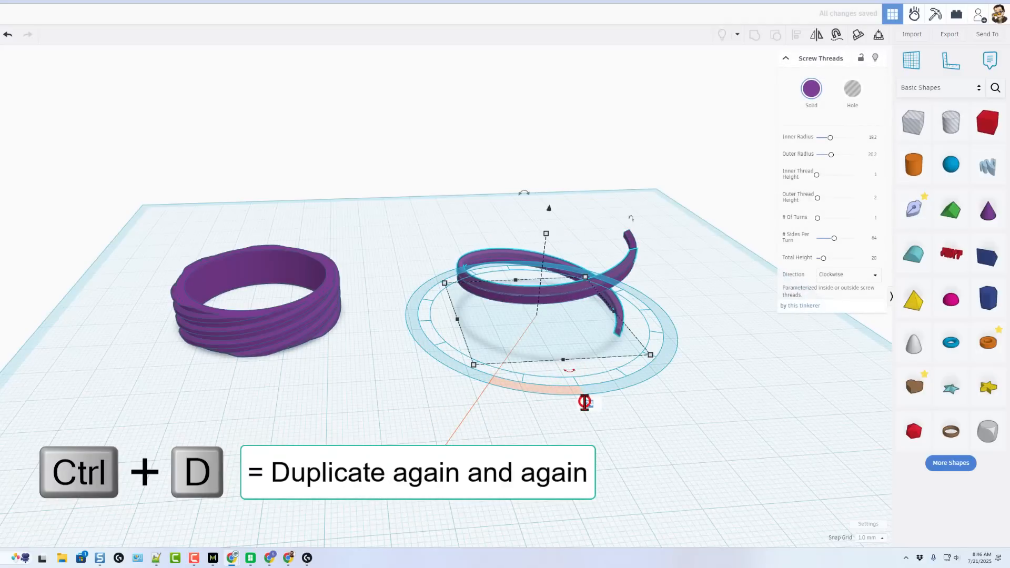
pyautogui.press('Return')
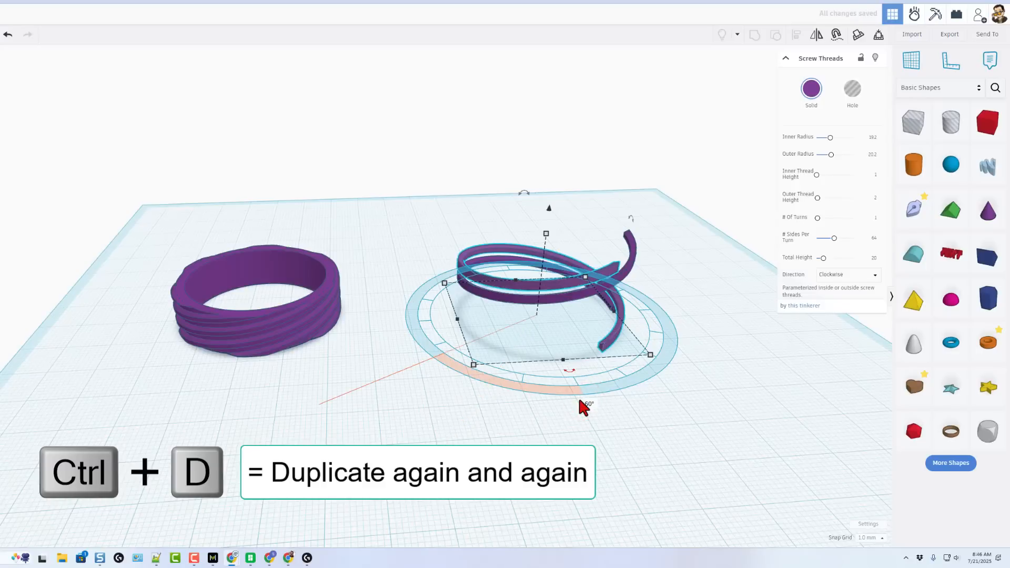
pyautogui.hotkey('ctrl', 'd')
pyautogui.hotkey('ctrl', 'd')
pyautogui.hotkey('ctrl', 'd')
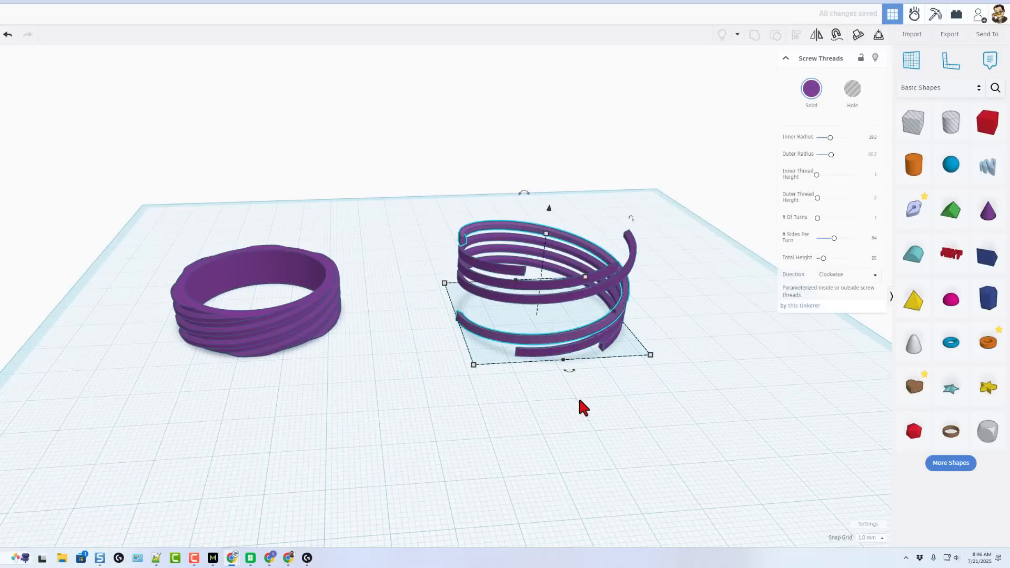
pyautogui.hotkey('ctrl', 'd')
pyautogui.hotkey('ctrl', 'd')
pyautogui.hotkey('ctrl', 'd')
pyautogui.hotkey('ctrl', 'd')
# Step: Select all six screw top threads and drop them onto the workplane
pyautogui.press('d')
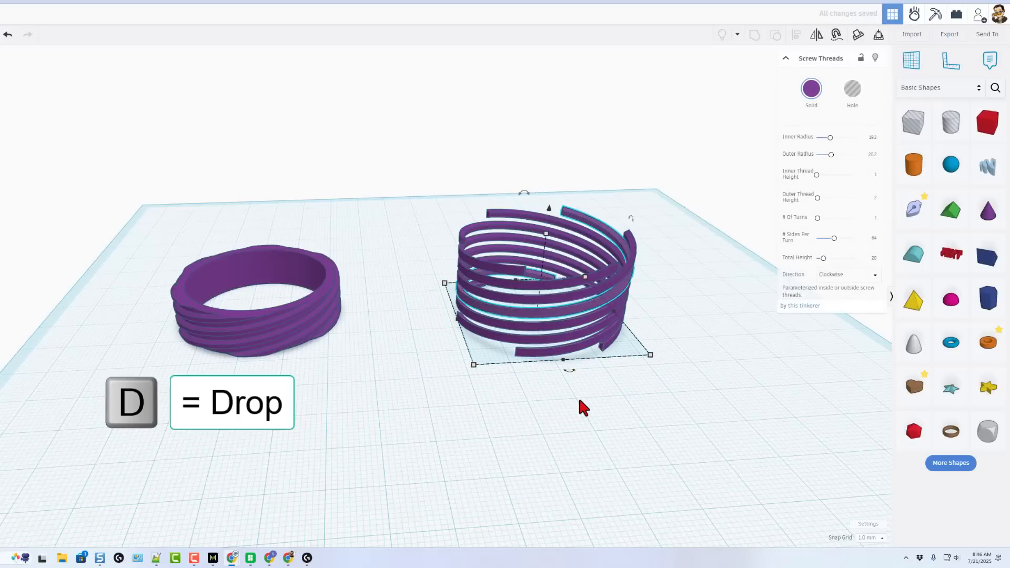
pyautogui.click(476, 421)
pyautogui.moveTo(415, 176); pyautogui.dragTo(679, 362)
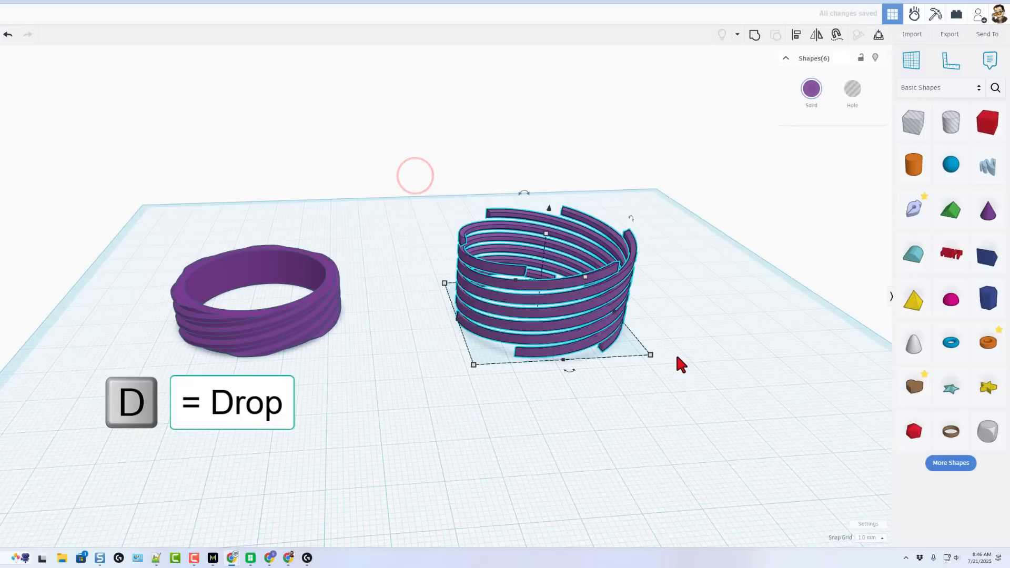
pyautogui.click(633, 364)
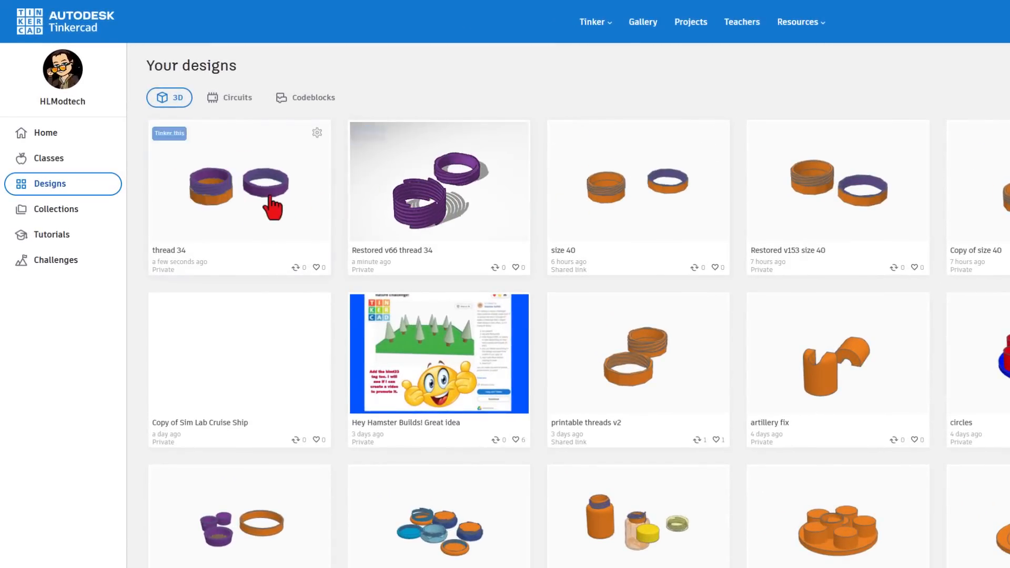
# Step: Restore version v66 of the thread 34 design from its version history
pyautogui.click(270, 208)
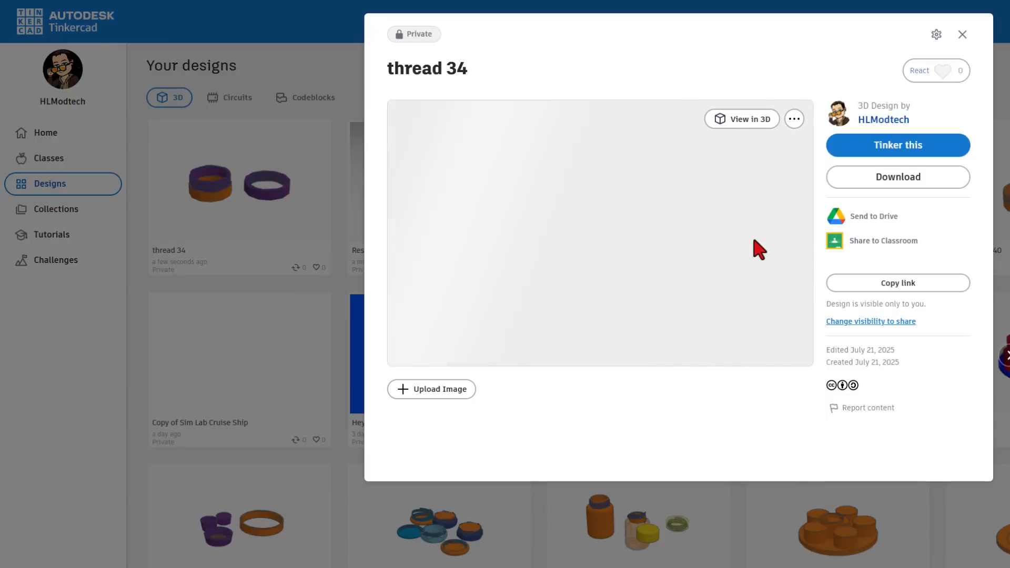
pyautogui.click(935, 34)
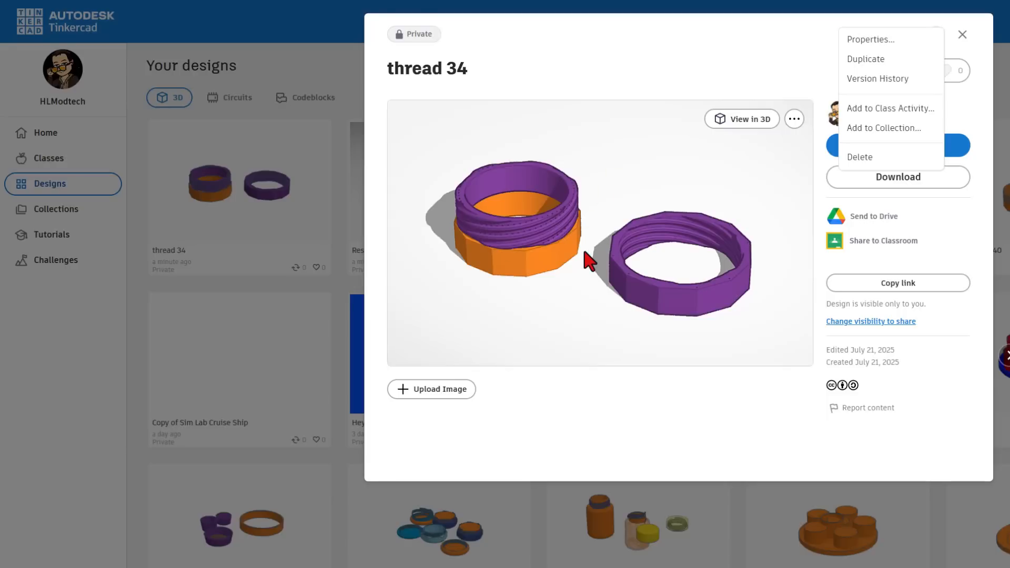
pyautogui.click(878, 78)
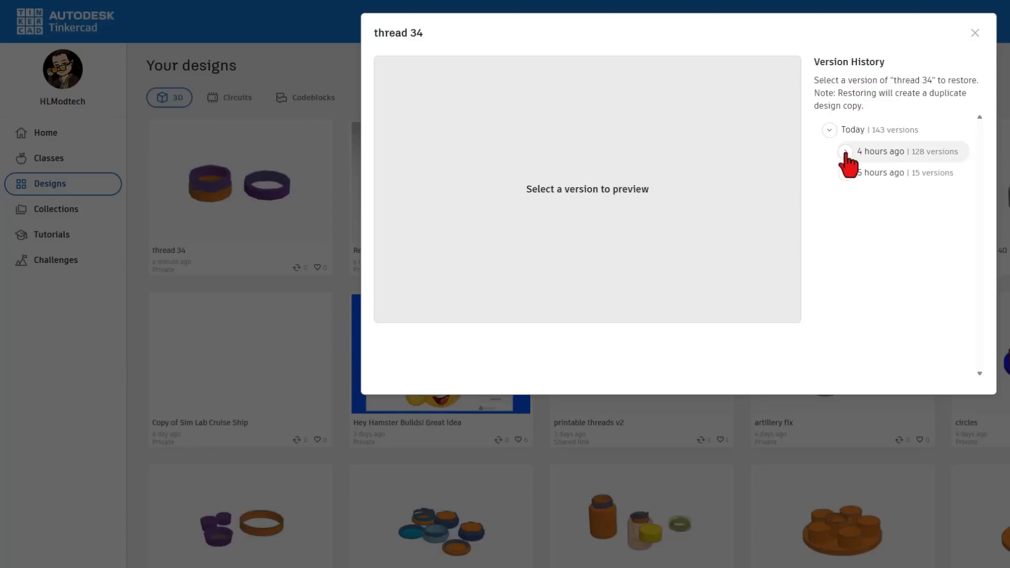
pyautogui.click(846, 152)
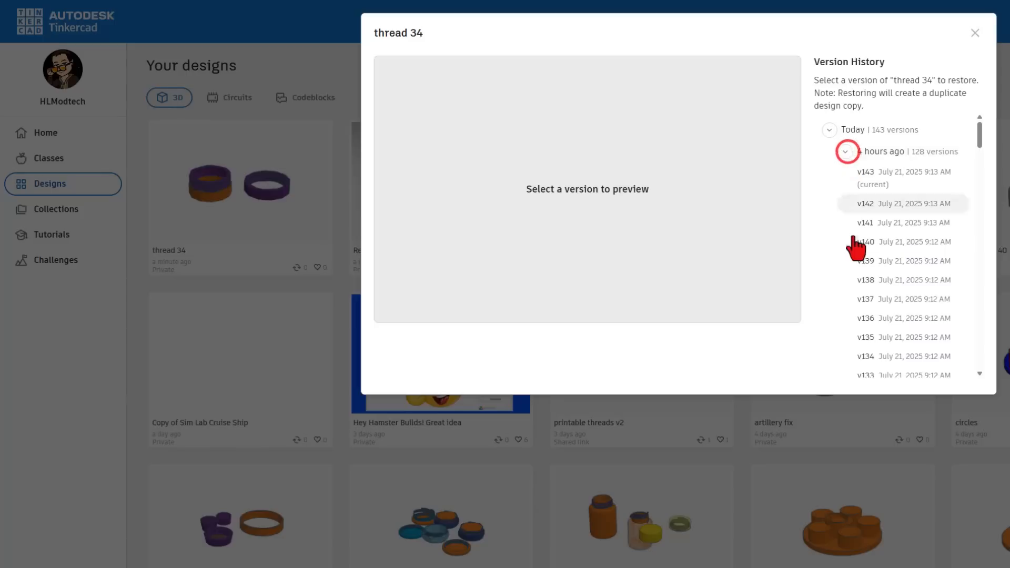
pyautogui.moveTo(979, 143); pyautogui.dragTo(972, 304)
pyautogui.scroll(1, 971, 303)
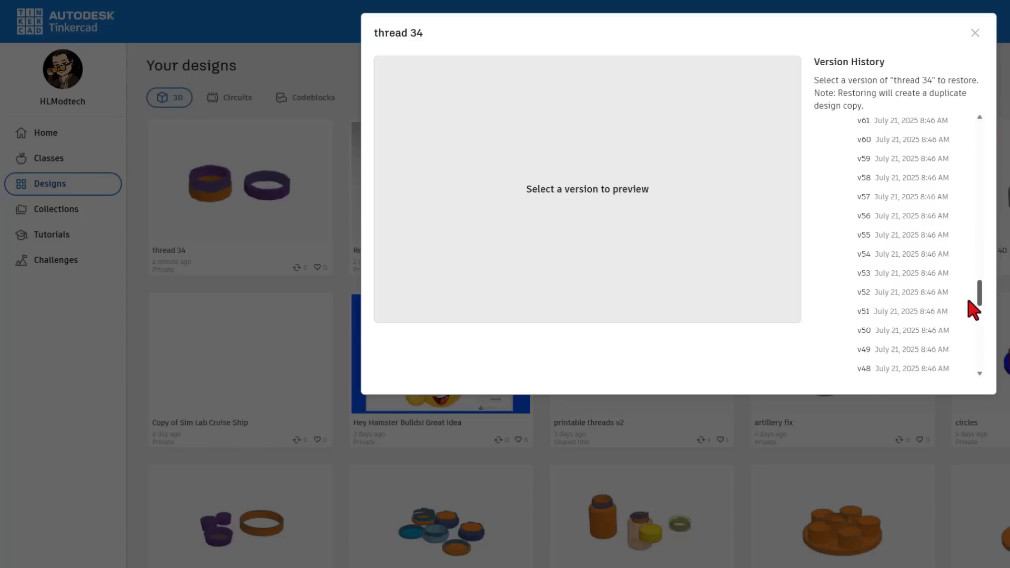
pyautogui.scroll(2, 931, 163)
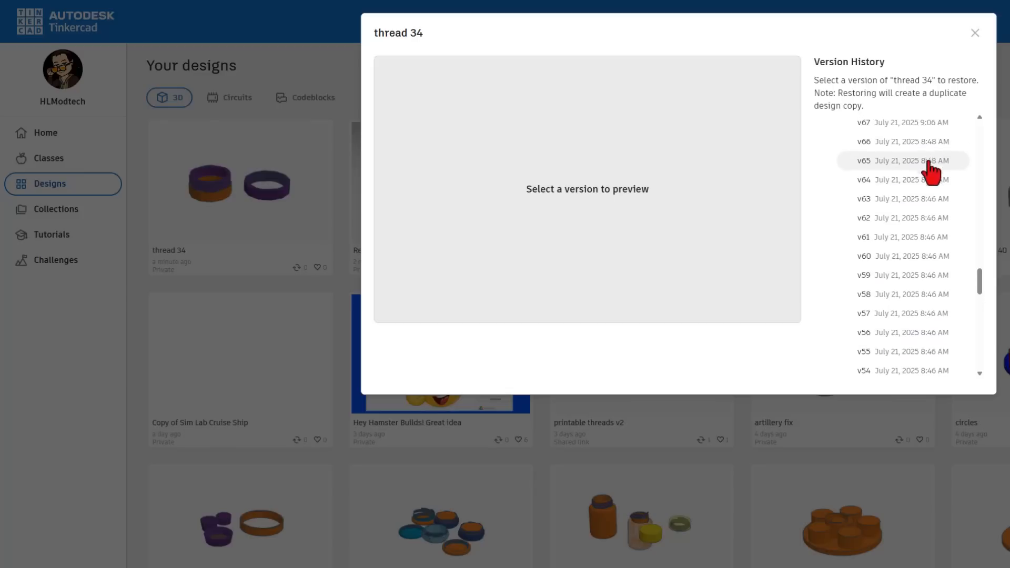
pyautogui.click(901, 141)
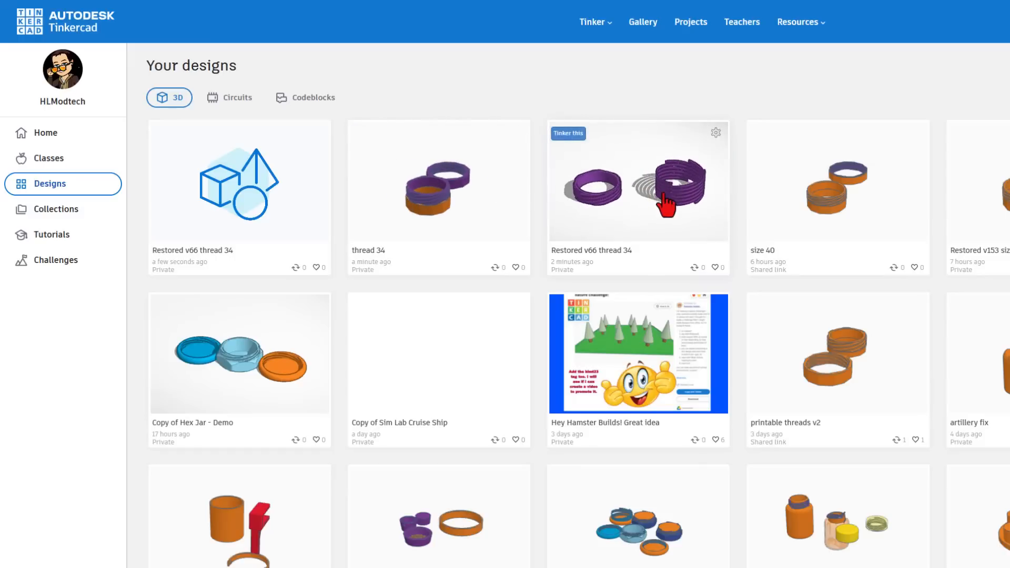
# Step: Open the older Restored v66 thread 34 copy for editing
pyautogui.click(564, 133)
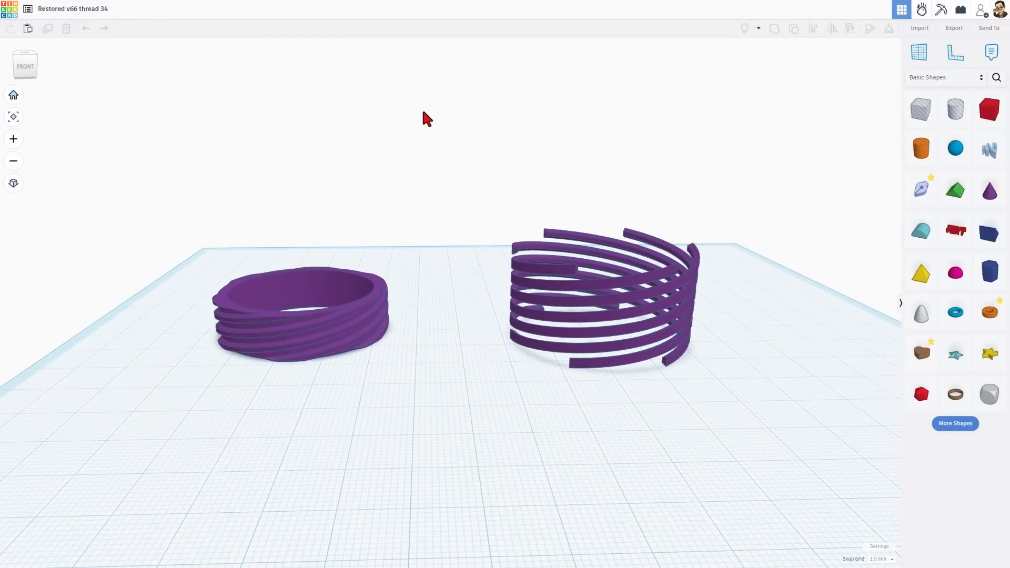
pyautogui.moveTo(607, 181); pyautogui.dragTo(466, 308, button='right')
pyautogui.moveTo(579, 317)
pyautogui.mouseDown(button='right')
pyautogui.moveTo(595, 341)
pyautogui.moveTo(584, 326)
pyautogui.mouseUp(button='right')
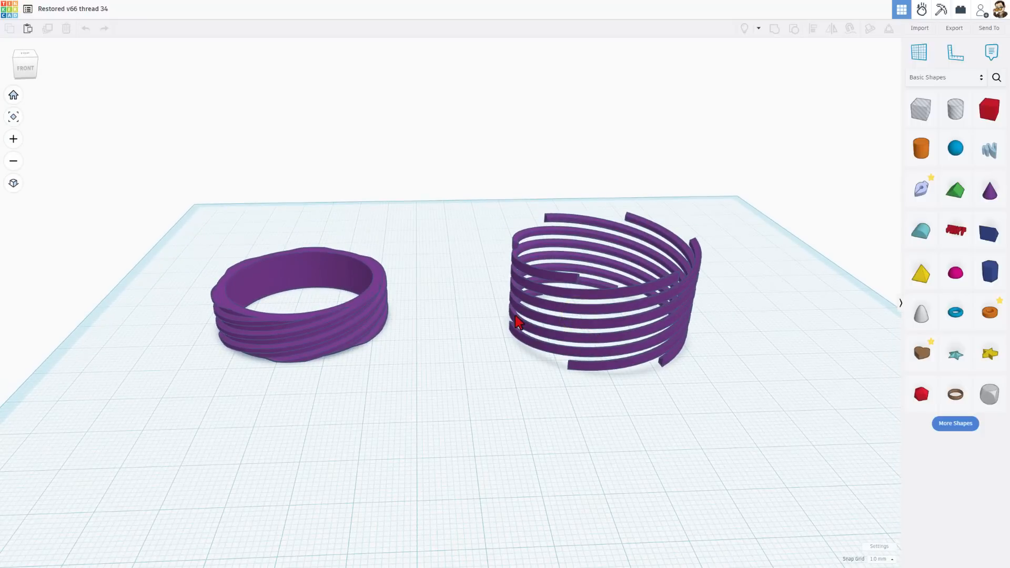
# Step: Add a tube in front of the six loose threads with radius 22, wall thickness 2 and the maximum number of sides
pyautogui.moveTo(992, 318); pyautogui.dragTo(599, 426)
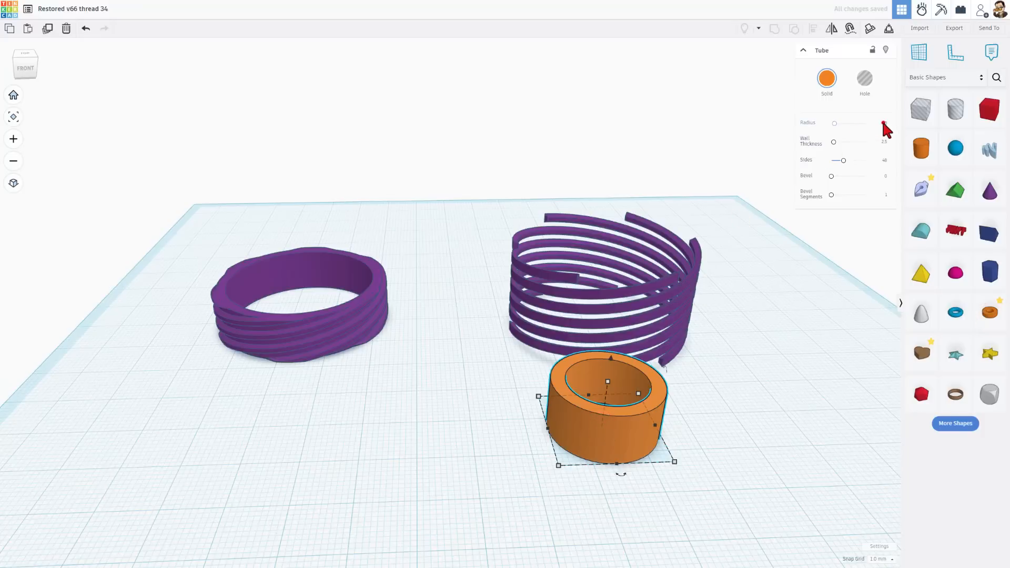
pyautogui.write('22')
pyautogui.press('Return')
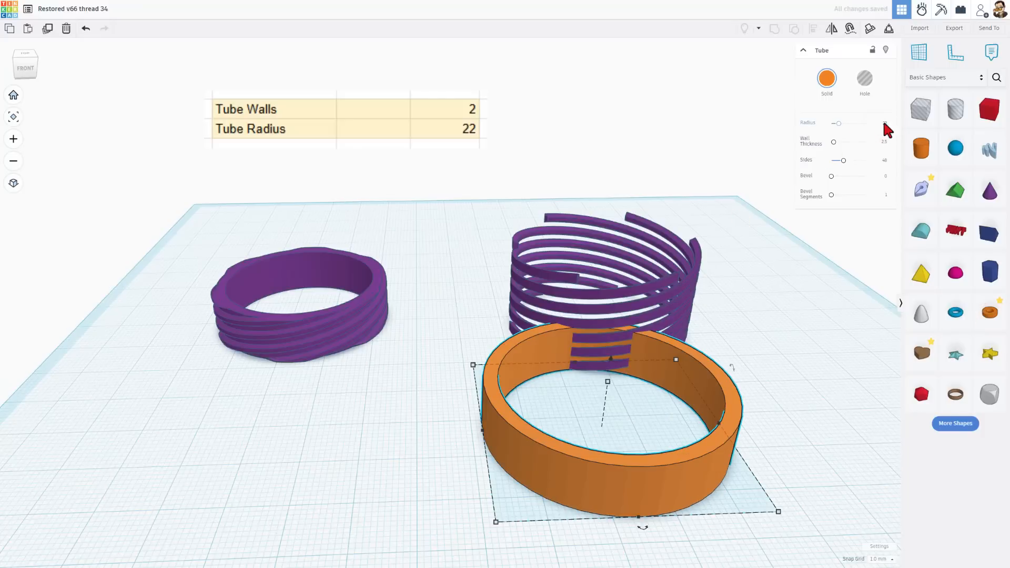
pyautogui.click(884, 142)
pyautogui.write('2')
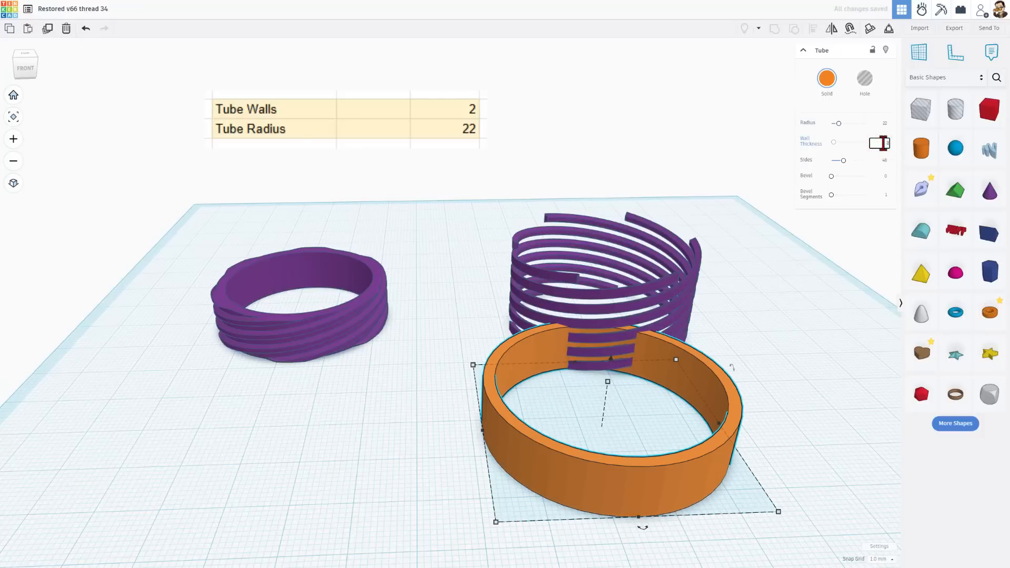
pyautogui.moveTo(843, 160); pyautogui.dragTo(879, 159)
pyautogui.click(768, 213)
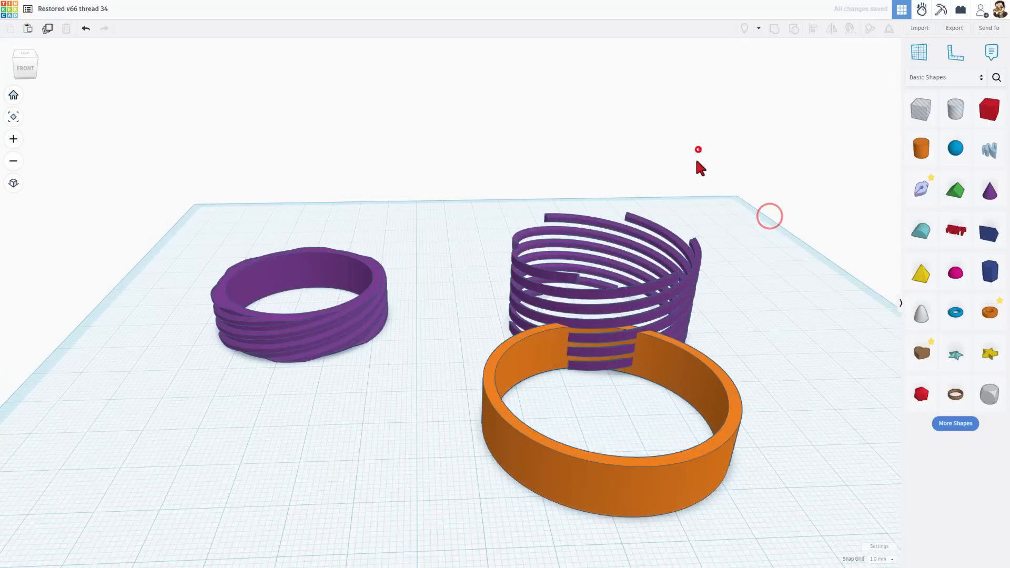
# Step: Align the new tube to the centre of the six threads in both horizontal directions
pyautogui.moveTo(722, 185); pyautogui.dragTo(494, 489)
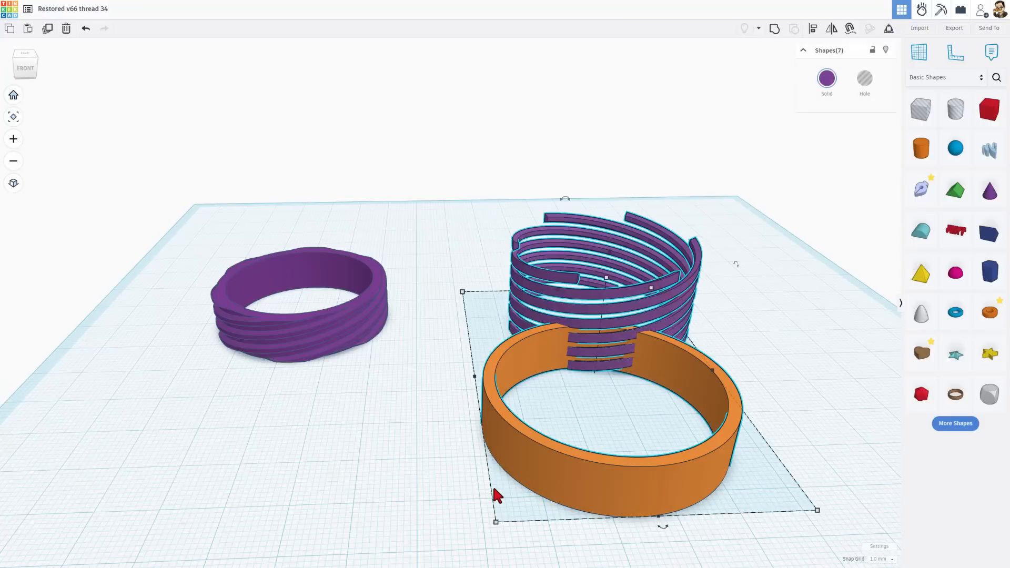
pyautogui.click(604, 323)
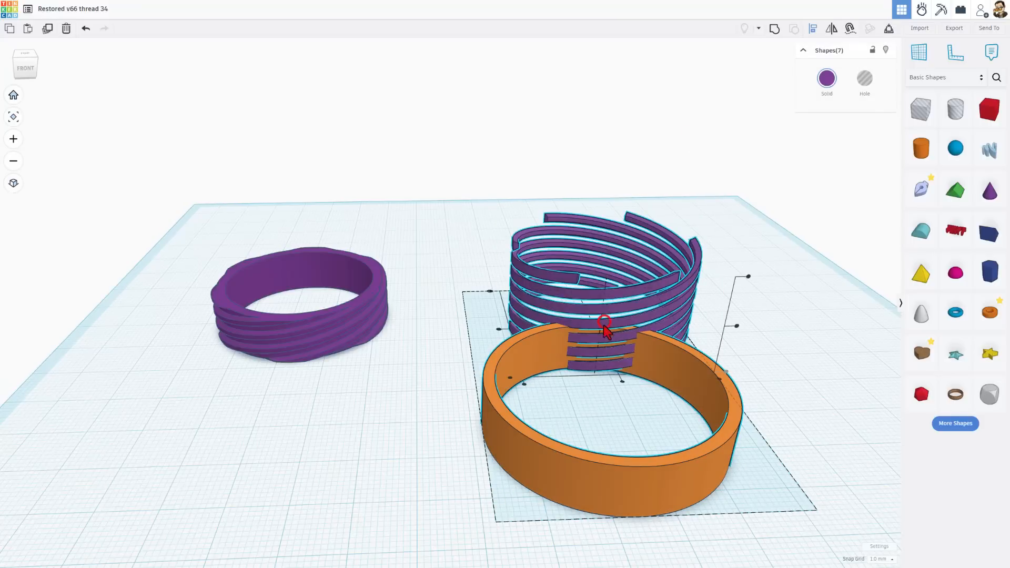
pyautogui.click(620, 381)
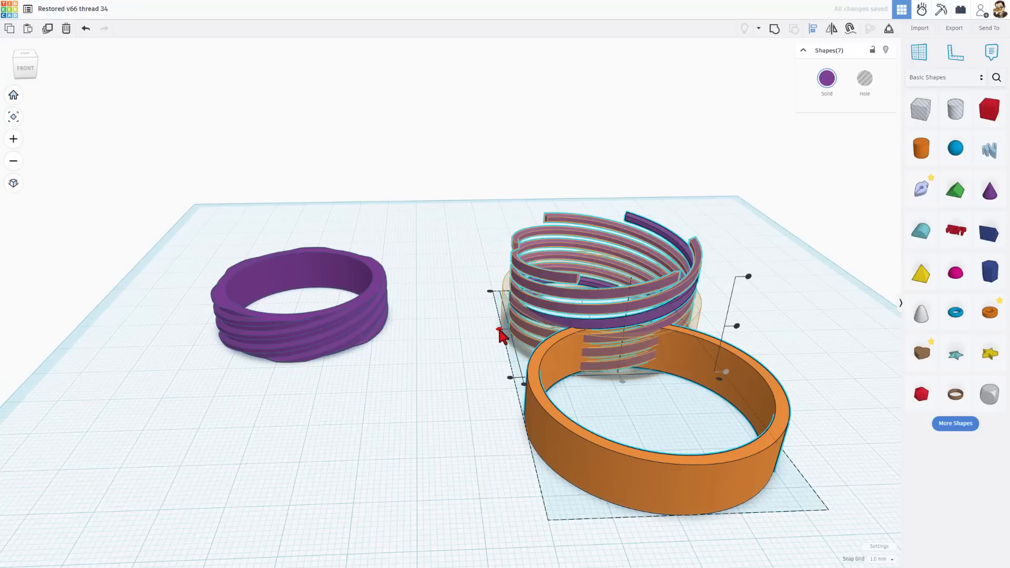
pyautogui.click(498, 330)
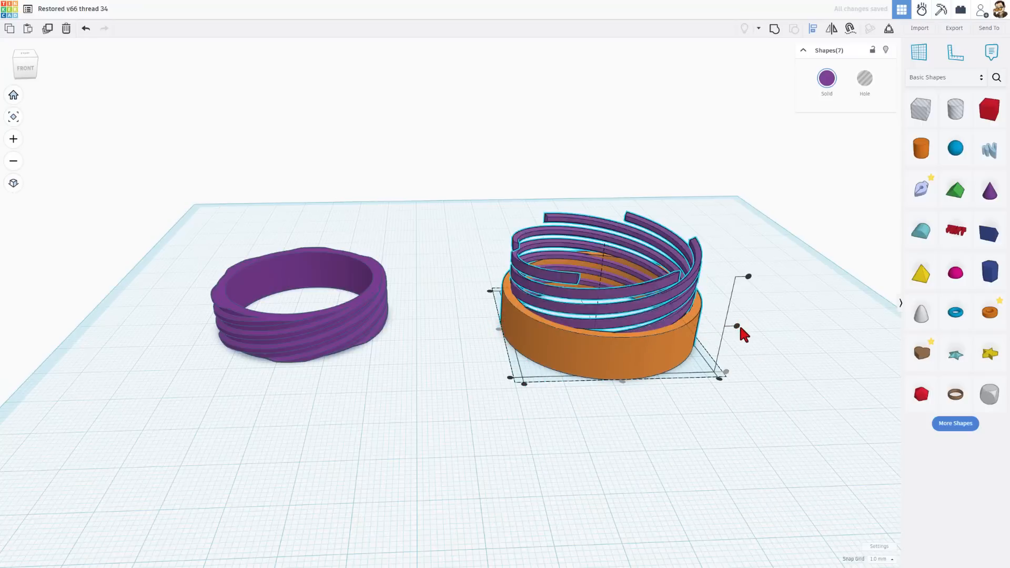
# Step: Centre the six threads vertically on the tube, using the tube as the fixed alignment reference
pyautogui.click(664, 346)
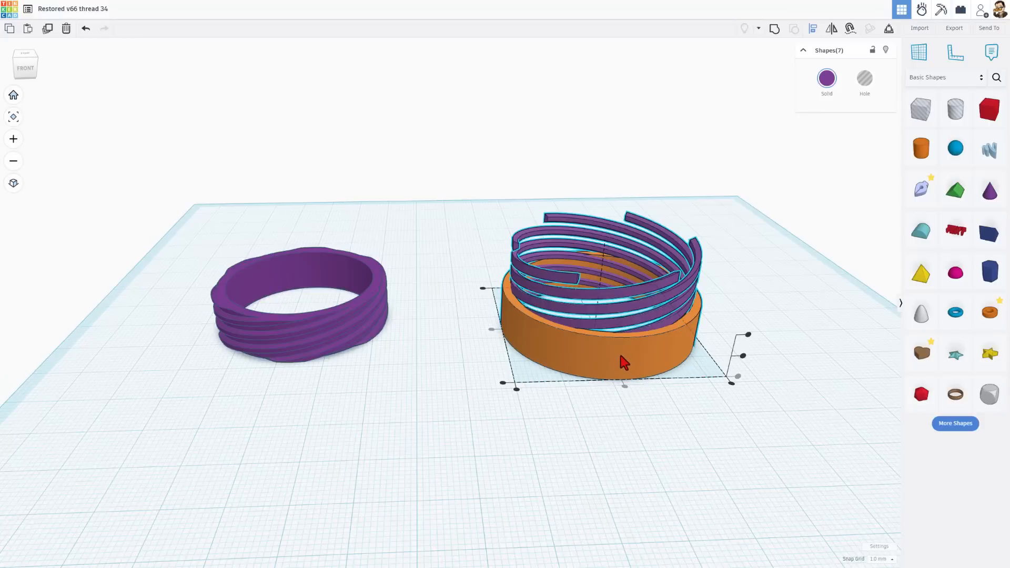
pyautogui.click(639, 362)
pyautogui.moveTo(742, 356); pyautogui.dragTo(743, 363)
pyautogui.click(741, 356)
pyautogui.click(728, 305)
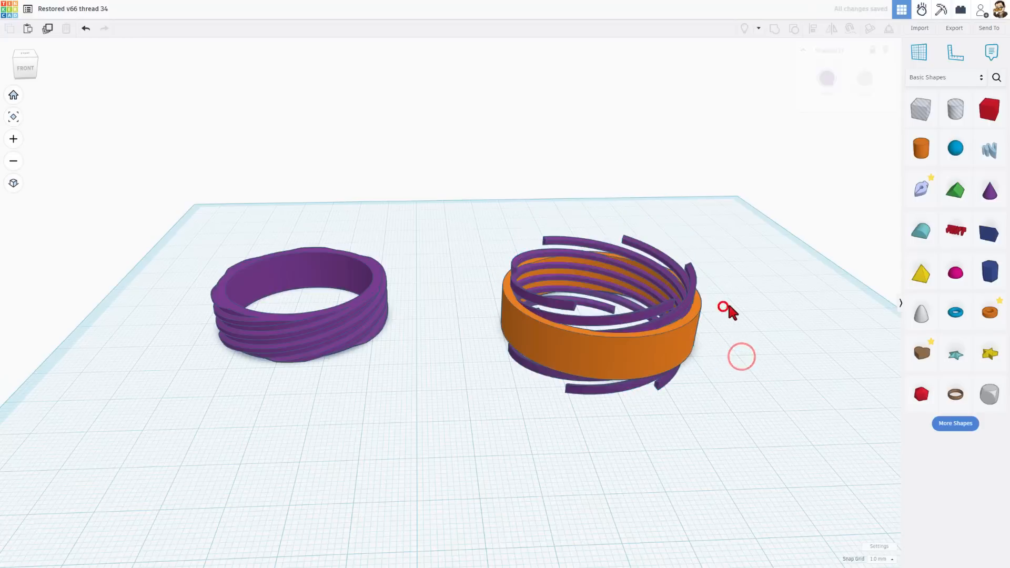
# Step: Ungroup the finished threaded neck to get back its two hole boxes
pyautogui.moveTo(729, 305)
pyautogui.mouseDown(button='right')
pyautogui.moveTo(674, 274)
pyautogui.moveTo(709, 241)
pyautogui.moveTo(709, 308)
pyautogui.moveTo(746, 289)
pyautogui.moveTo(728, 304)
pyautogui.mouseUp(button='right')
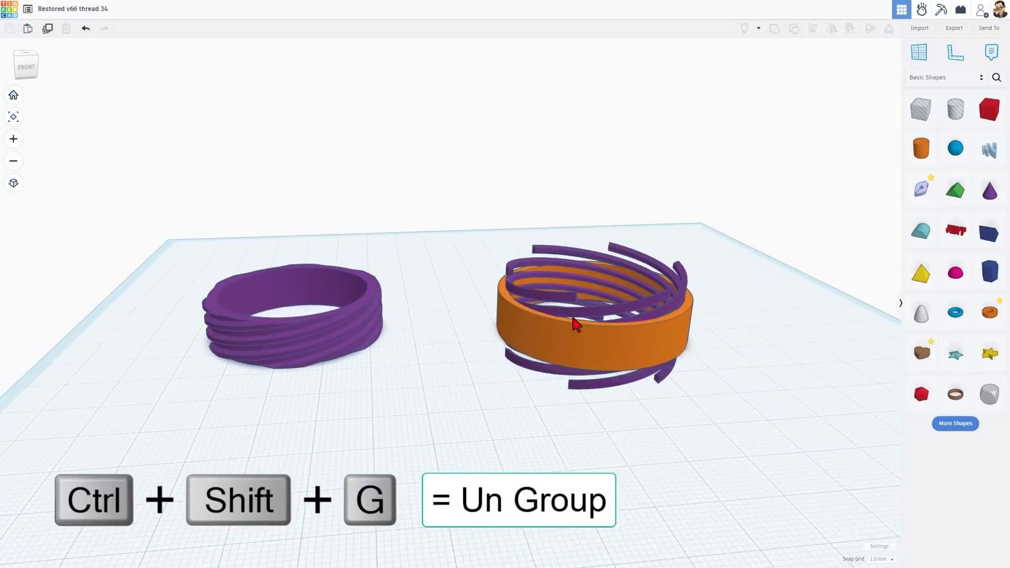
pyautogui.click(329, 335)
pyautogui.click(794, 29)
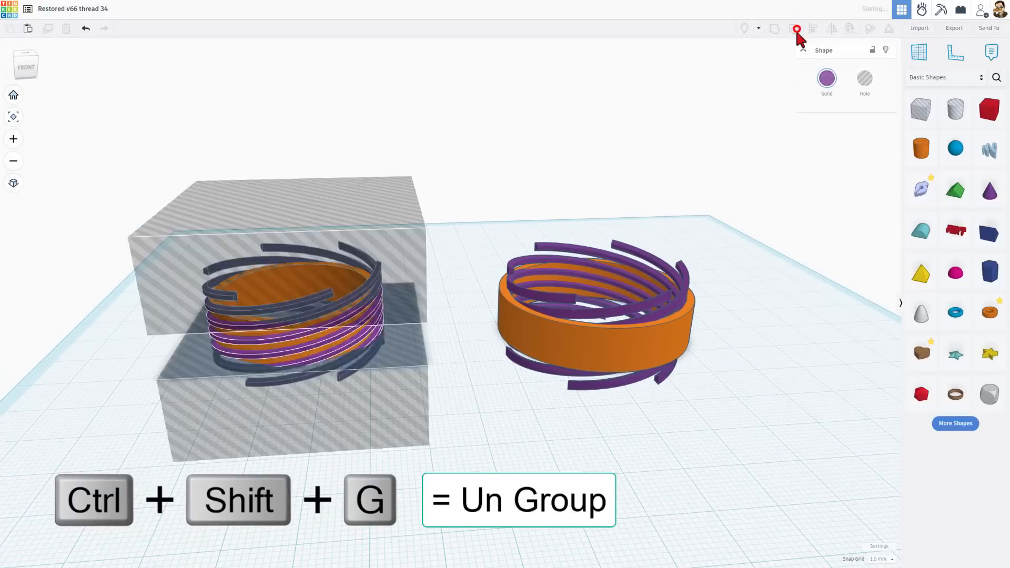
pyautogui.click(471, 421)
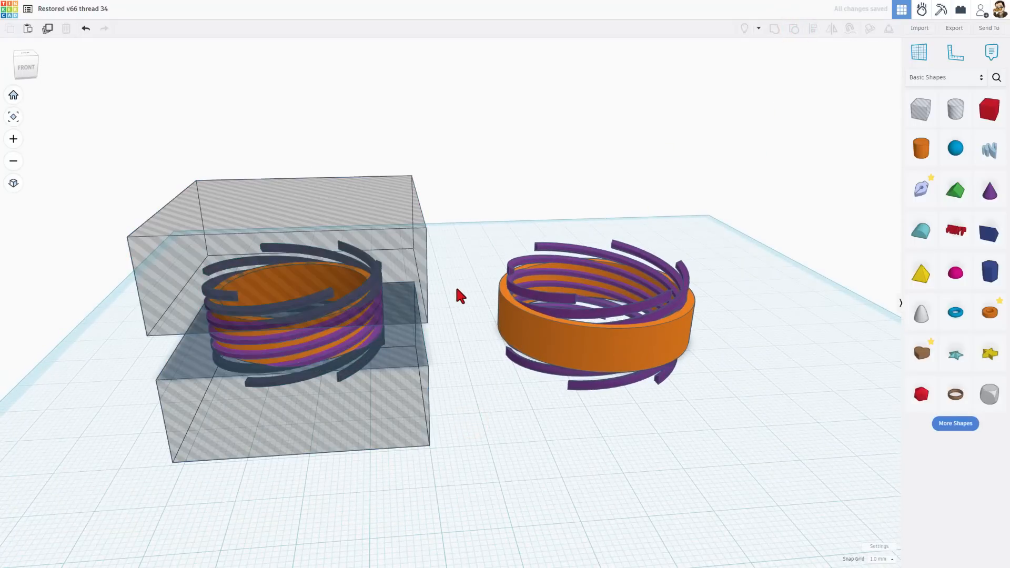
# Step: Duplicate the neck's two hole boxes and move the copies sideways until they cover the screw top's protruding thread ends
pyautogui.moveTo(455, 286); pyautogui.dragTo(413, 383)
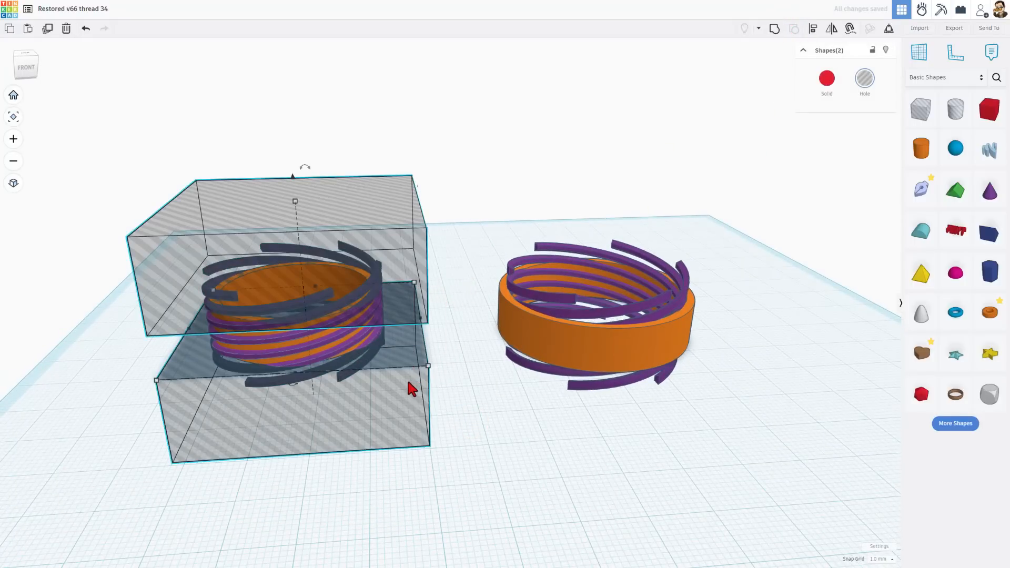
pyautogui.hotkey('ctrl', 'd')
pyautogui.hotkey('shift', 'Right')
pyautogui.hotkey('shift', 'Right')
pyautogui.hotkey('shift', 'Right')
pyautogui.hotkey('shift', 'Right')
pyautogui.hotkey('shift', 'Right')
pyautogui.hotkey('shift', 'Right')
pyautogui.hotkey('shift', 'Right')
pyautogui.hotkey('shift', 'Right')
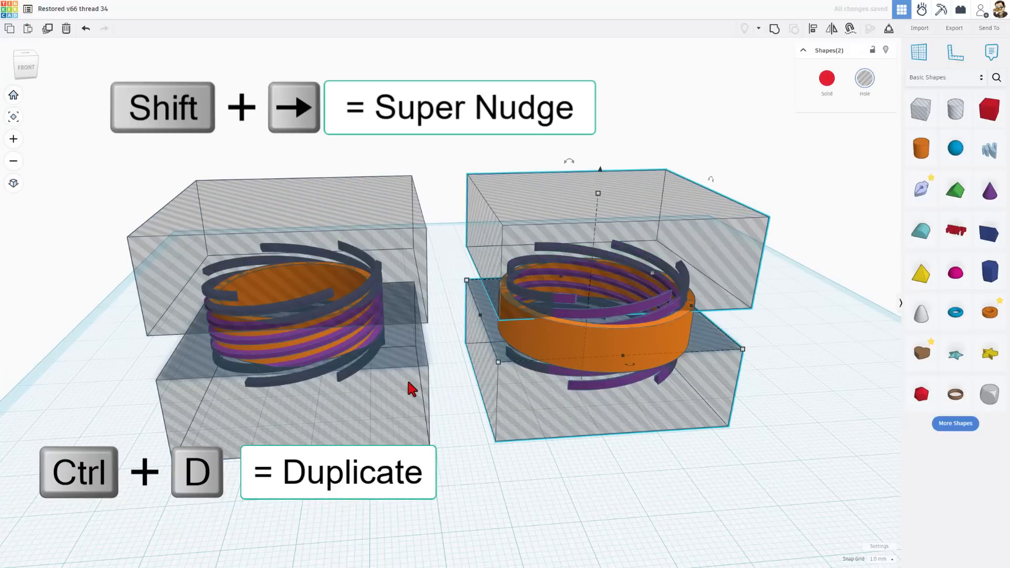
# Step: Regroup the neck's tube and threads with the original two hole boxes
pyautogui.click(45, 298)
pyautogui.moveTo(107, 257); pyautogui.dragTo(361, 462)
pyautogui.click(361, 462)
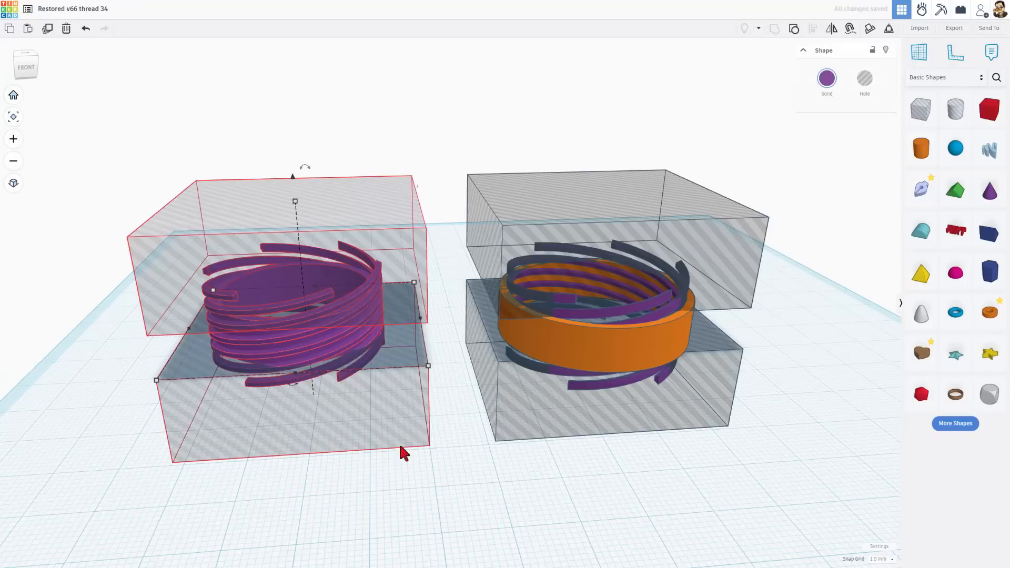
# Step: Align the screw top's tube, threads and both hole boxes to their common centre in both horizontal directions
pyautogui.moveTo(569, 108); pyautogui.dragTo(678, 445)
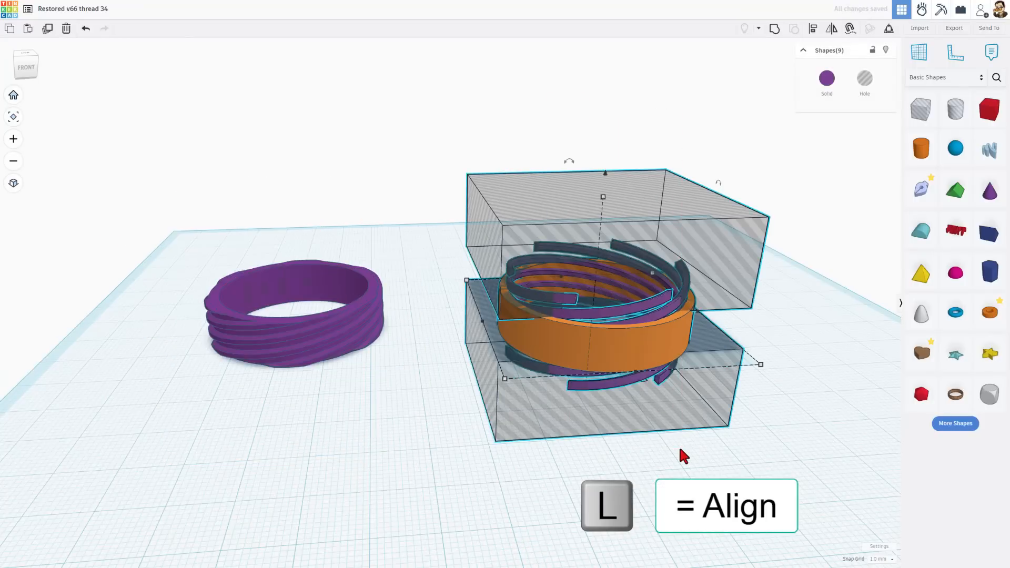
pyautogui.press('l')
pyautogui.moveTo(600, 400); pyautogui.dragTo(599, 438, button='right')
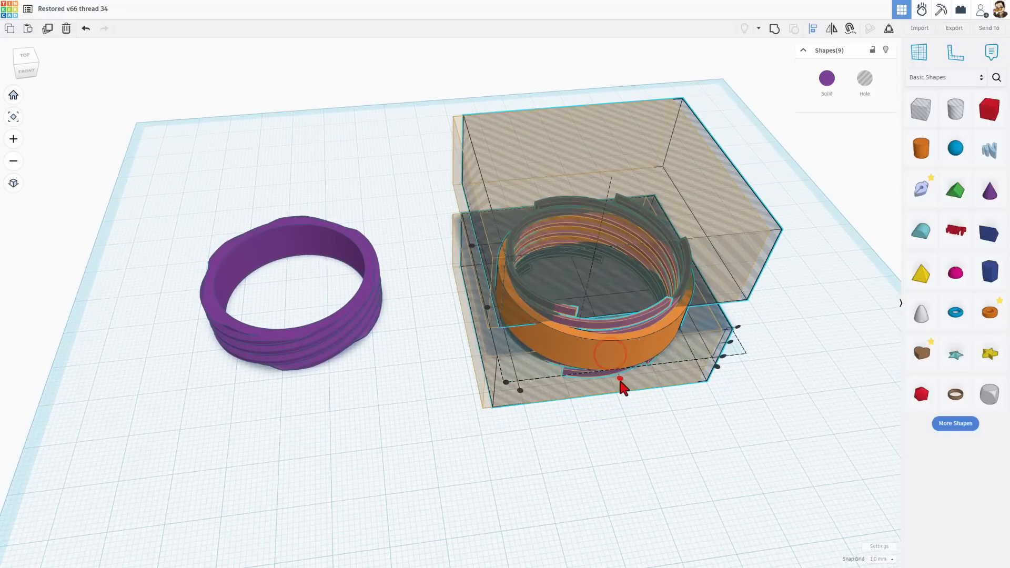
pyautogui.click(620, 378)
pyautogui.click(488, 309)
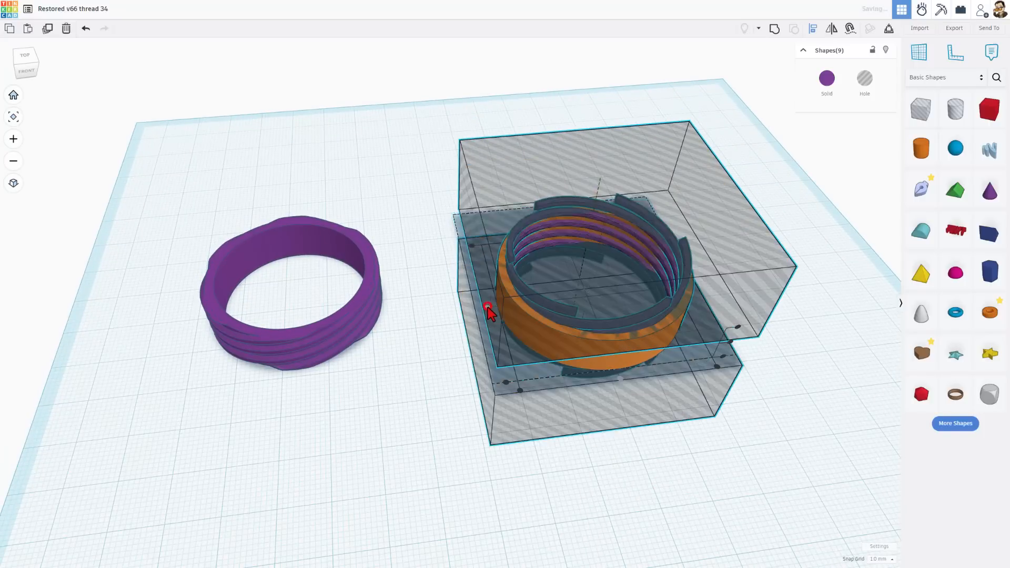
pyautogui.click(569, 483)
# Step: Group the screw top's tube and threads with its two hole boxes to cut off the protruding thread ends
pyautogui.moveTo(569, 482); pyautogui.dragTo(552, 347, button='right')
pyautogui.moveTo(422, 185); pyautogui.dragTo(670, 462)
pyautogui.hotkey('ctrl', 'g')
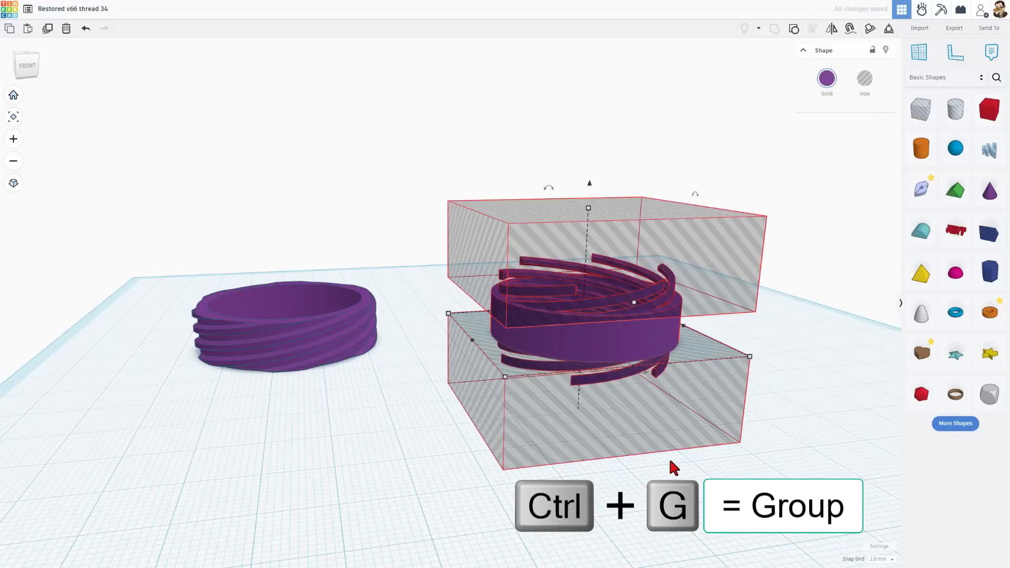
pyautogui.moveTo(675, 460); pyautogui.dragTo(506, 327, button='right')
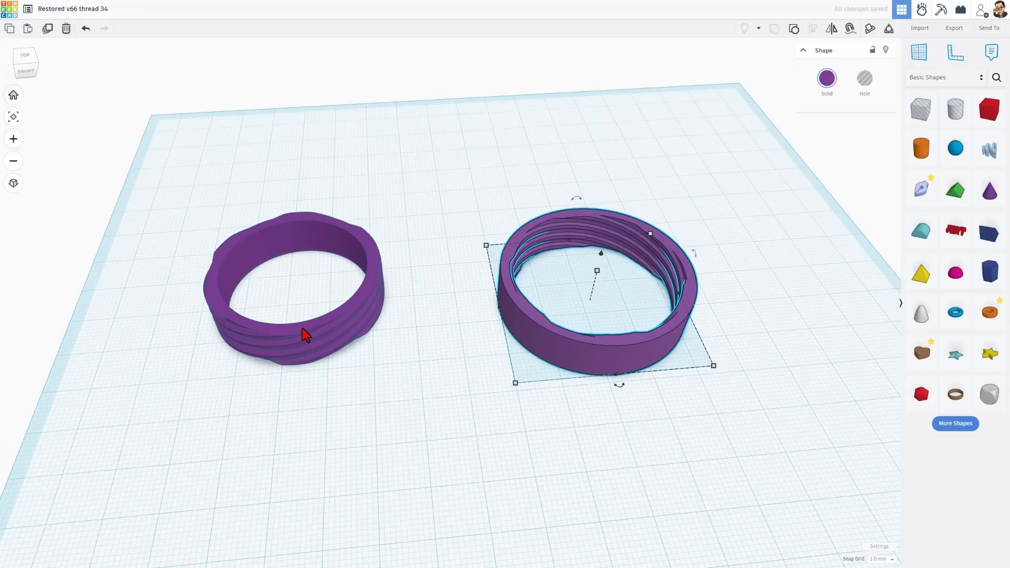
# Step: Move the finished screw top about 12 mm sideways and 13 mm back, away from the neck
pyautogui.moveTo(302, 327); pyautogui.dragTo(247, 294, button='right')
pyautogui.scroll(3, 205, 309)
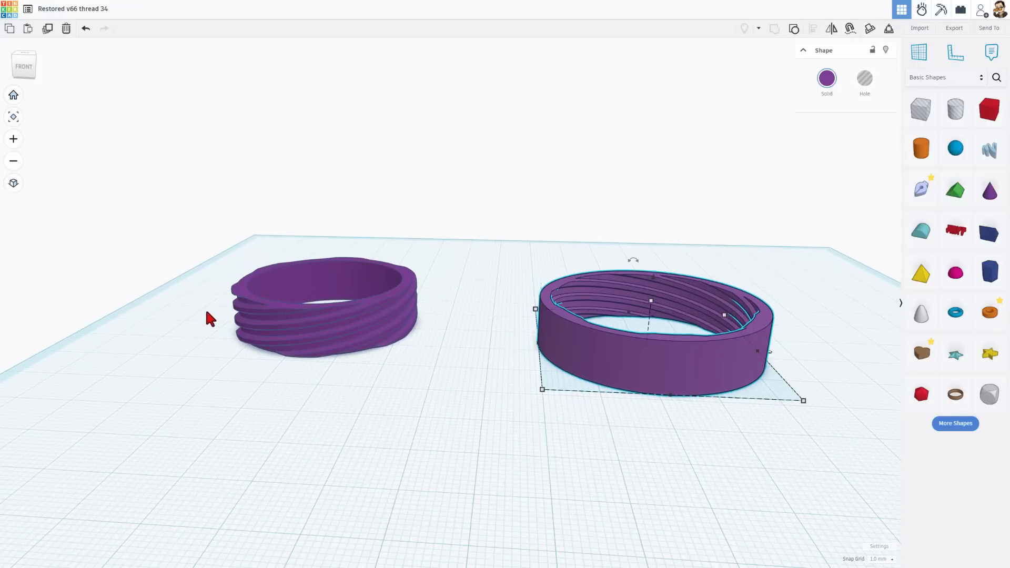
pyautogui.scroll(-1, 244, 292)
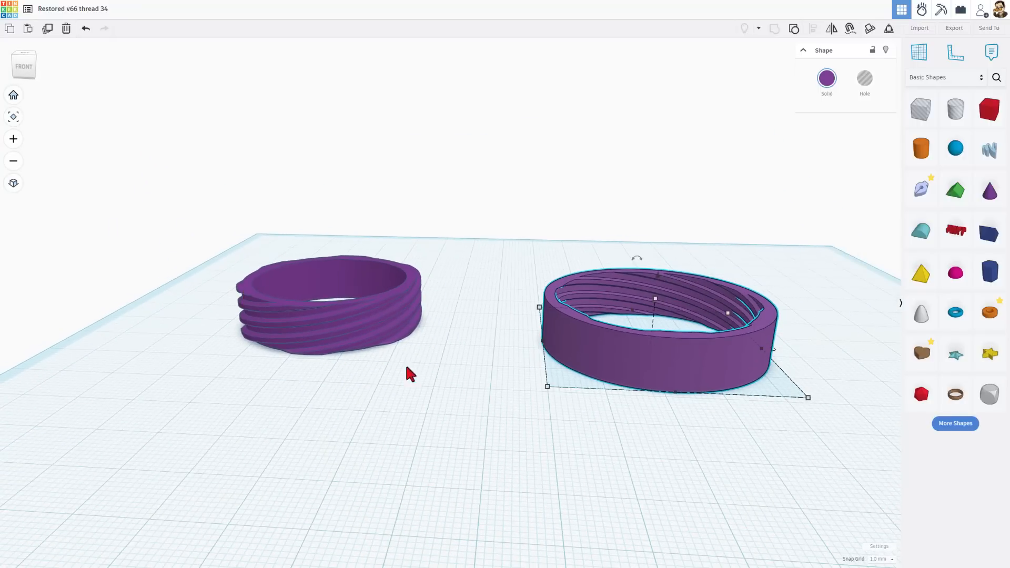
pyautogui.moveTo(614, 393); pyautogui.dragTo(674, 367)
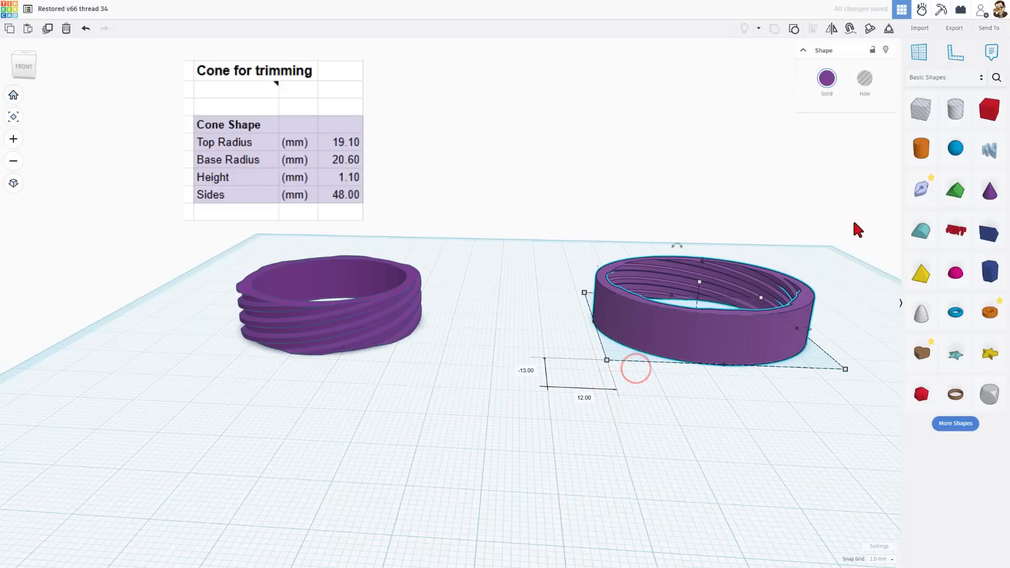
# Step: Add a cone between the two threaded parts with top radius 19.1, base radius 20.6 and height 1.1 mm
pyautogui.moveTo(989, 191); pyautogui.dragTo(497, 389)
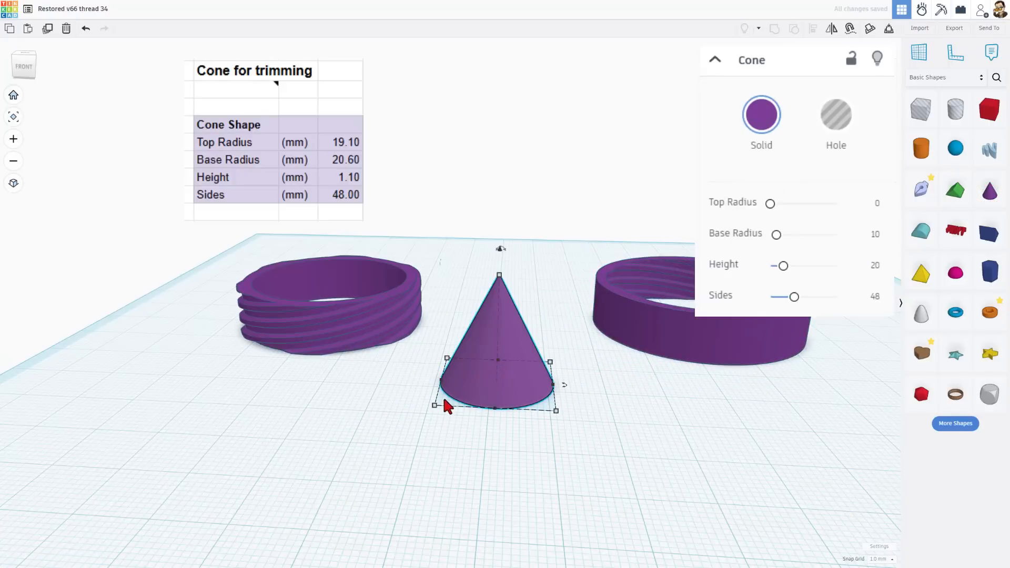
pyautogui.click(876, 204)
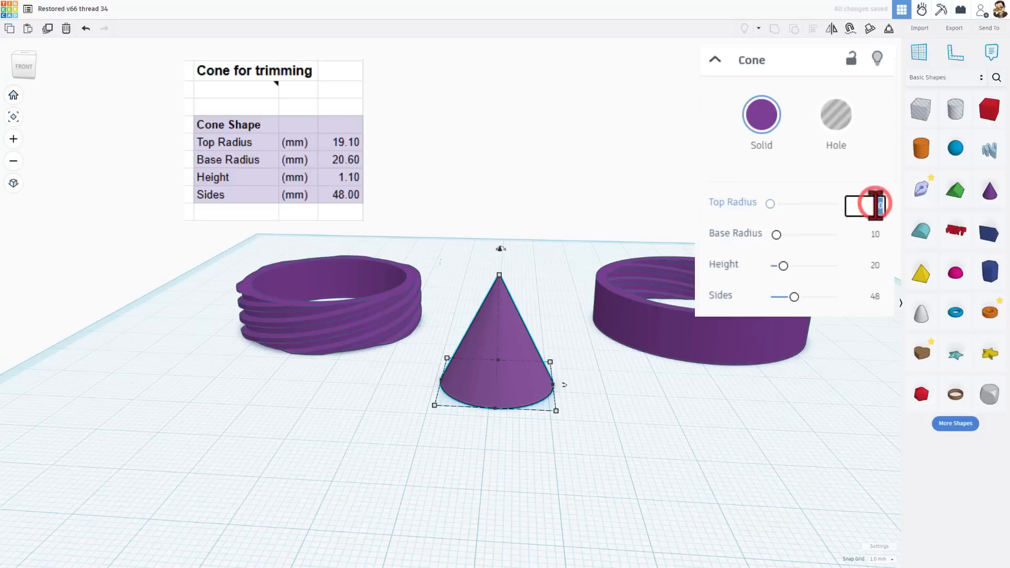
pyautogui.write('19.1')
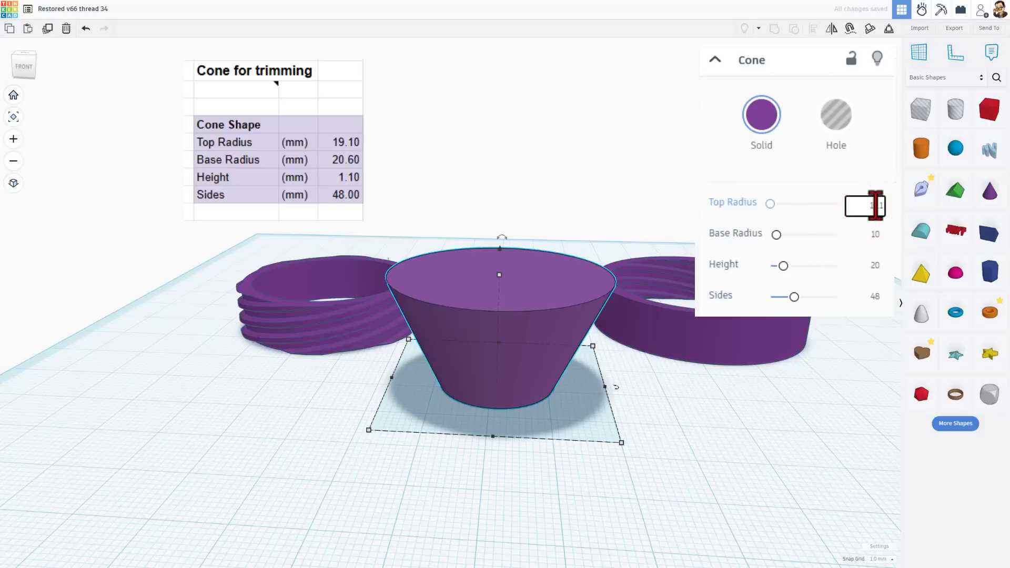
pyautogui.press('Return')
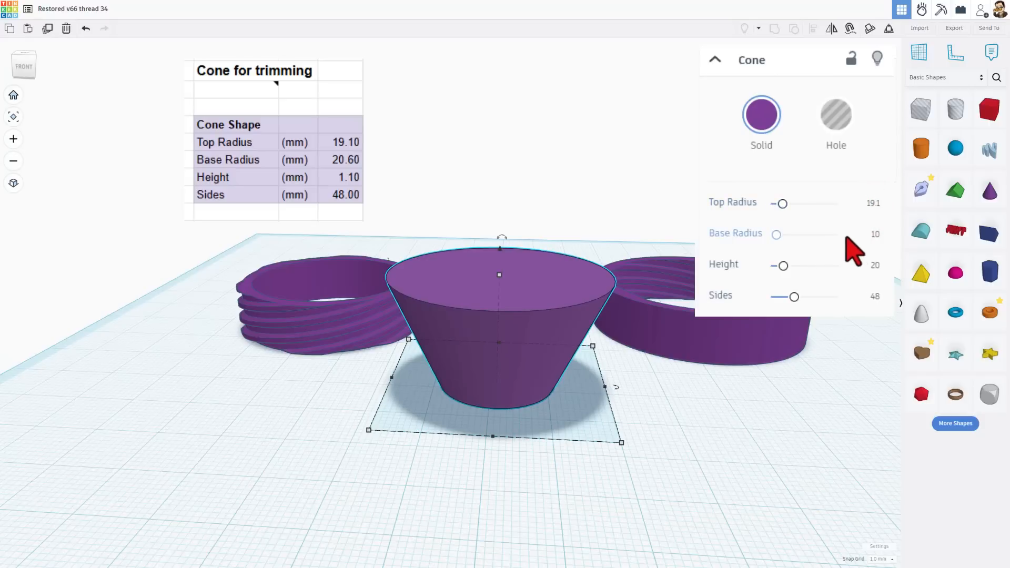
pyautogui.write('20.6')
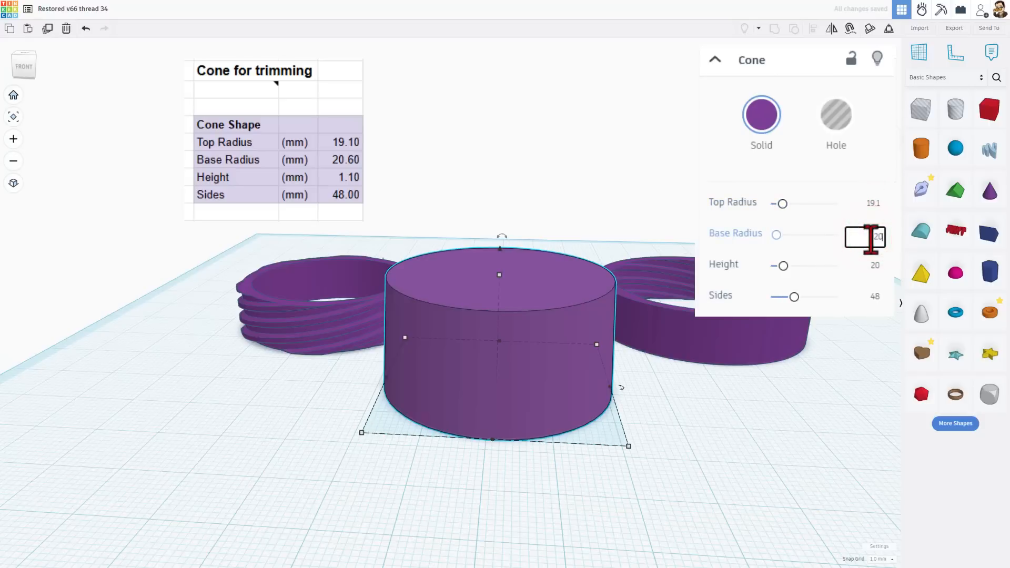
pyautogui.press('Return')
pyautogui.click(872, 266)
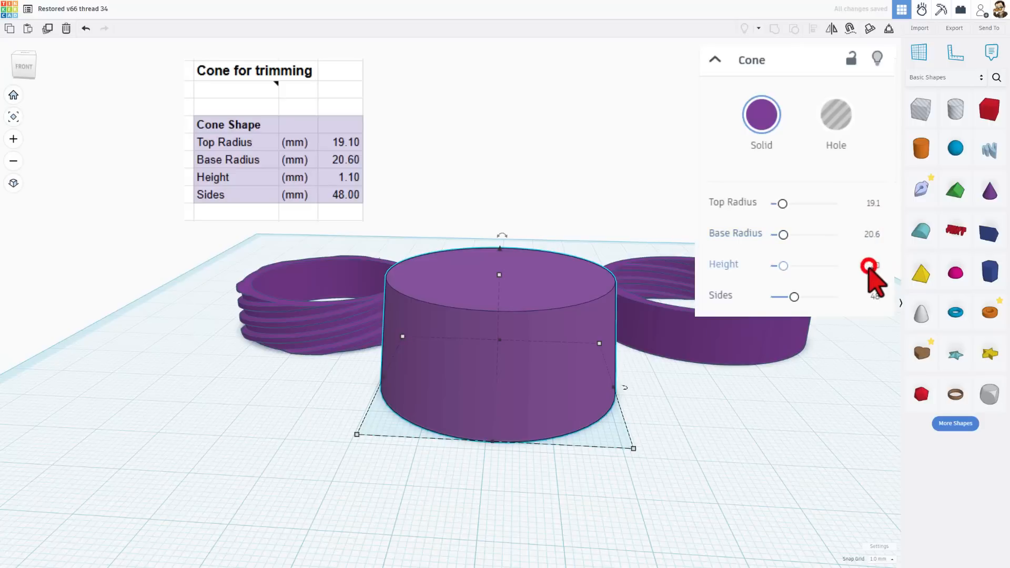
pyautogui.write('1.1')
pyautogui.press('Return')
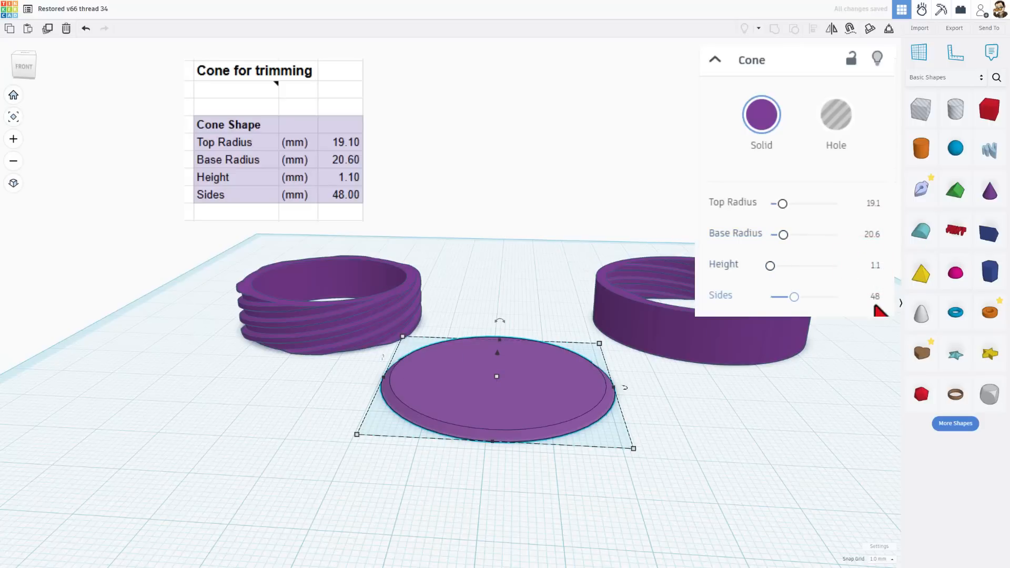
# Step: Turn the flat cone into a hole and move it in front of the two threaded parts
pyautogui.click(833, 122)
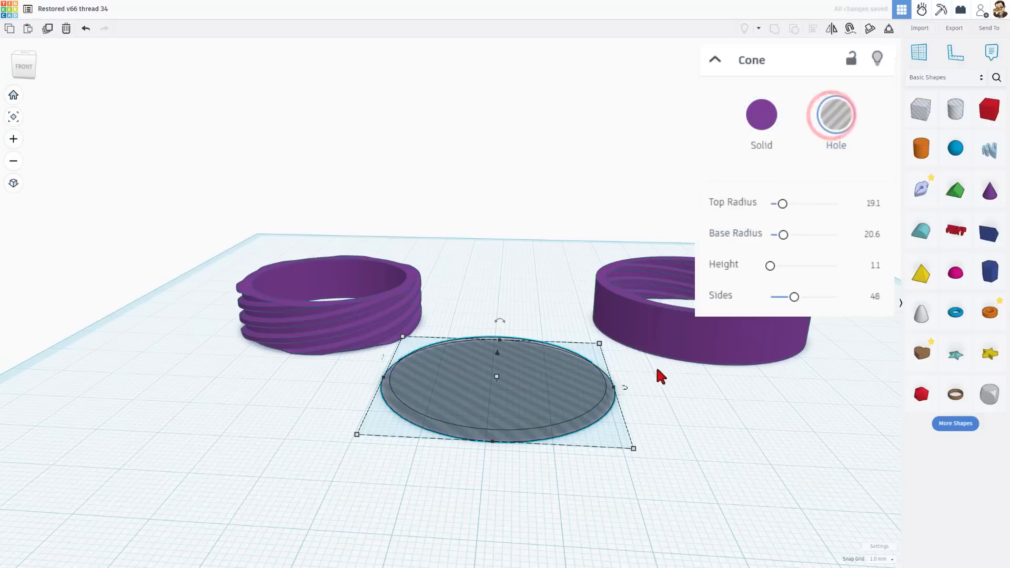
pyautogui.click(649, 446)
pyautogui.moveTo(547, 399); pyautogui.dragTo(371, 316)
pyautogui.moveTo(397, 350); pyautogui.dragTo(557, 441)
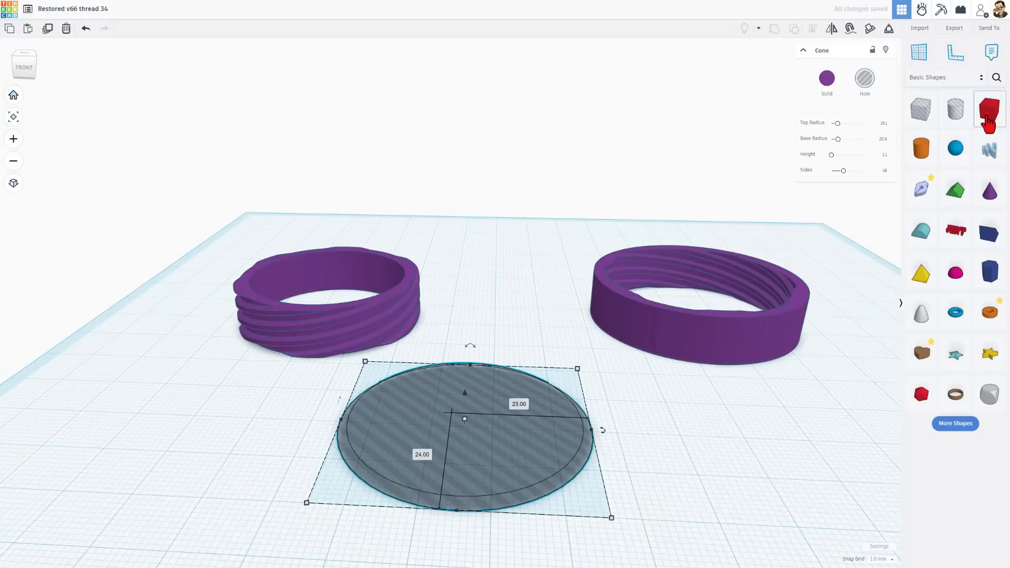
# Step: Add a solid box and place it behind the cone hole, over the threaded neck
pyautogui.moveTo(989, 122); pyautogui.dragTo(317, 394)
pyautogui.moveTo(293, 349); pyautogui.dragTo(431, 323)
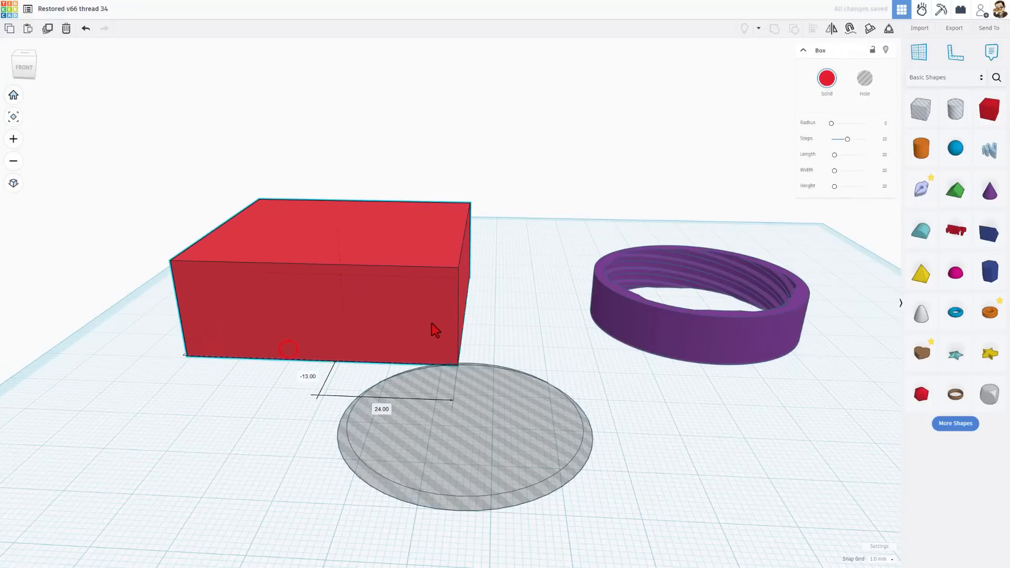
pyautogui.moveTo(421, 326); pyautogui.dragTo(446, 354, button='right')
pyautogui.click(282, 417)
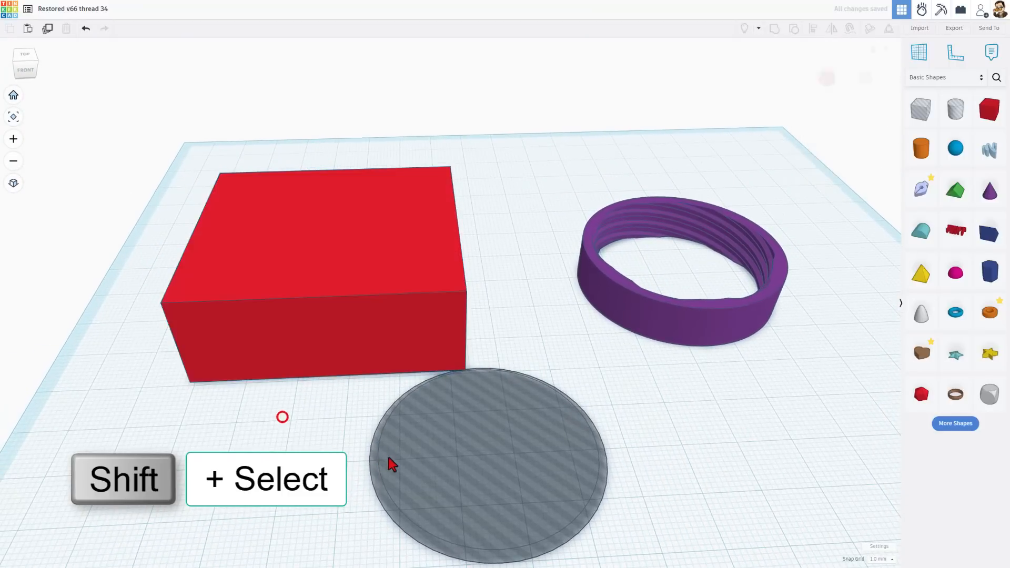
# Step: Centre the cone hole horizontally within the box, using the box as the fixed alignment reference, and group the two
pyautogui.click(450, 450)
pyautogui.keyDown('shift'); pyautogui.click(373, 279); pyautogui.keyUp('shift')
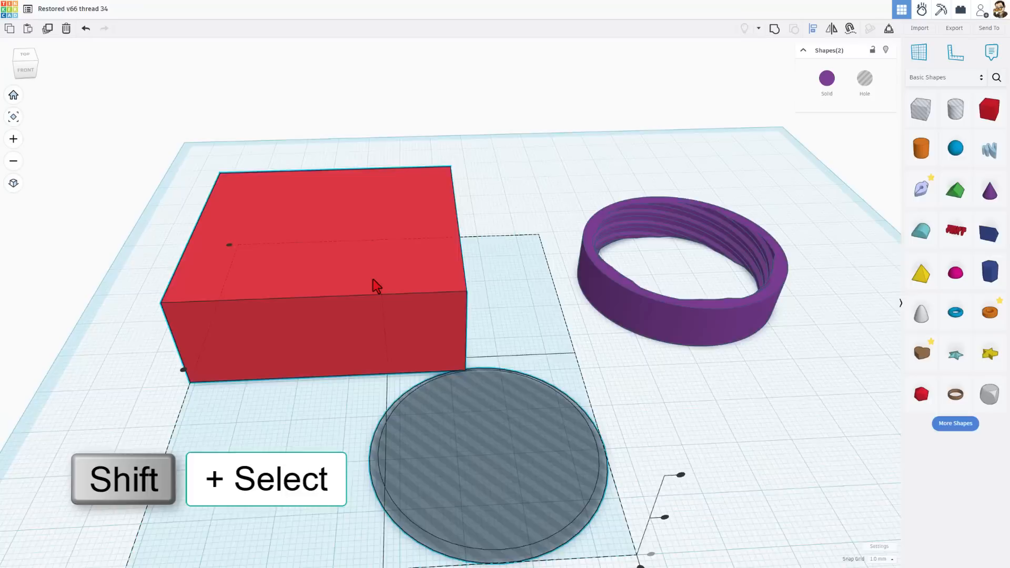
pyautogui.scroll(-1, 373, 280)
pyautogui.click(350, 271)
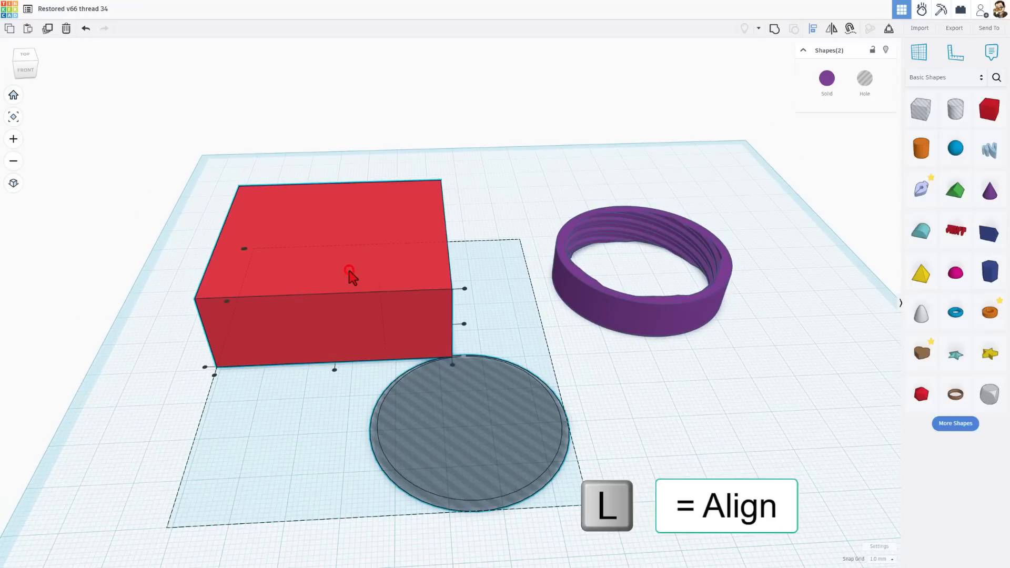
pyautogui.click(227, 302)
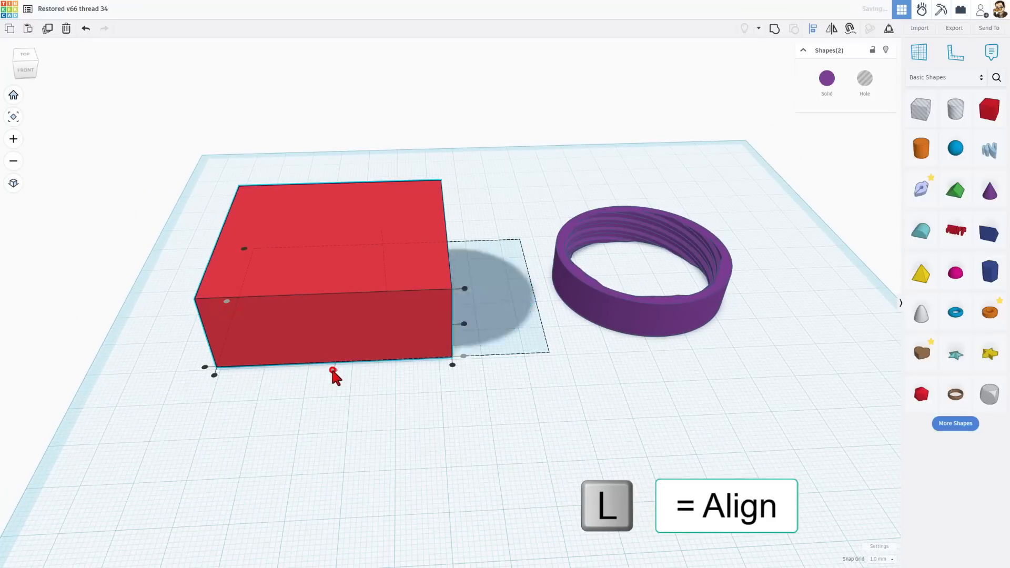
pyautogui.click(334, 370)
pyautogui.hotkey('ctrl', 'g')
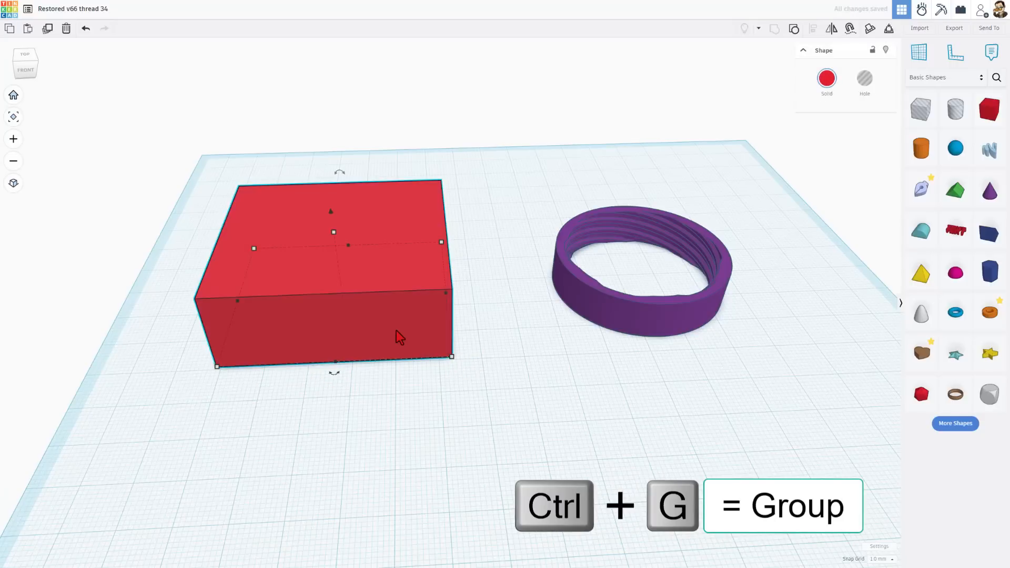
# Step: Turn the grouped box with its cone-shaped recess into a hole and position it over the neck
pyautogui.moveTo(397, 329); pyautogui.dragTo(456, 353)
pyautogui.moveTo(445, 342); pyautogui.dragTo(458, 378, button='right')
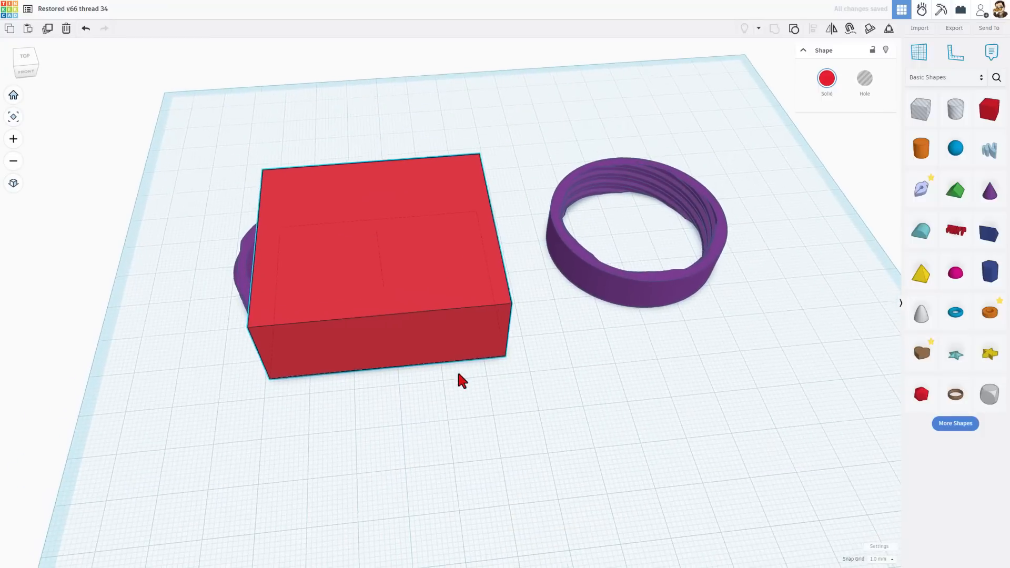
pyautogui.click(857, 90)
pyautogui.moveTo(506, 407); pyautogui.dragTo(408, 322)
pyautogui.click(311, 385)
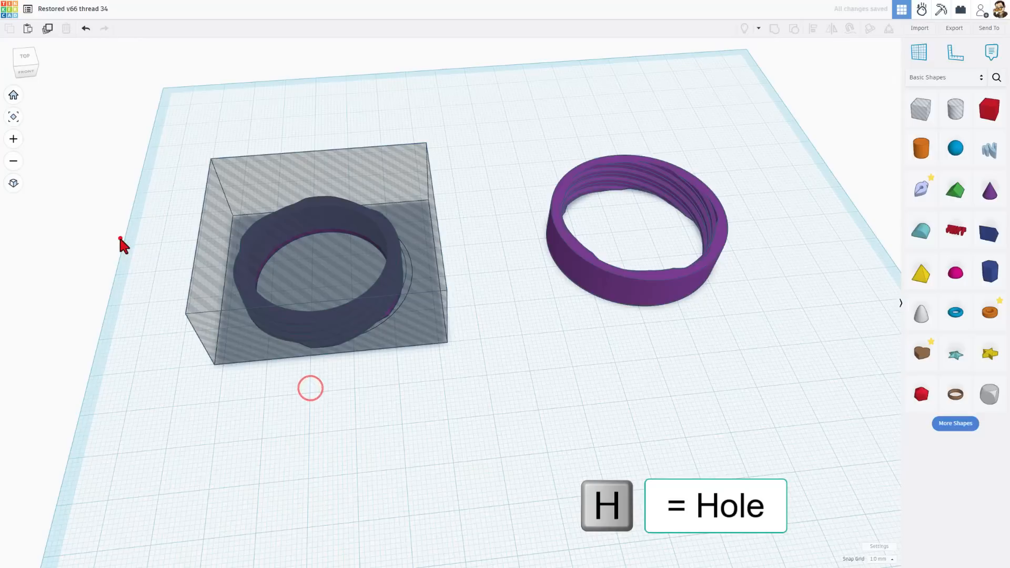
# Step: Align the threaded neck and the trimming block to each other's centre in both horizontal directions
pyautogui.moveTo(138, 212); pyautogui.dragTo(433, 379)
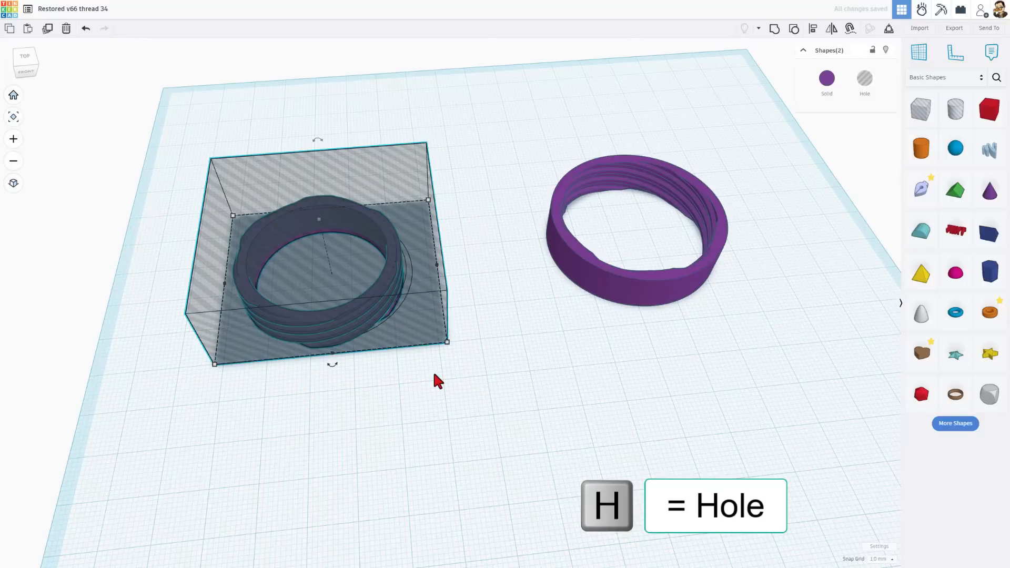
pyautogui.press('l')
pyautogui.moveTo(395, 392); pyautogui.dragTo(345, 354, button='right')
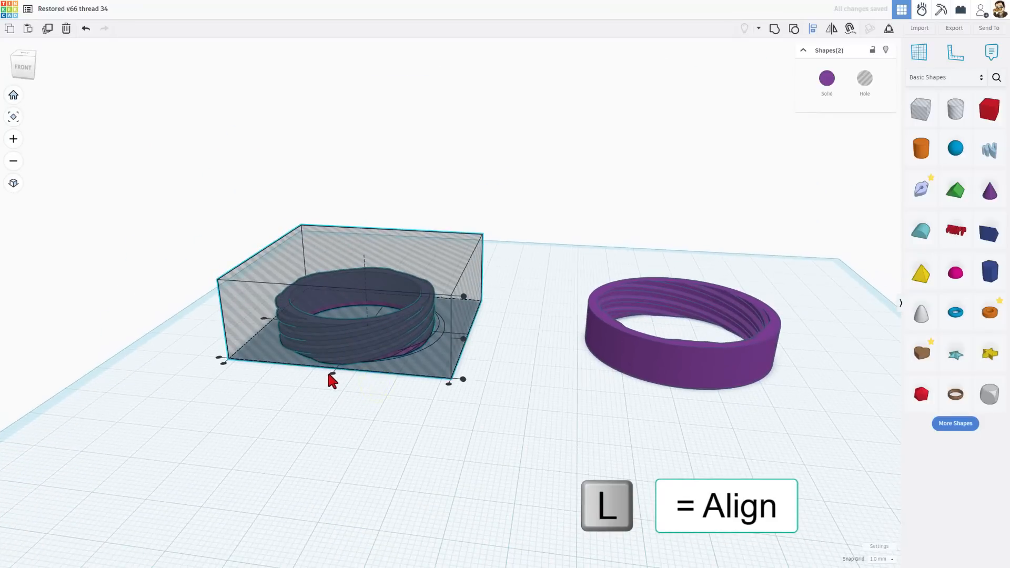
pyautogui.click(333, 372)
pyautogui.click(266, 318)
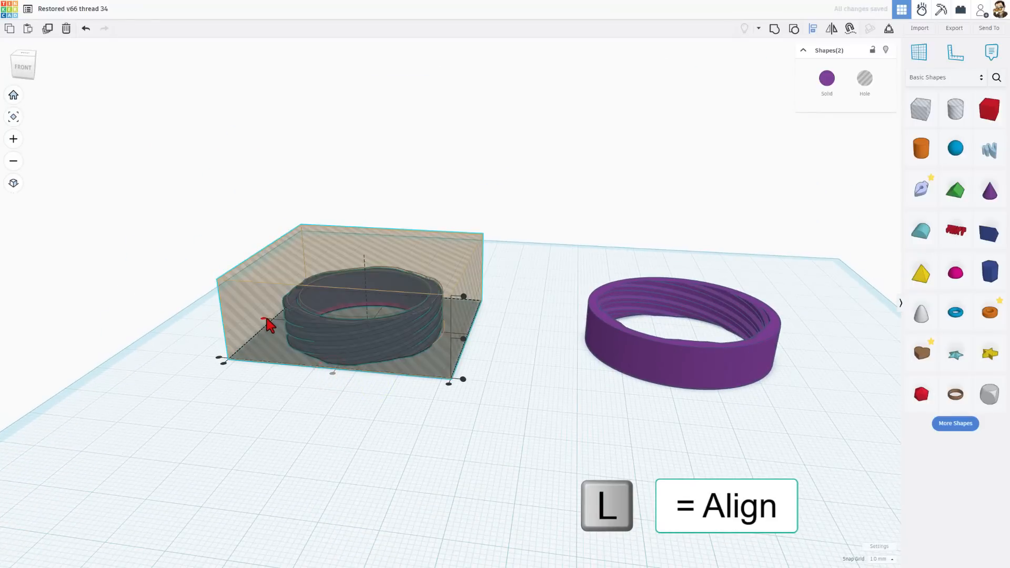
pyautogui.click(12, 59)
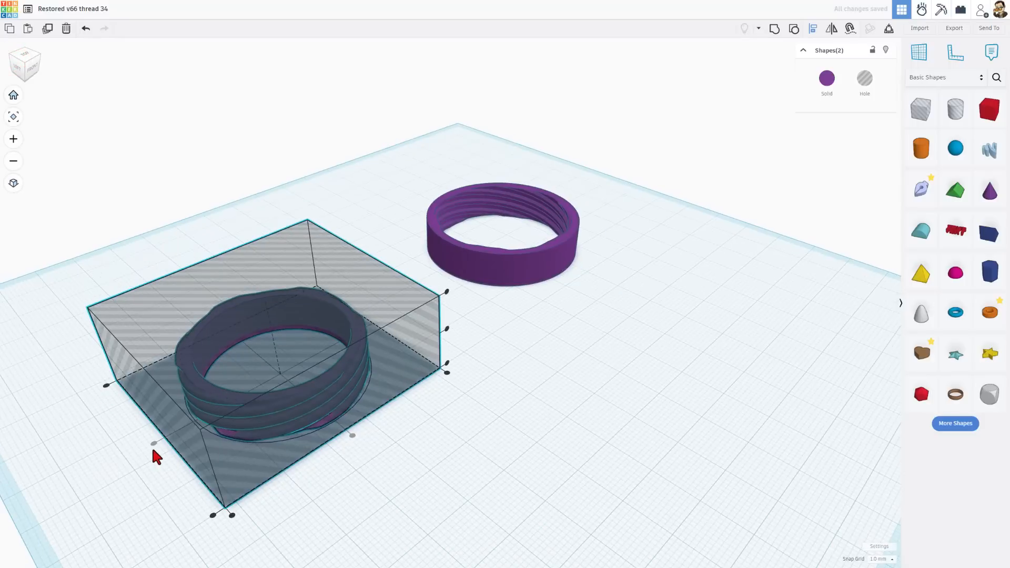
pyautogui.click(435, 467)
# Step: Raise the trimming block until its cone-shaped recess sits at the upper rim of the neck
pyautogui.moveTo(494, 449); pyautogui.dragTo(362, 375, button='right')
pyautogui.click(362, 364)
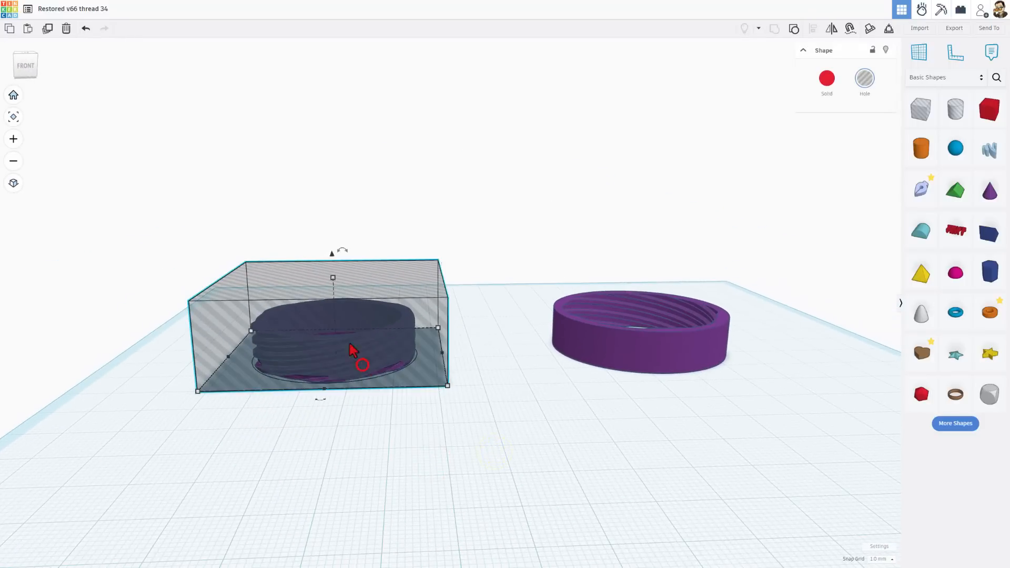
pyautogui.moveTo(333, 258); pyautogui.dragTo(329, 224)
pyautogui.scroll(3, 421, 315)
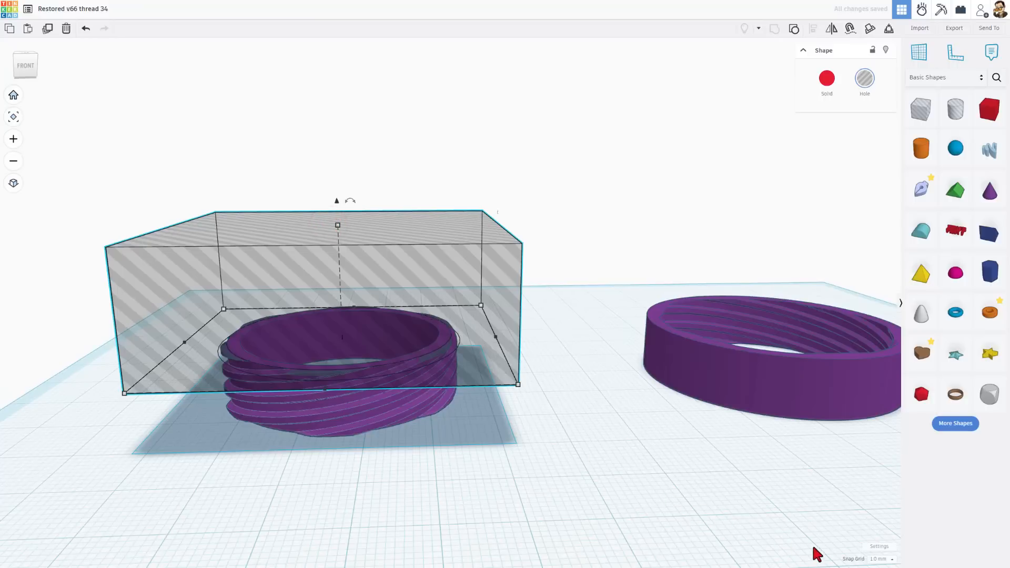
# Step: Set the snap grid to 0.1 mm and lower the trimming block 0.2 mm onto the neck's upper rim
pyautogui.click(877, 558)
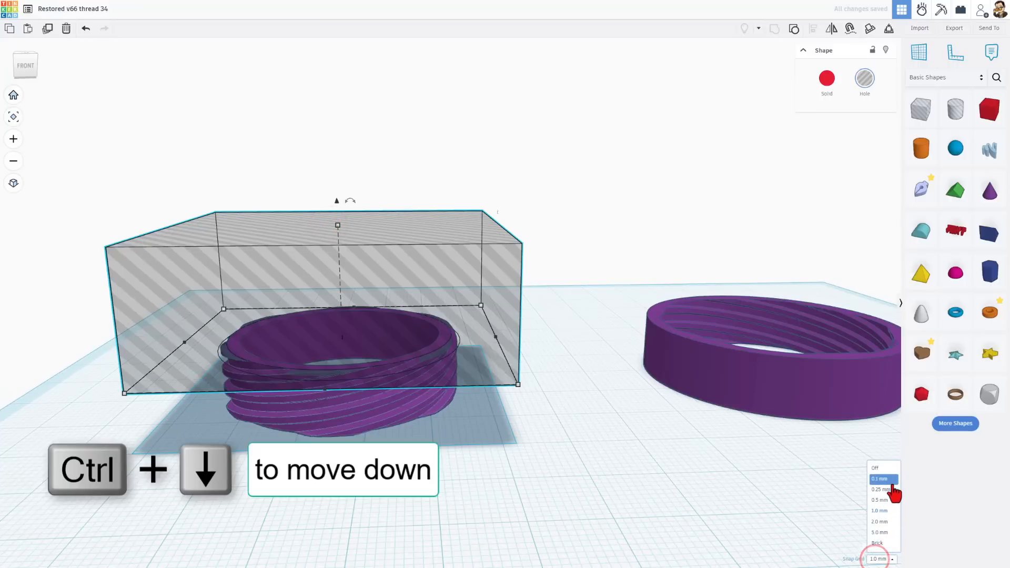
pyautogui.click(875, 483)
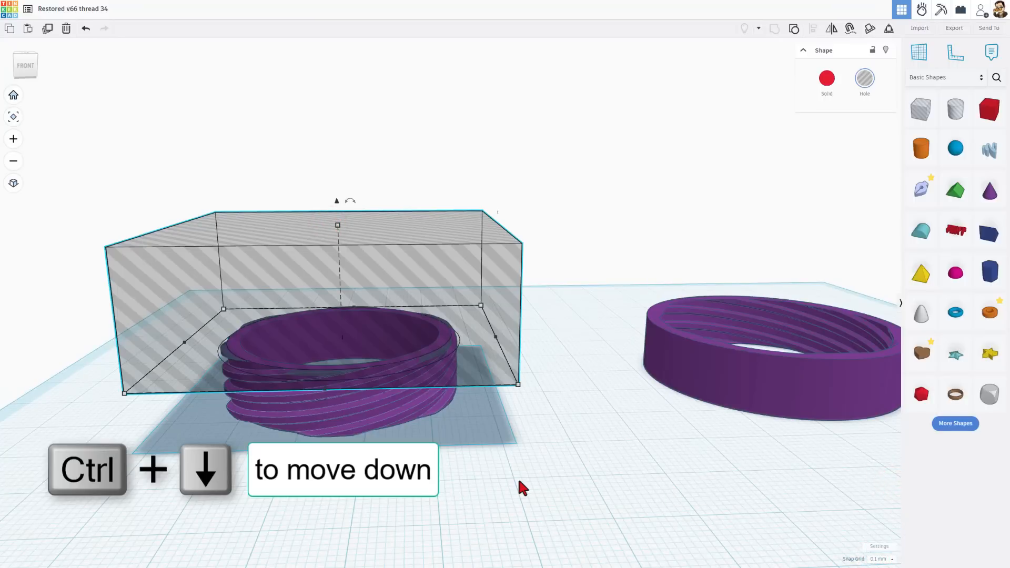
pyautogui.hotkey('ctrl', 'Down')
pyautogui.hotkey('ctrl', 'Down')
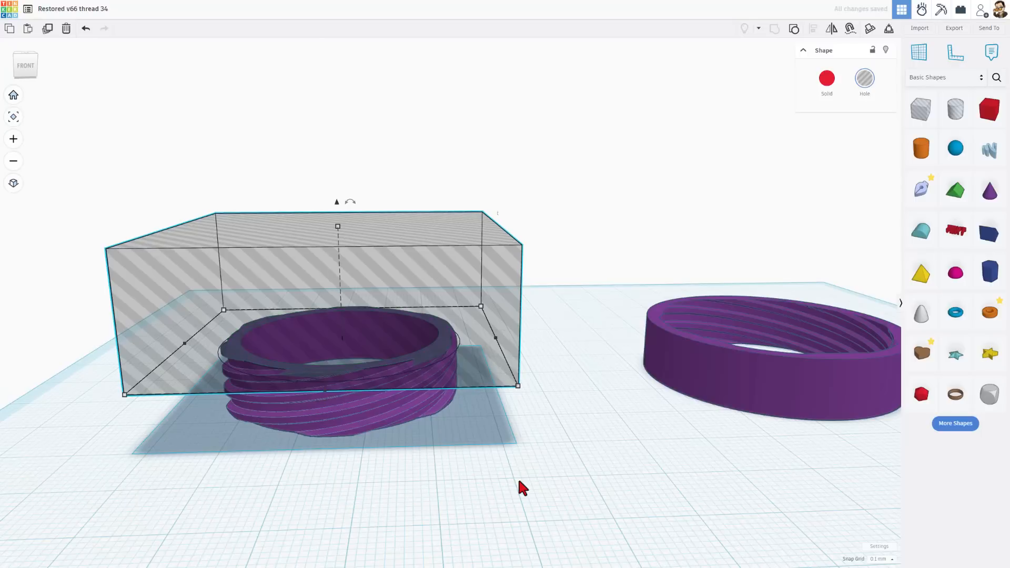
pyautogui.scroll(3, 491, 383)
pyautogui.scroll(2, 416, 367)
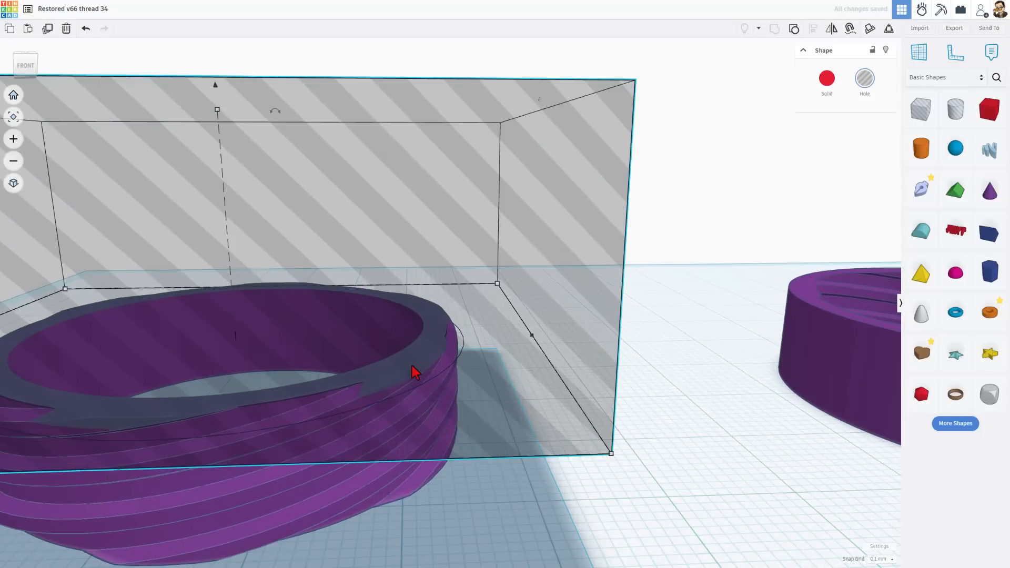
# Step: Raise the trimming block slightly and group it with the threaded neck to cut away the upper thread edges
pyautogui.hotkey('ctrl', 'Up')
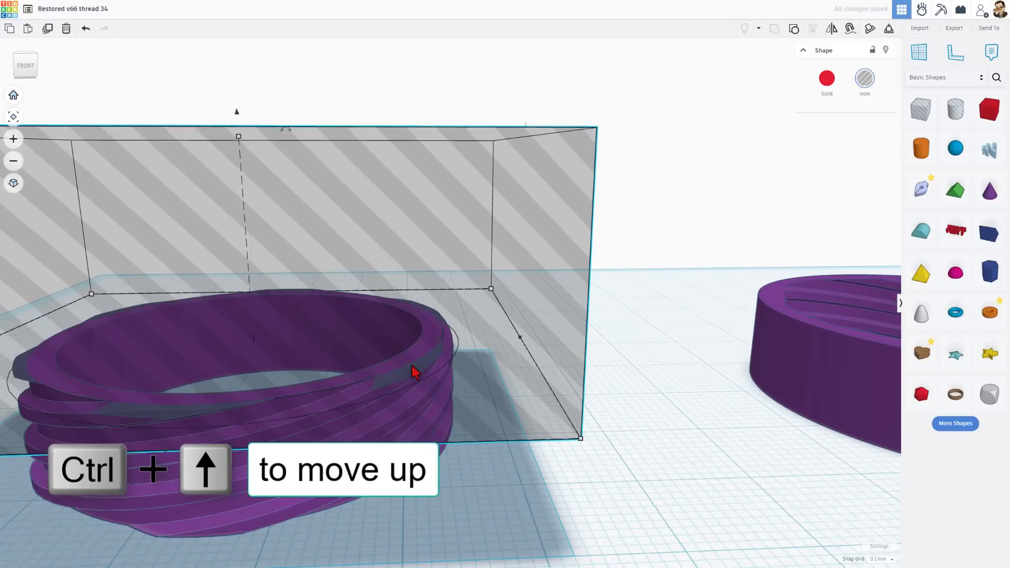
pyautogui.scroll(-2, 437, 377)
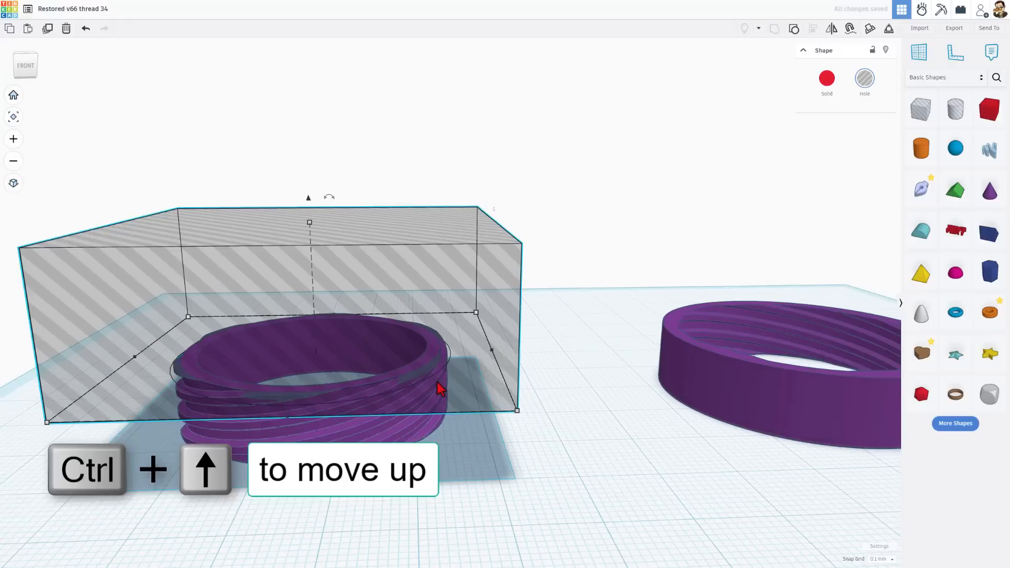
pyautogui.click(314, 145)
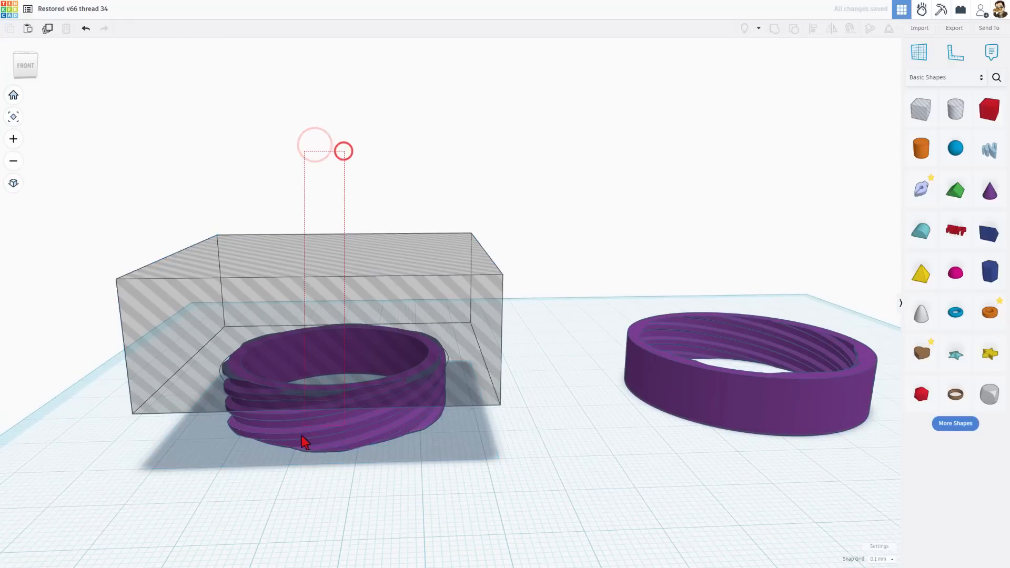
pyautogui.moveTo(301, 436); pyautogui.dragTo(302, 438)
pyautogui.hotkey('ctrl', 'g')
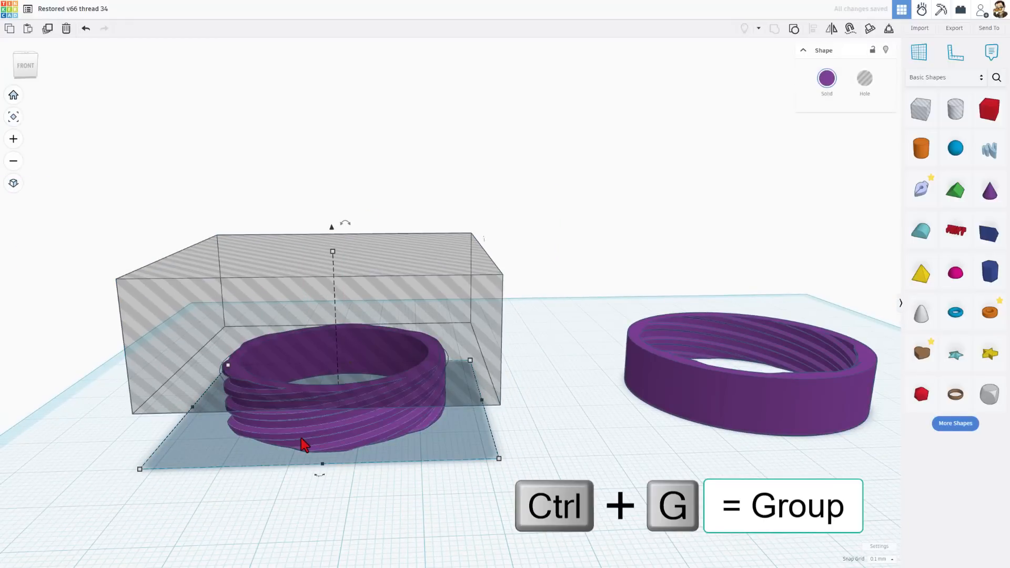
pyautogui.scroll(10, 232, 386)
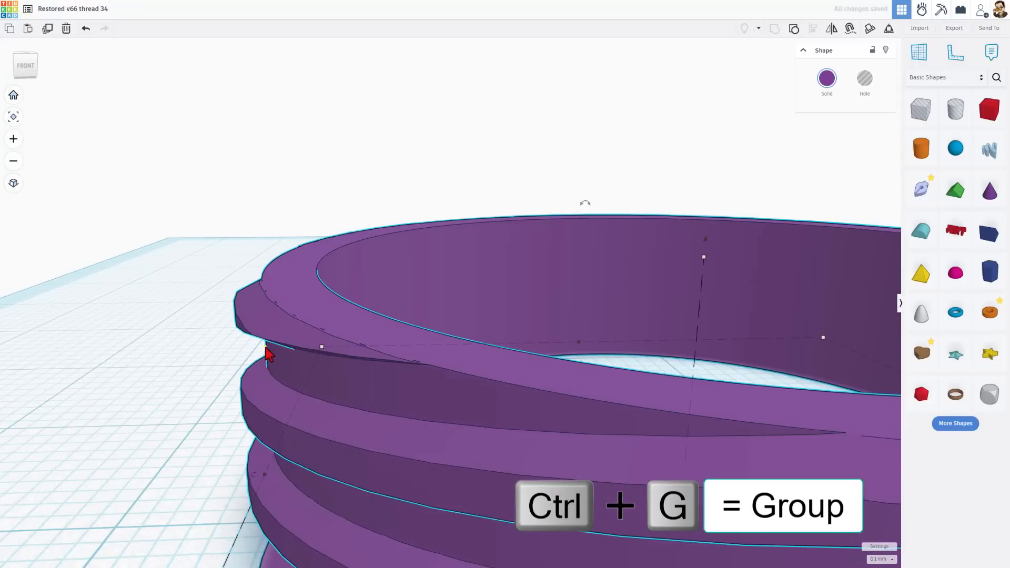
pyautogui.moveTo(265, 347); pyautogui.dragTo(331, 320, button='right')
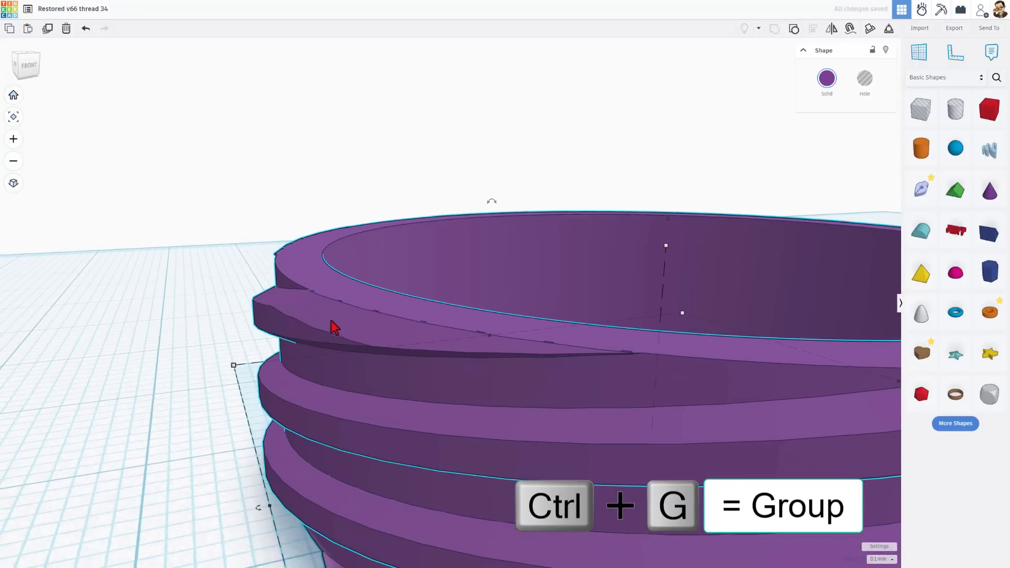
pyautogui.scroll(-6, 330, 320)
pyautogui.scroll(-2, 478, 374)
pyautogui.click(506, 395)
# Step: Add a tube between the threaded neck and the screw top and set its radius to 22
pyautogui.moveTo(636, 386); pyautogui.dragTo(502, 385, button='right')
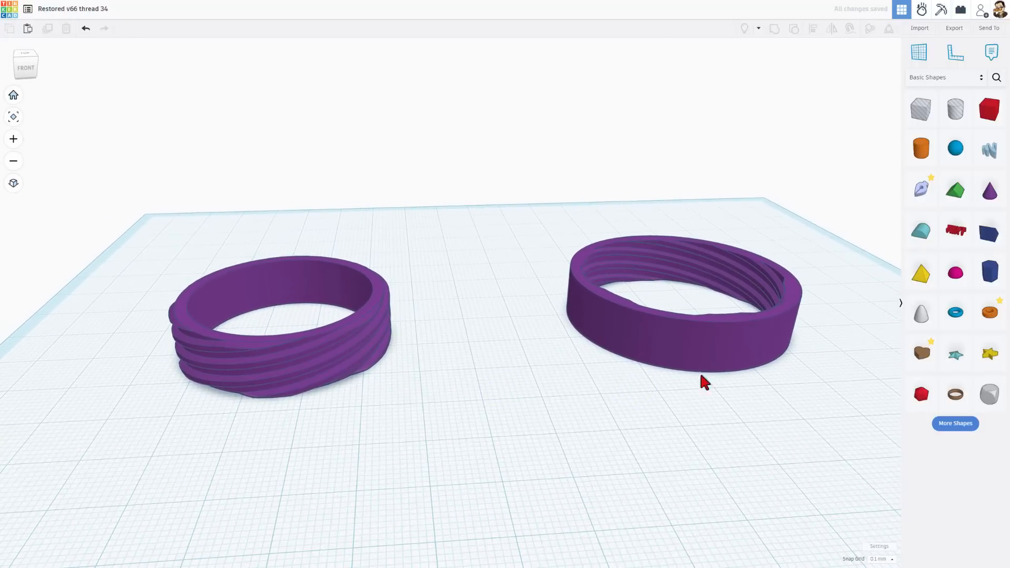
pyautogui.moveTo(983, 324); pyautogui.dragTo(467, 362)
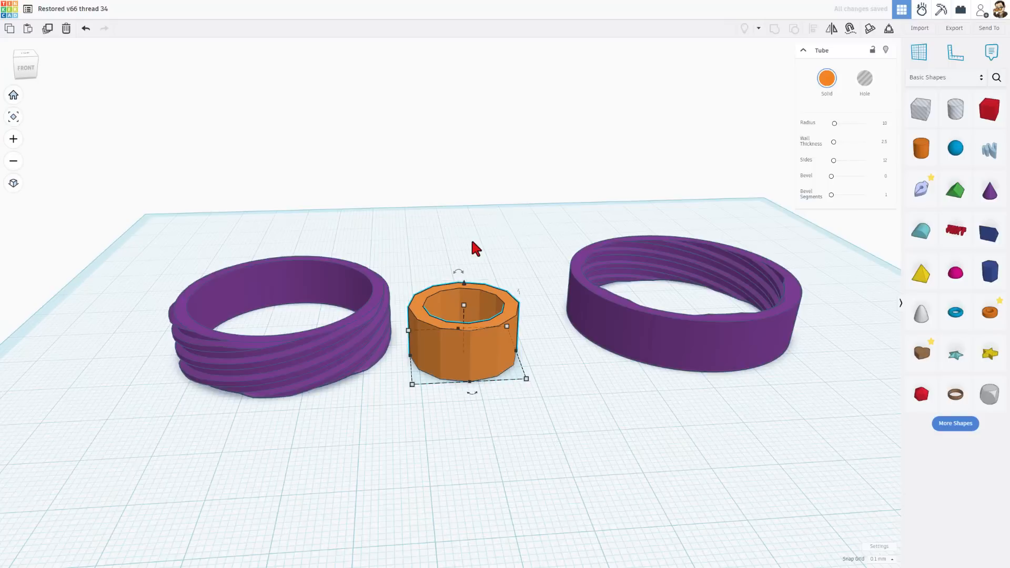
pyautogui.press('Tab')
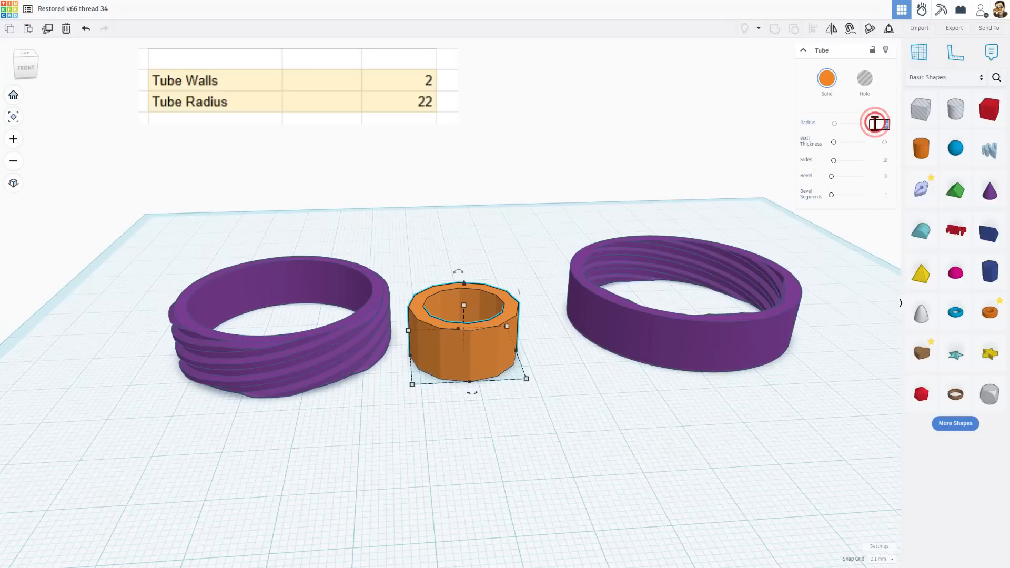
pyautogui.write('22')
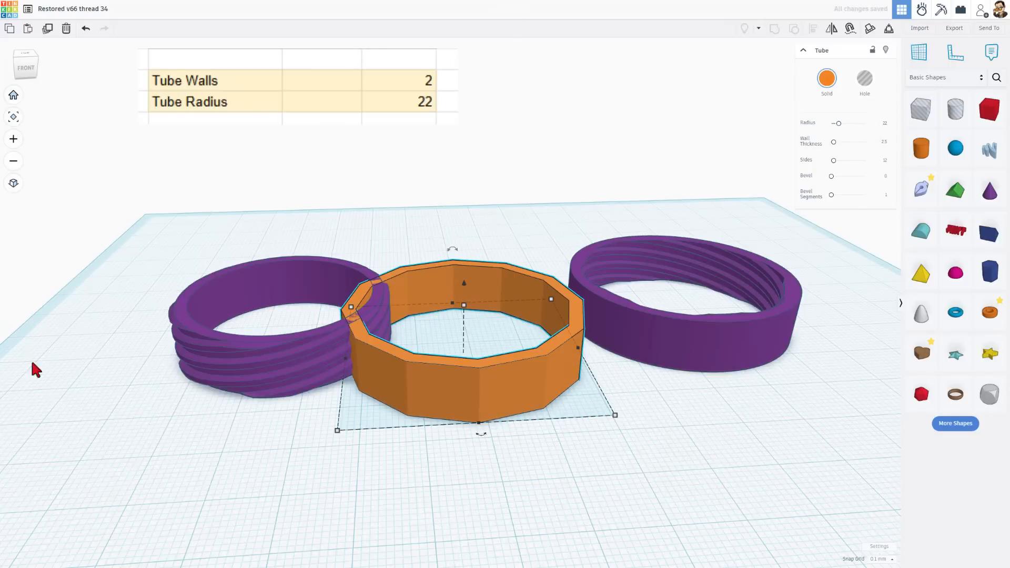
# Step: Cruise the threaded neck onto the upper surface of the tube
pyautogui.click(188, 362)
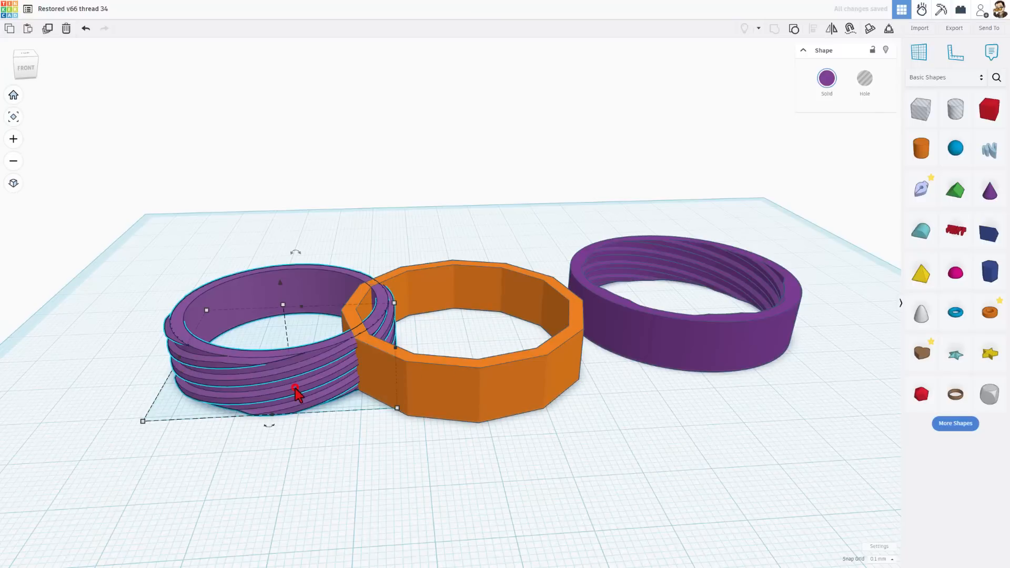
pyautogui.press('c')
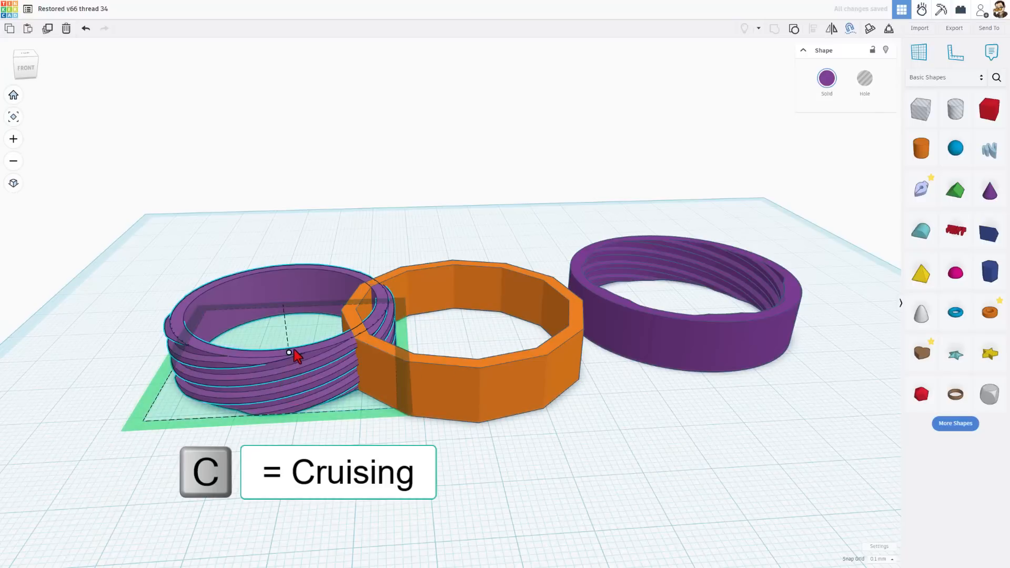
pyautogui.moveTo(289, 353); pyautogui.dragTo(352, 316)
pyautogui.click(314, 424)
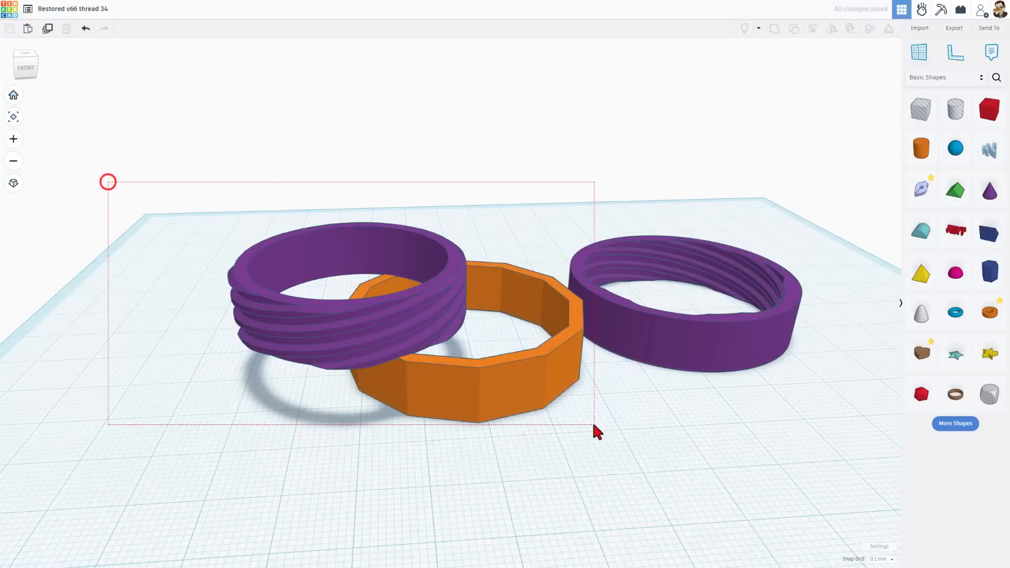
# Step: Align the threaded neck and the tube to each other's centre in both horizontal directions
pyautogui.press('l')
pyautogui.moveTo(594, 425); pyautogui.dragTo(514, 408)
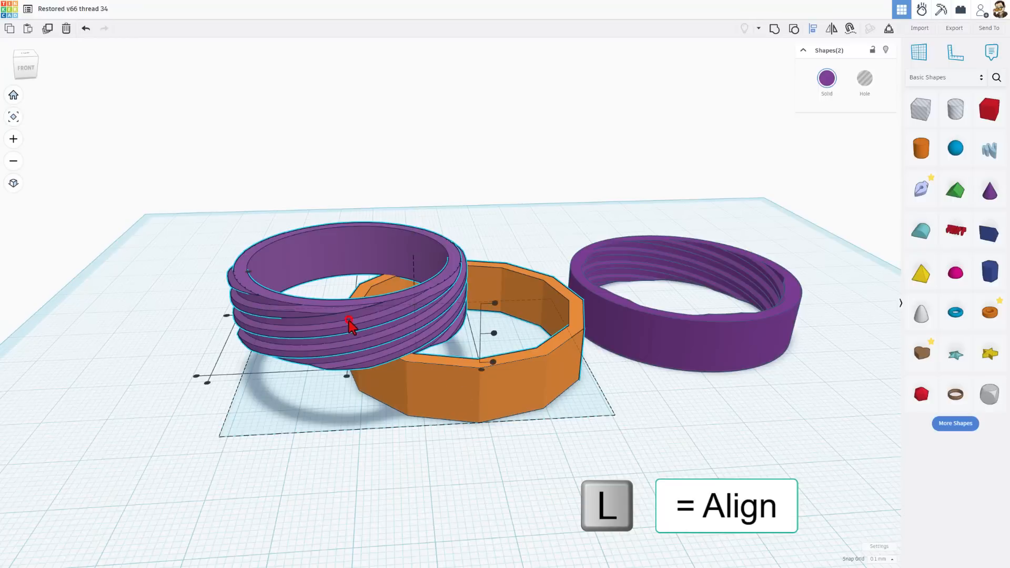
pyautogui.click(346, 375)
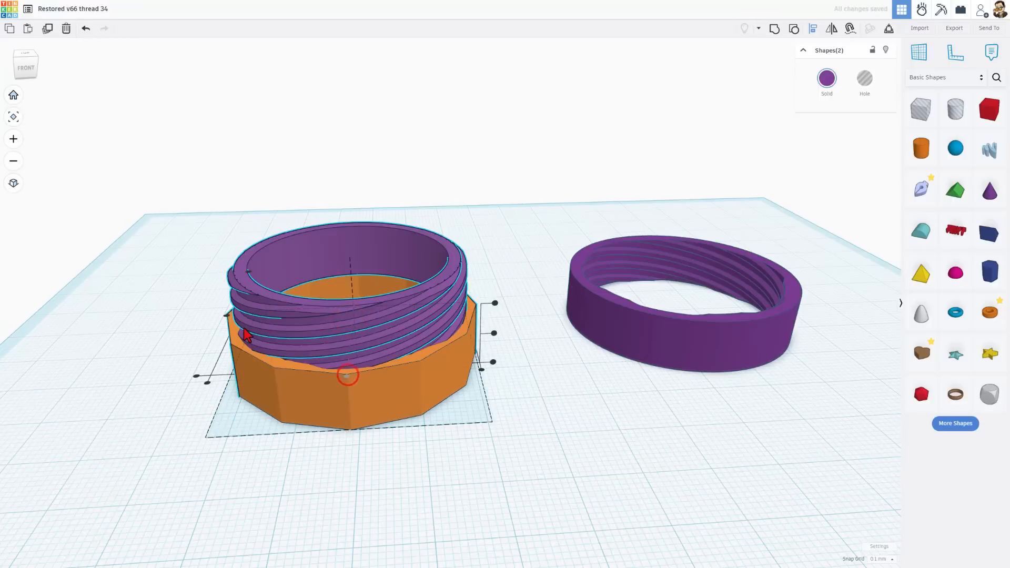
pyautogui.moveTo(226, 318); pyautogui.dragTo(336, 288, button='right')
pyautogui.click(420, 368)
# Step: Set the radius of the tube beneath the threaded neck to 21
pyautogui.click(421, 340)
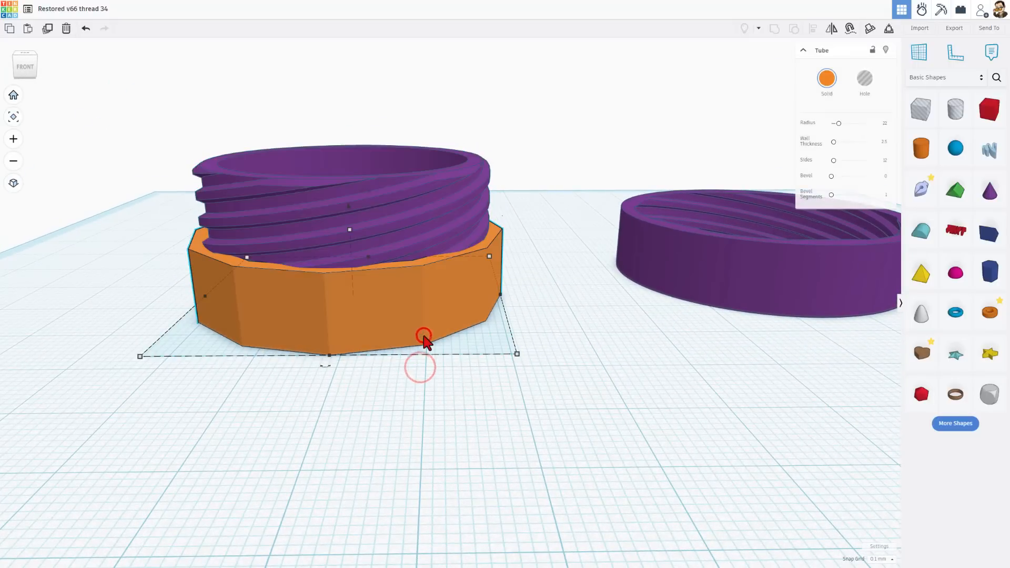
pyautogui.moveTo(421, 339); pyautogui.dragTo(421, 360, button='right')
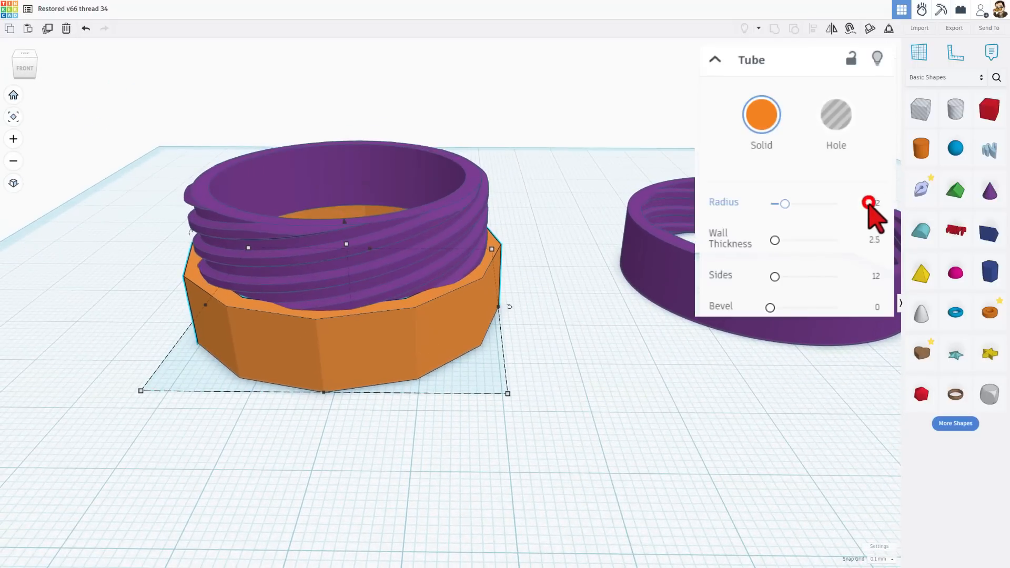
pyautogui.write('1')
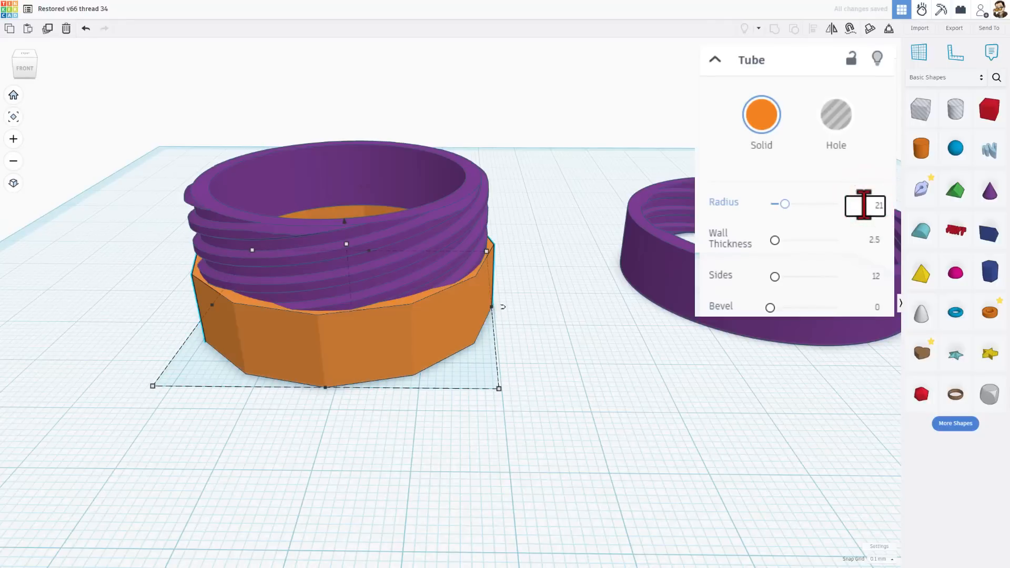
pyautogui.moveTo(656, 185)
pyautogui.mouseDown(button='right')
pyautogui.moveTo(650, 236)
pyautogui.moveTo(635, 232)
pyautogui.moveTo(665, 202)
pyautogui.moveTo(648, 191)
pyautogui.mouseUp(button='right')
pyautogui.click(601, 236)
pyautogui.scroll(-2, 594, 237)
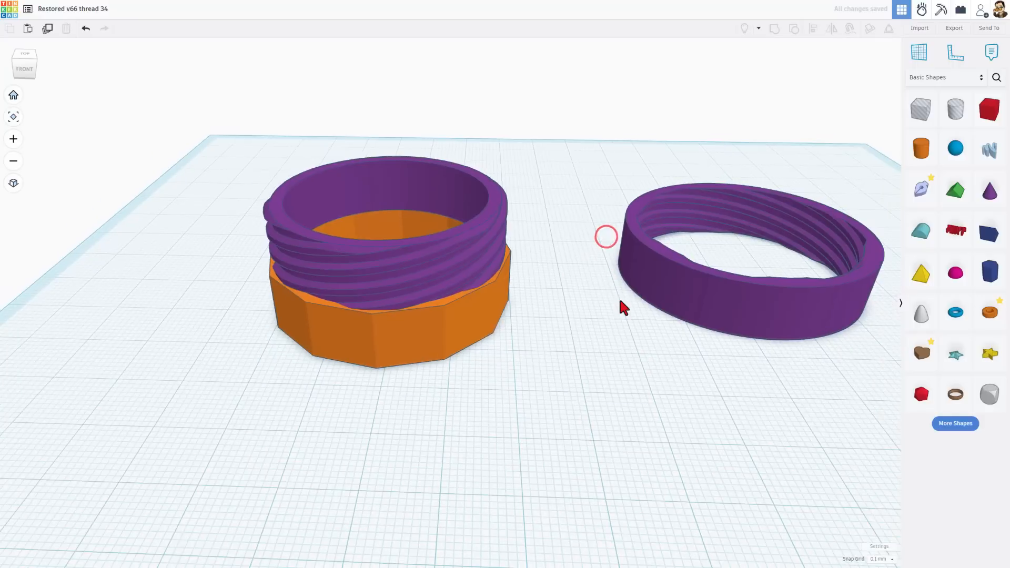
# Step: Duplicate the tube beneath the neck and move the copy sideways until it overlaps the screw top
pyautogui.moveTo(618, 296); pyautogui.dragTo(354, 298, button='right')
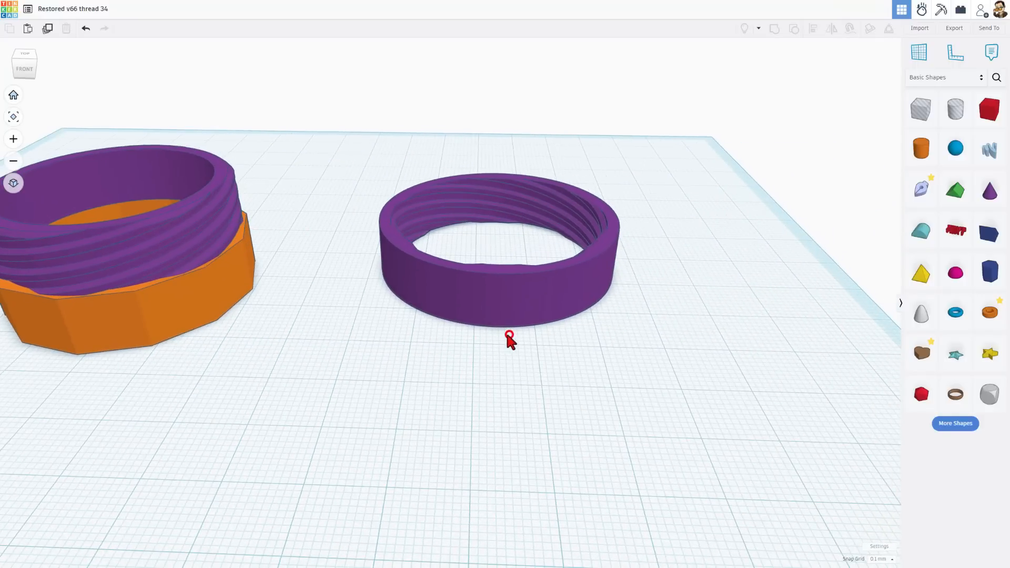
pyautogui.click(246, 290)
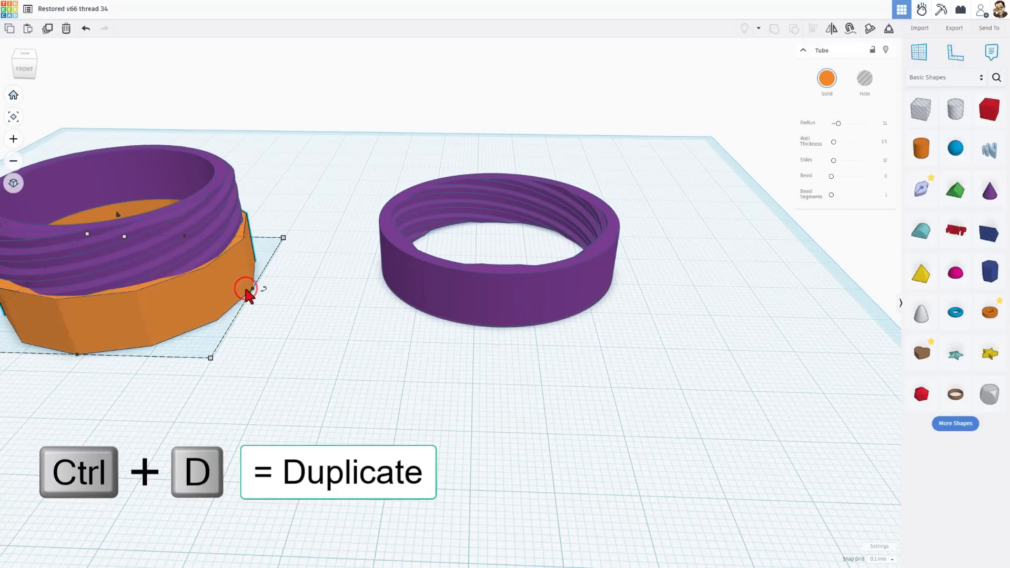
pyautogui.hotkey('ctrl', 'd')
pyautogui.hotkey('shift', 'Right')
pyautogui.hotkey('shift', 'Right')
pyautogui.hotkey('shift', 'Right')
pyautogui.hotkey('shift', 'Right')
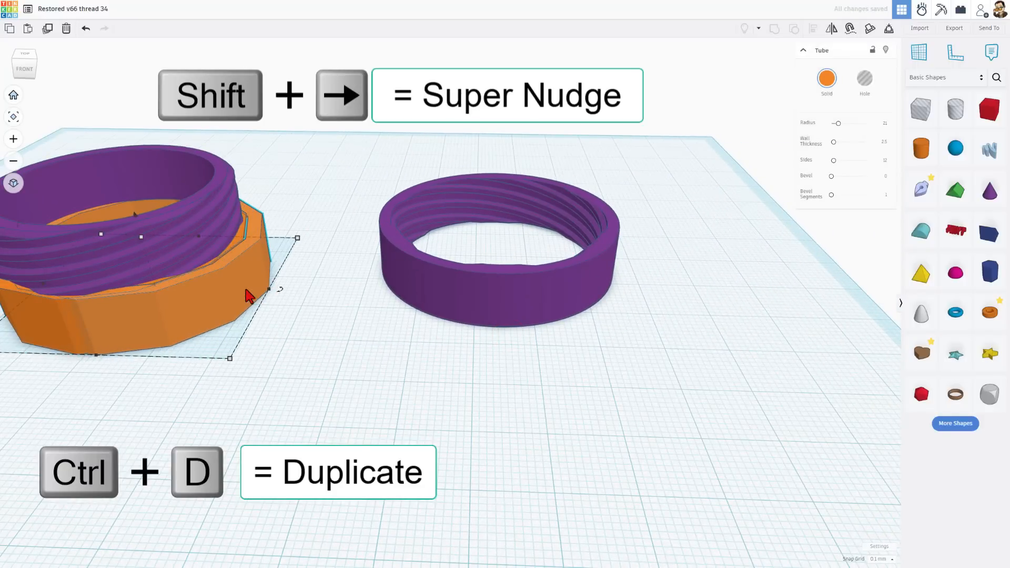
pyautogui.hotkey('shift', 'Right')
pyautogui.hotkey('shift', 'Right')
pyautogui.hotkey('shift', 'Right')
pyautogui.hotkey('shift', 'Right')
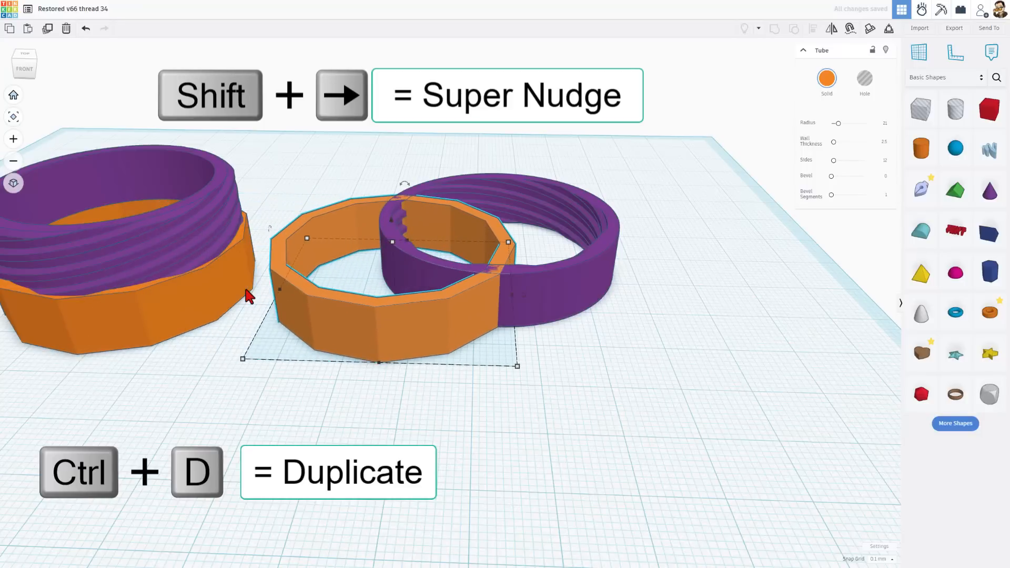
# Step: Align the duplicated tube and the screw top to each other's centre in both horizontal directions
pyautogui.keyDown('shift'); pyautogui.click(480, 281); pyautogui.keyUp('shift')
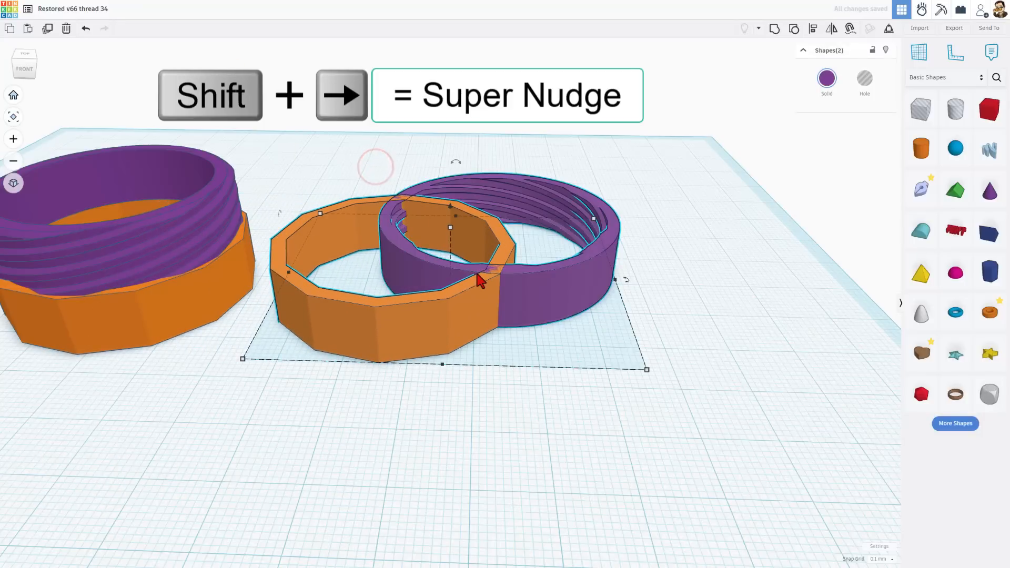
pyautogui.press('l')
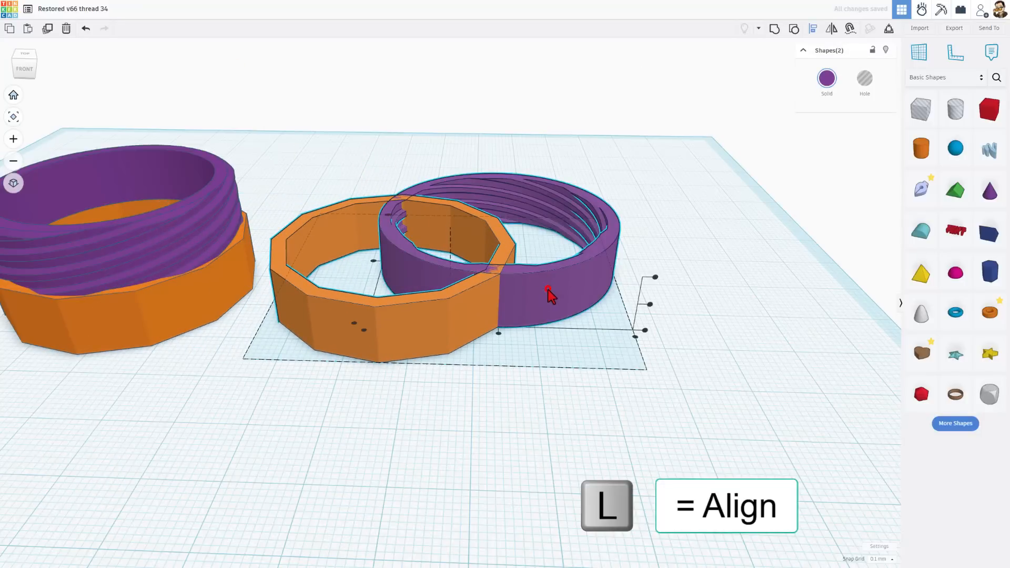
pyautogui.moveTo(547, 289); pyautogui.dragTo(541, 322, button='right')
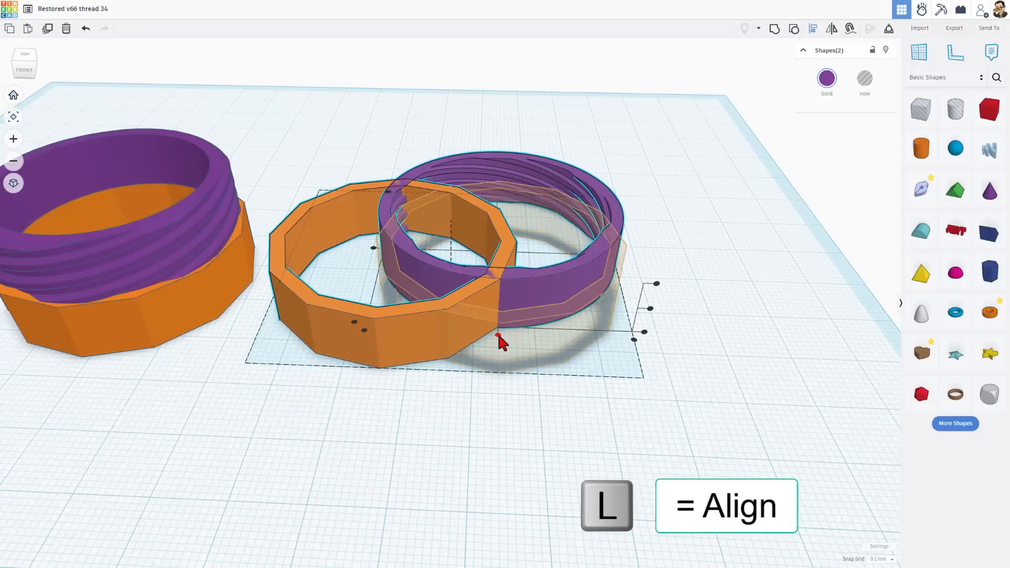
pyautogui.click(498, 335)
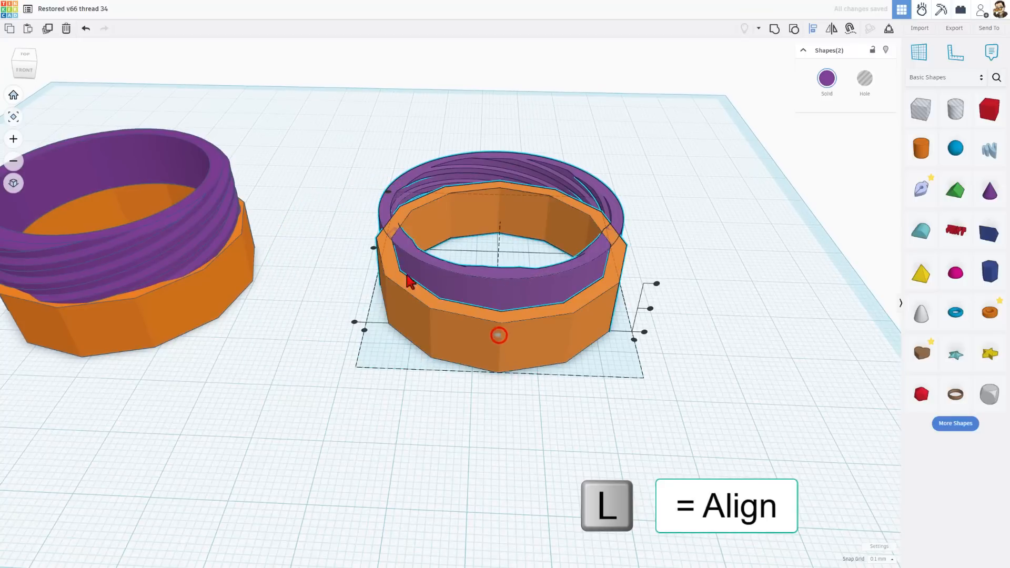
pyautogui.click(373, 248)
pyautogui.click(474, 345)
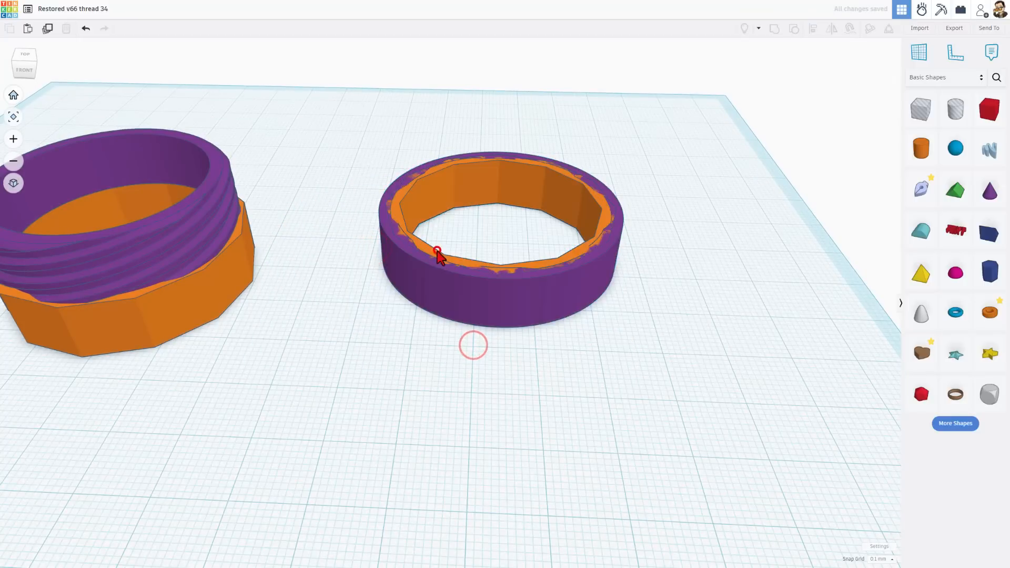
# Step: Try radii of 23 and 24 for the tube at the screw top and set its wall thickness to 1
pyautogui.click(437, 253)
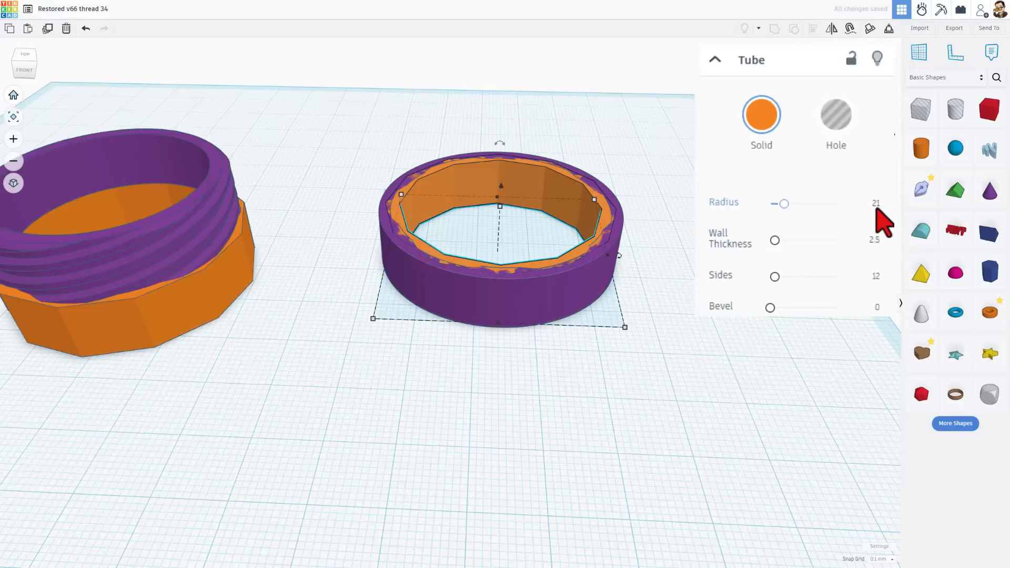
pyautogui.write('23')
pyautogui.press('Return')
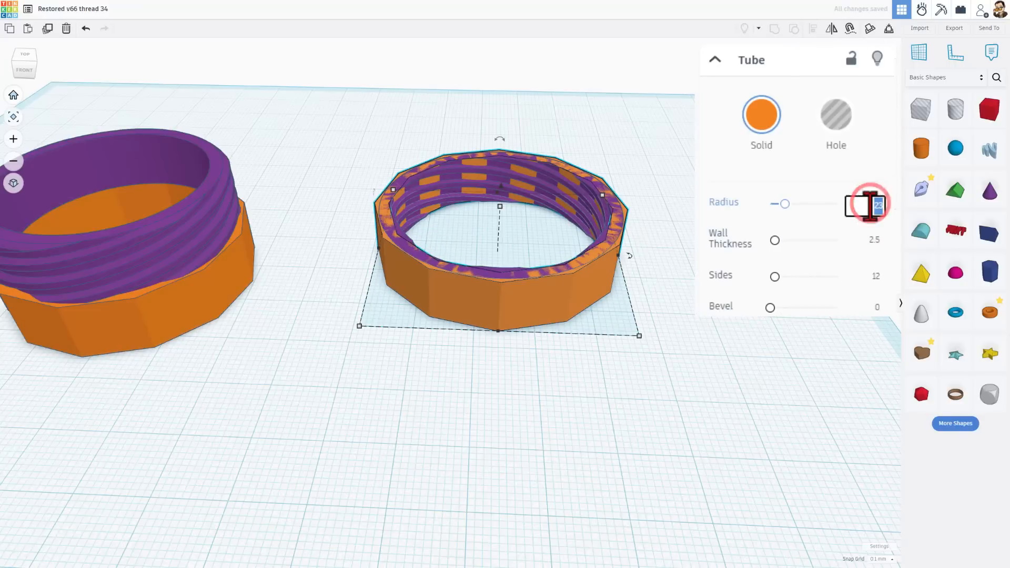
pyautogui.write('24')
pyautogui.press('Return')
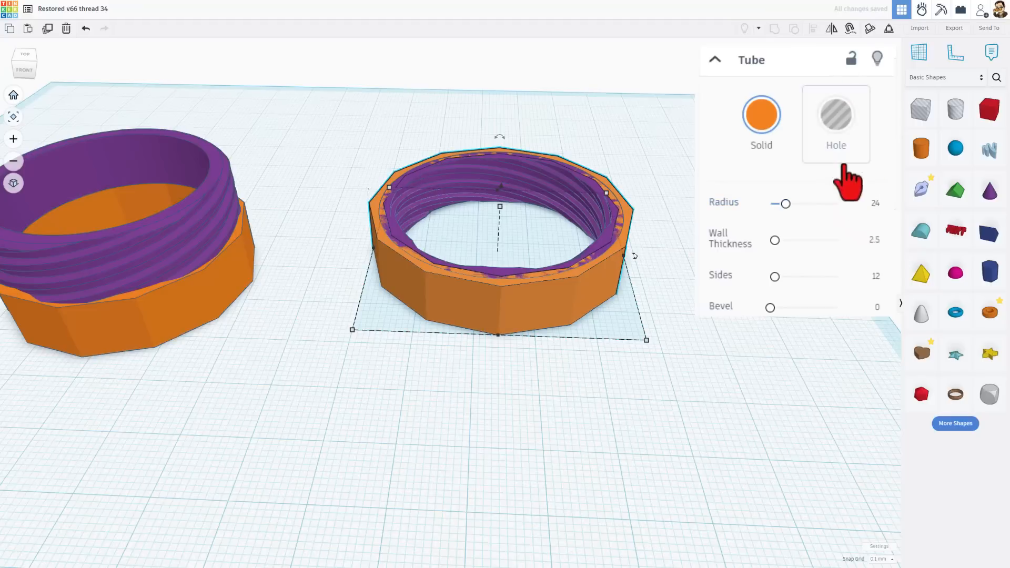
pyautogui.write('1')
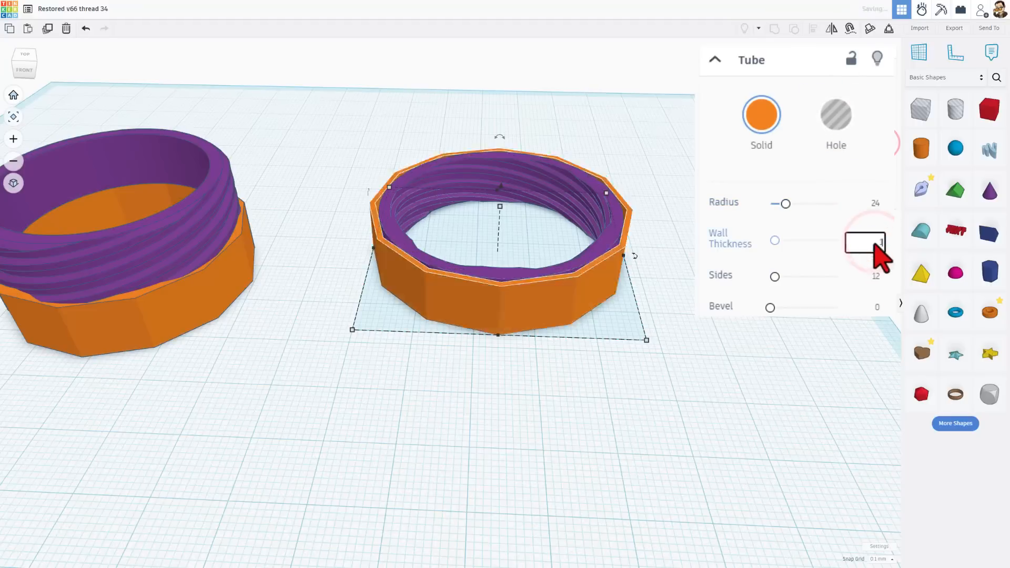
pyautogui.press('Return')
# Step: Set the radius of the thin-walled tube around the screw top to 23
pyautogui.scroll(2, 651, 214)
pyautogui.moveTo(405, 301); pyautogui.dragTo(371, 347, button='right')
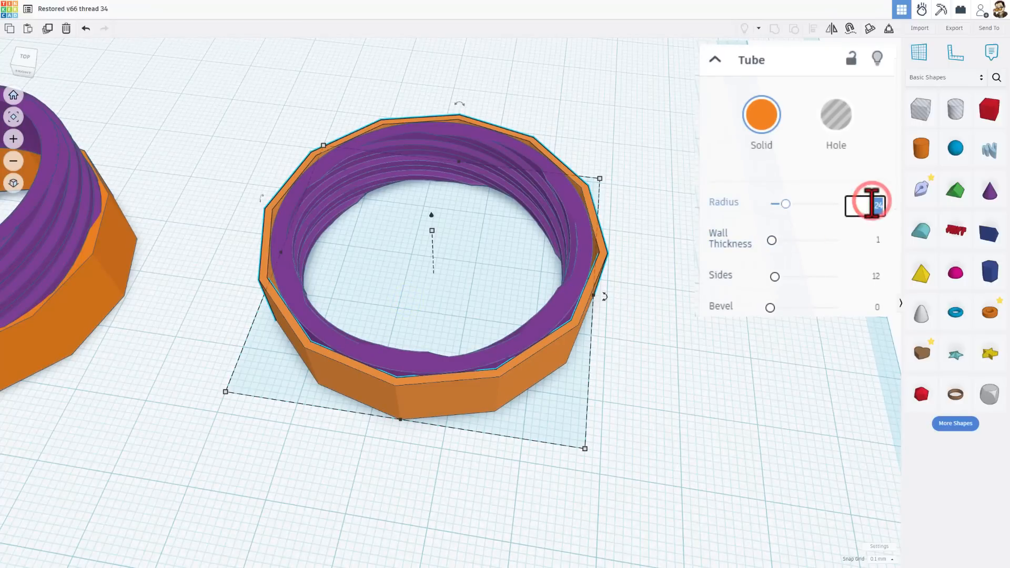
pyautogui.write('23')
pyautogui.press('Return')
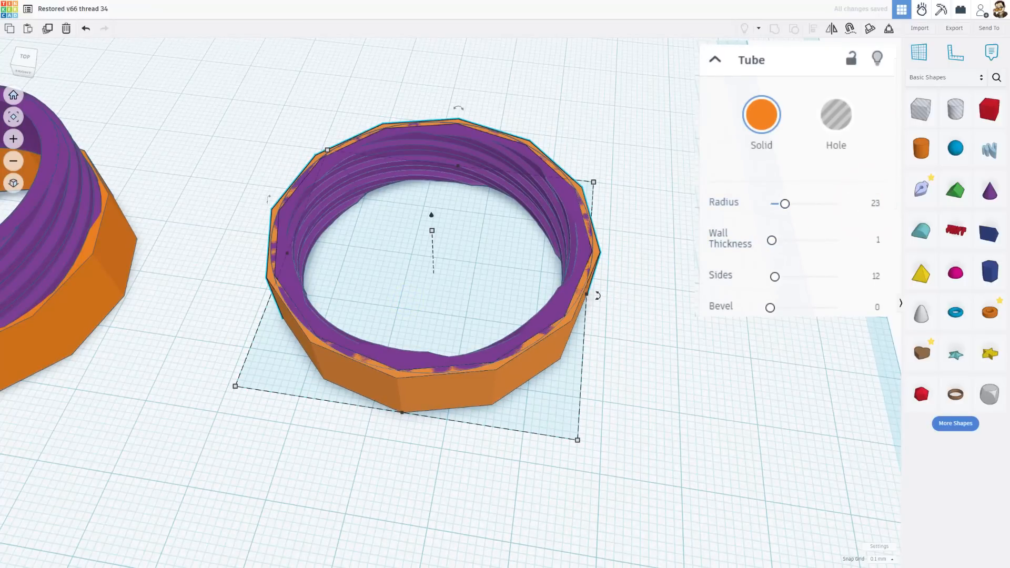
pyautogui.scroll(-3, 406, 363)
pyautogui.moveTo(250, 409); pyautogui.dragTo(194, 333, button='right')
pyautogui.moveTo(337, 343); pyautogui.dragTo(317, 381, button='right')
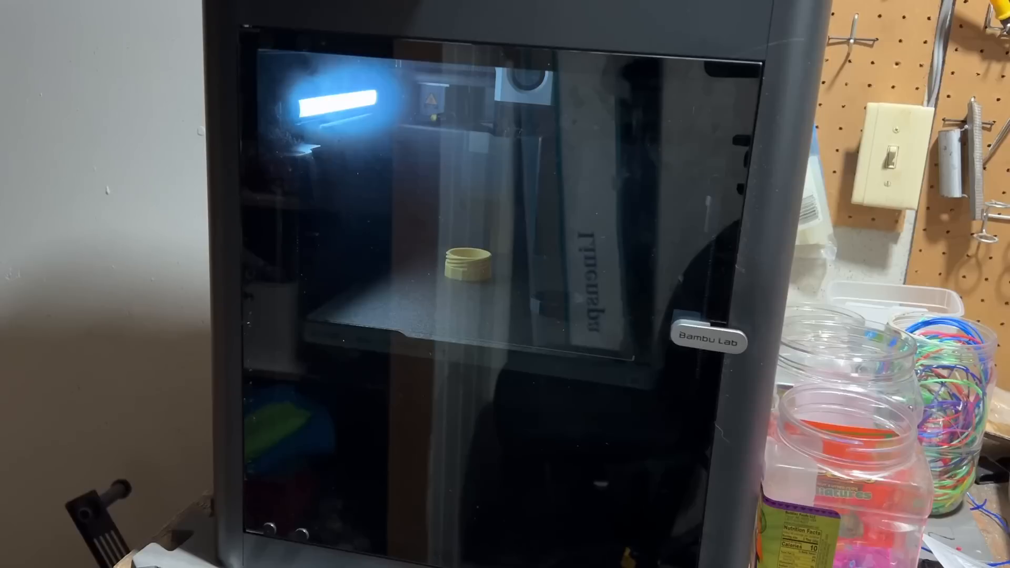